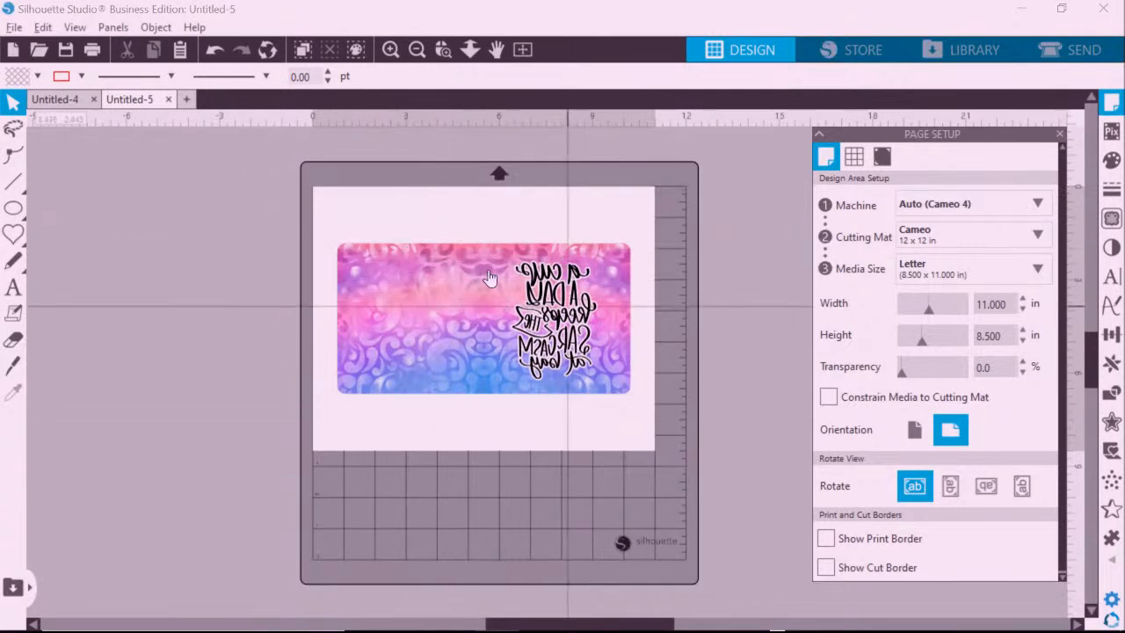
{"action": "left_click_drag", "start_coordinate": [475, 289], "coordinate": [515, 268]}
{"action": "key", "text": "space"}
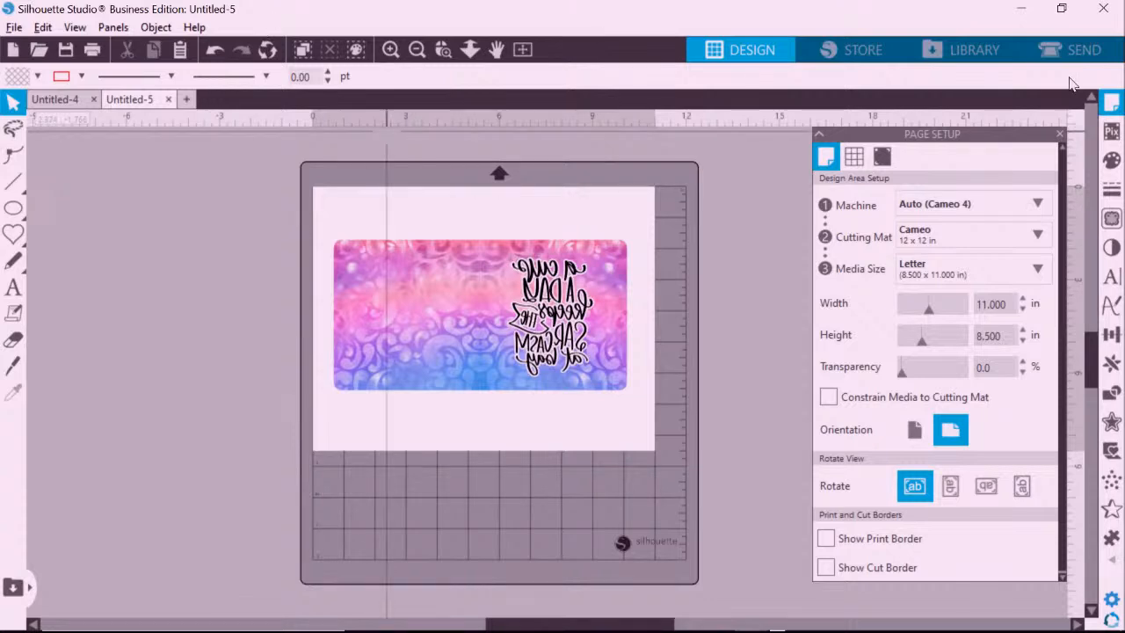
Turn registration marks on (0.787 in, 0.50 thickness, 0.625 in inset) and nudge the wrap up-left.
{"action": "left_click", "coordinate": [881, 161]}
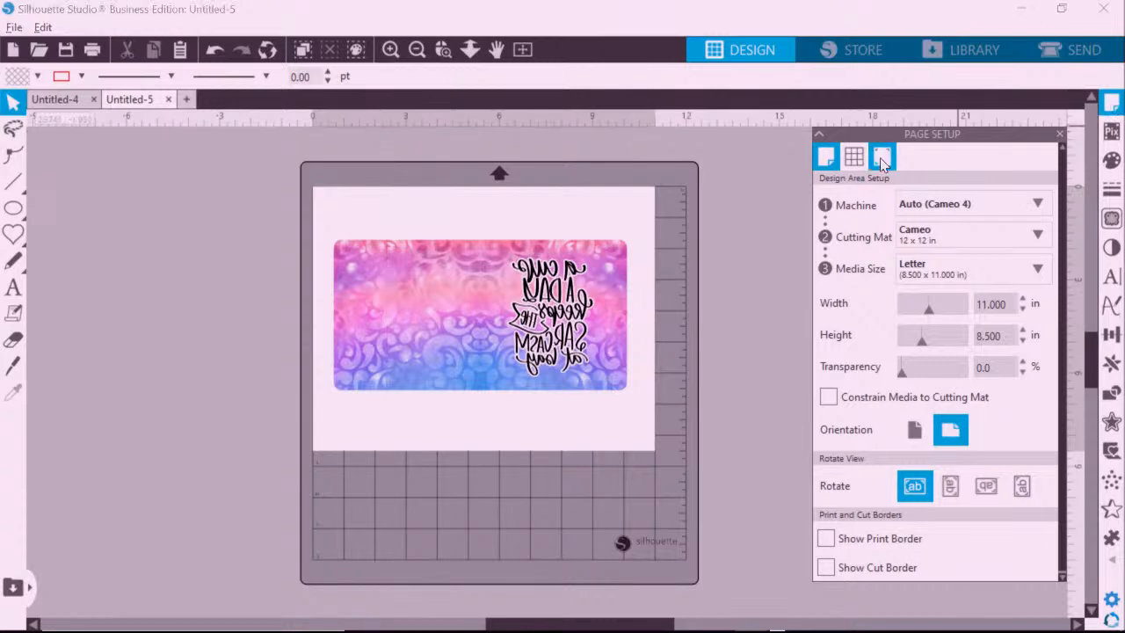
{"action": "left_click", "coordinate": [830, 201]}
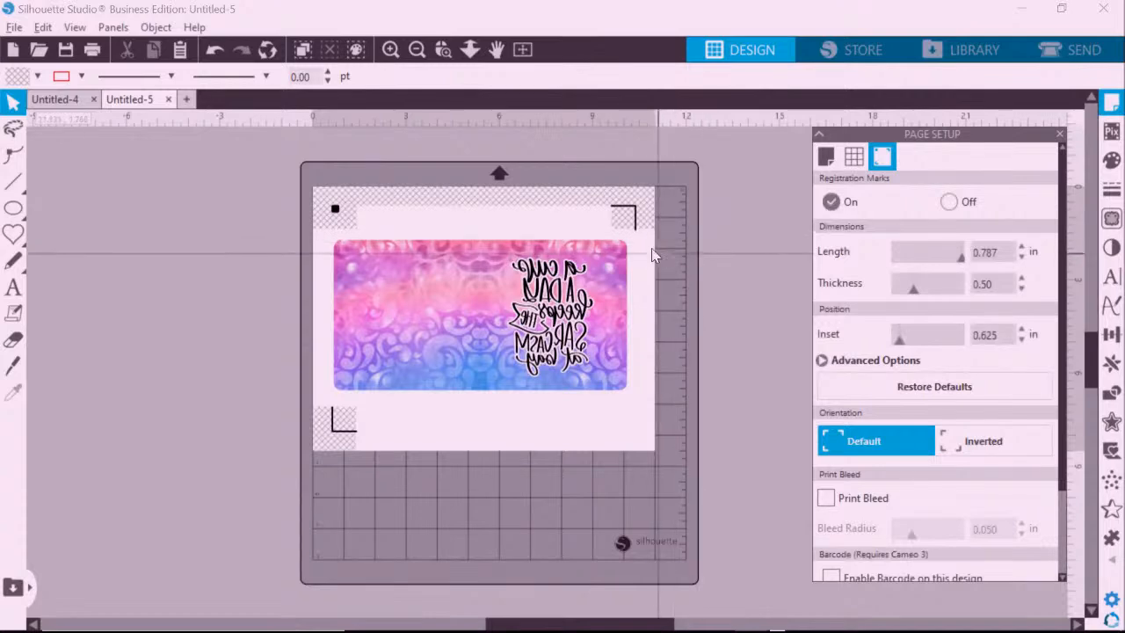
{"action": "left_click", "coordinate": [509, 309]}
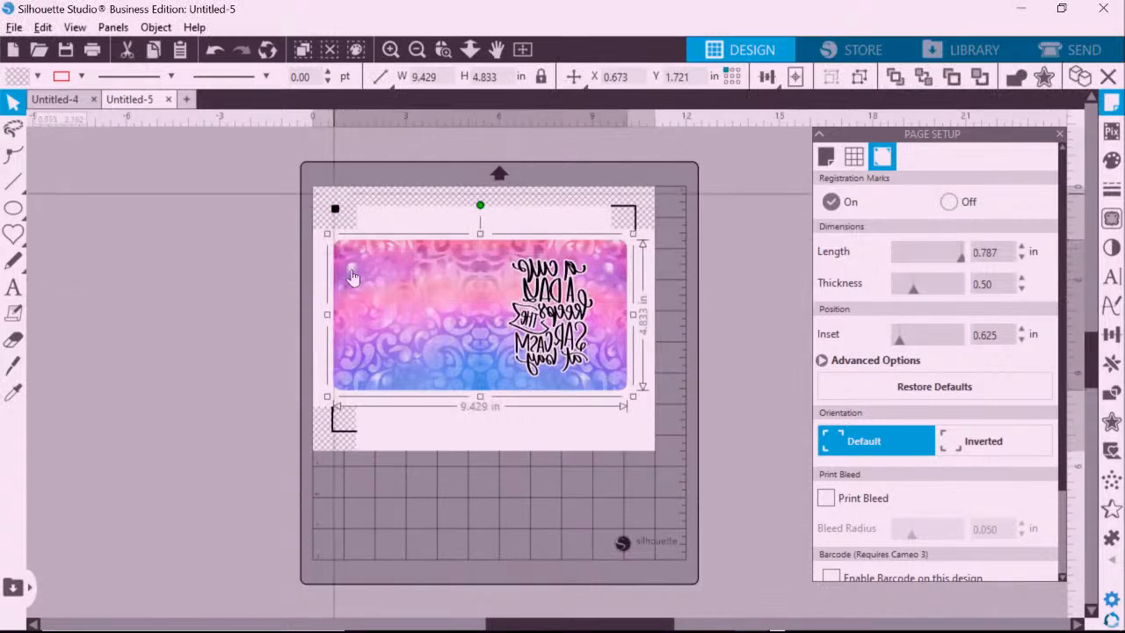
{"action": "left_click_drag", "start_coordinate": [524, 281], "coordinate": [525, 280]}
{"action": "left_click", "coordinate": [693, 225]}
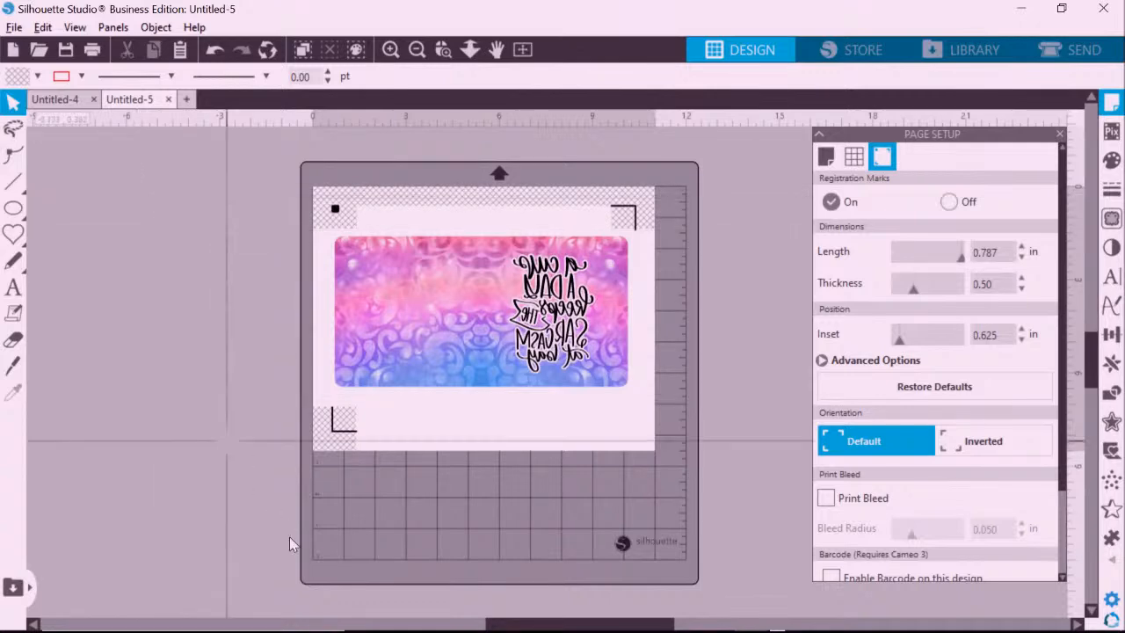
Start a File > Merge and extract the SSC017 zip in Downloads.
{"action": "left_click", "coordinate": [12, 29]}
{"action": "left_click", "coordinate": [37, 145]}
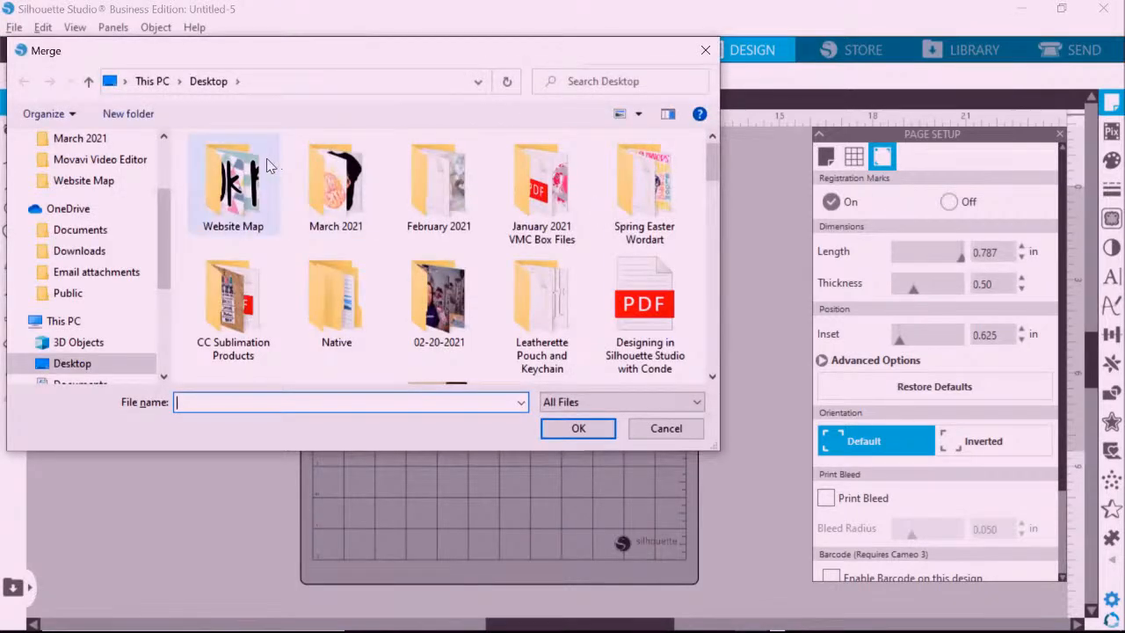
{"action": "left_click_drag", "start_coordinate": [163, 255], "coordinate": [173, 156]}
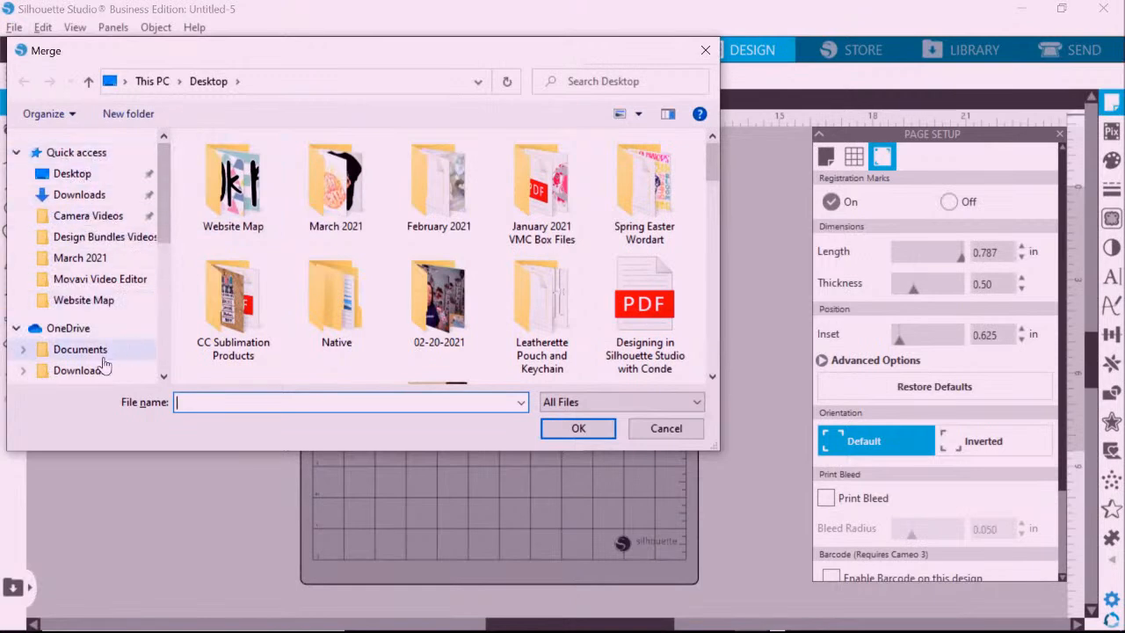
{"action": "left_click", "coordinate": [79, 195]}
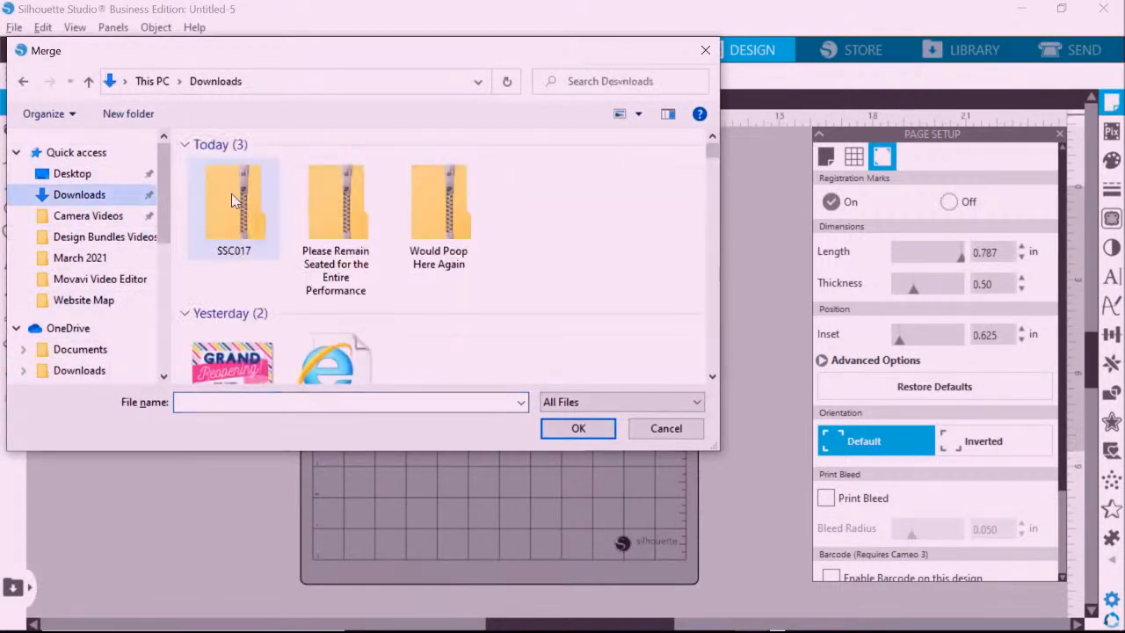
{"action": "left_click", "coordinate": [231, 193]}
{"action": "right_click", "coordinate": [233, 194]}
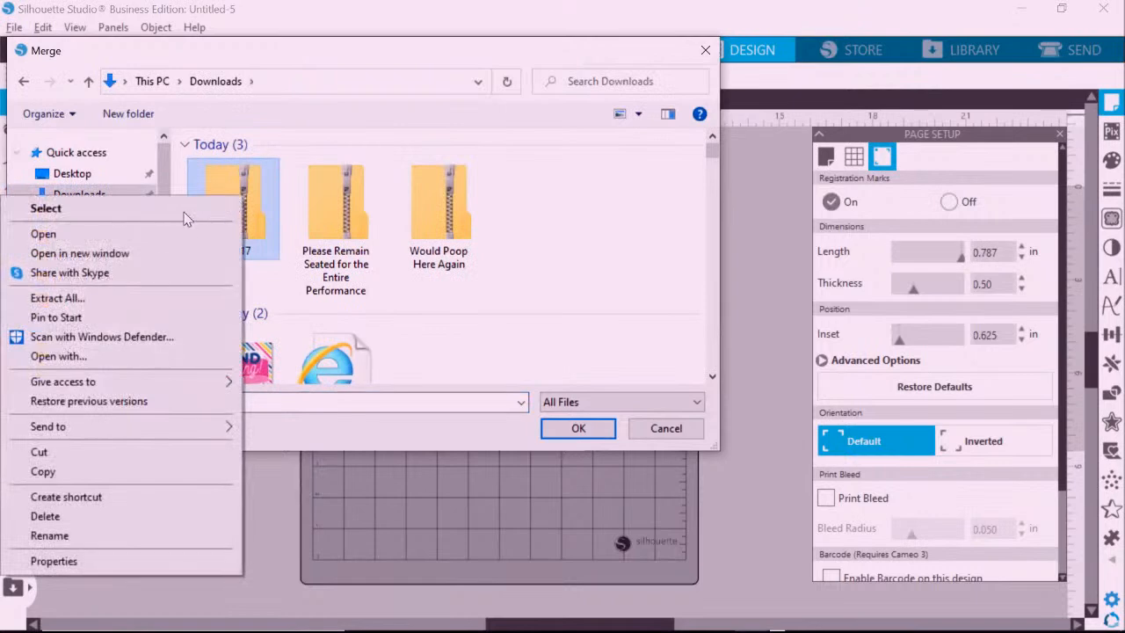
{"action": "left_click", "coordinate": [75, 299]}
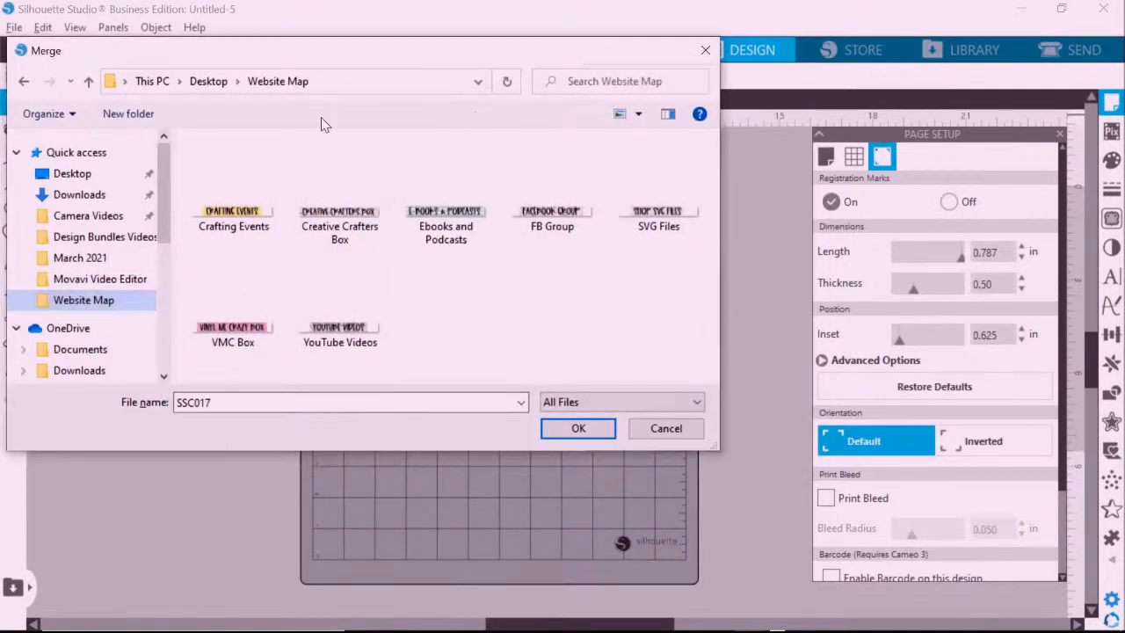
Merge SSC017.cdr from the extracted SSC017 folder into the document.
{"action": "left_click", "coordinate": [95, 195]}
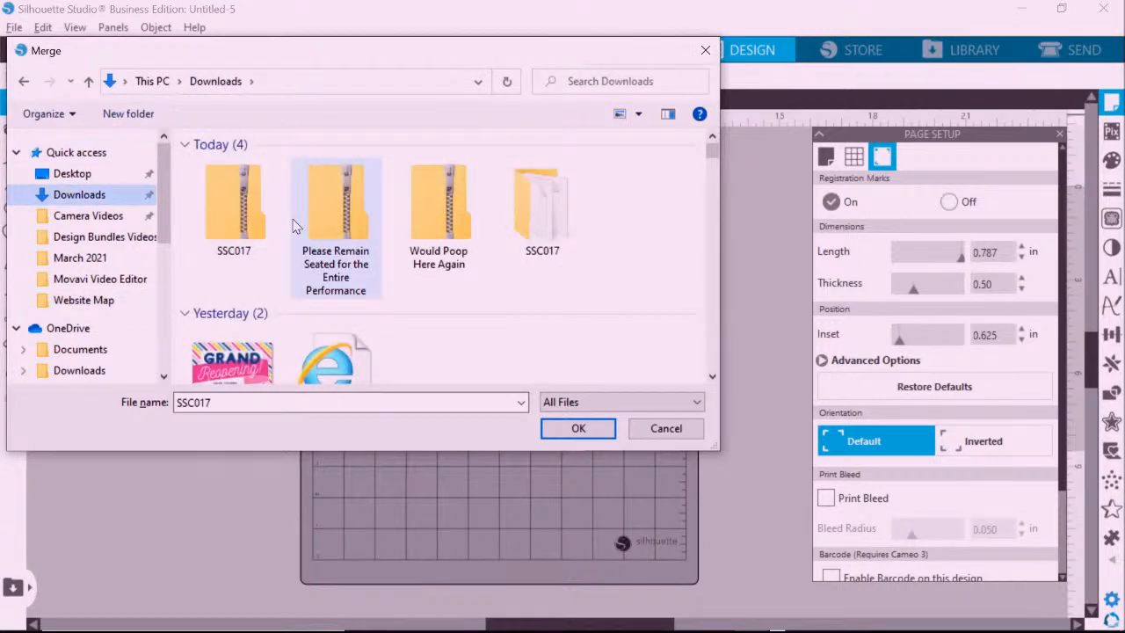
{"action": "double_click", "coordinate": [549, 195]}
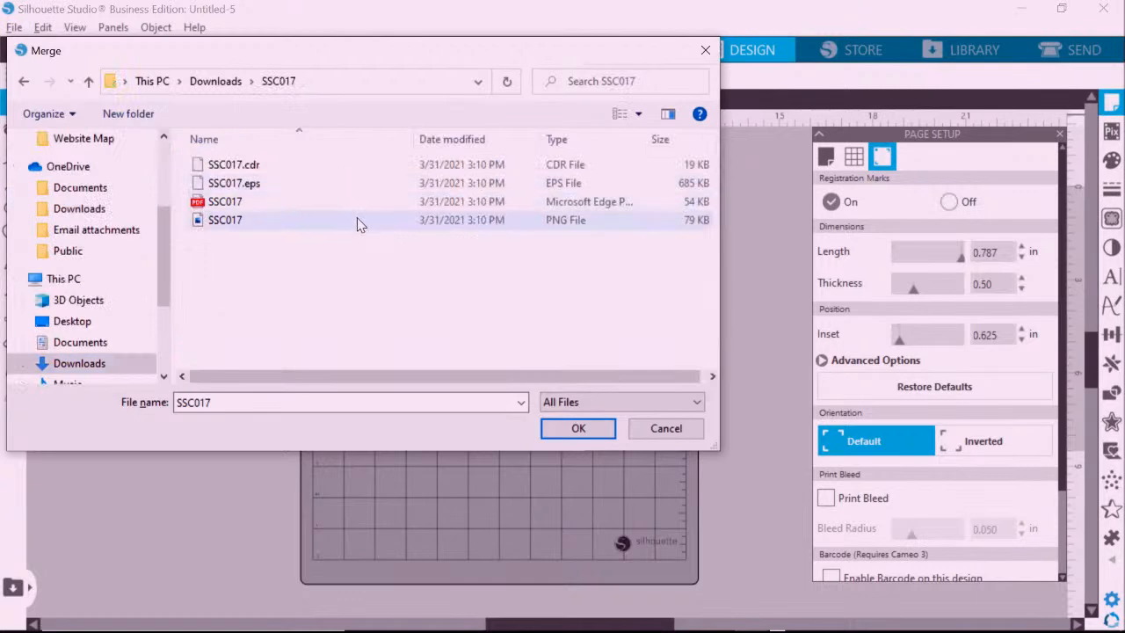
{"action": "left_click", "coordinate": [391, 165]}
{"action": "left_click", "coordinate": [555, 429]}
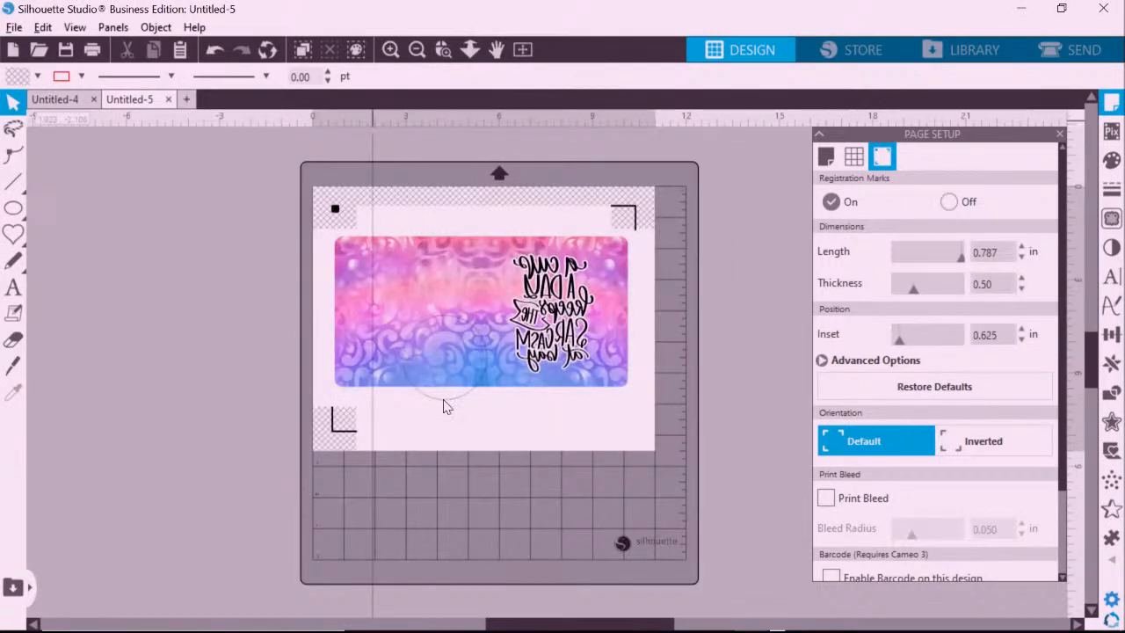
Park the merged circle just left of the mat.
{"action": "left_click", "coordinate": [226, 310]}
{"action": "left_click_drag", "start_coordinate": [225, 305], "coordinate": [227, 305]}
{"action": "left_click", "coordinate": [249, 230]}
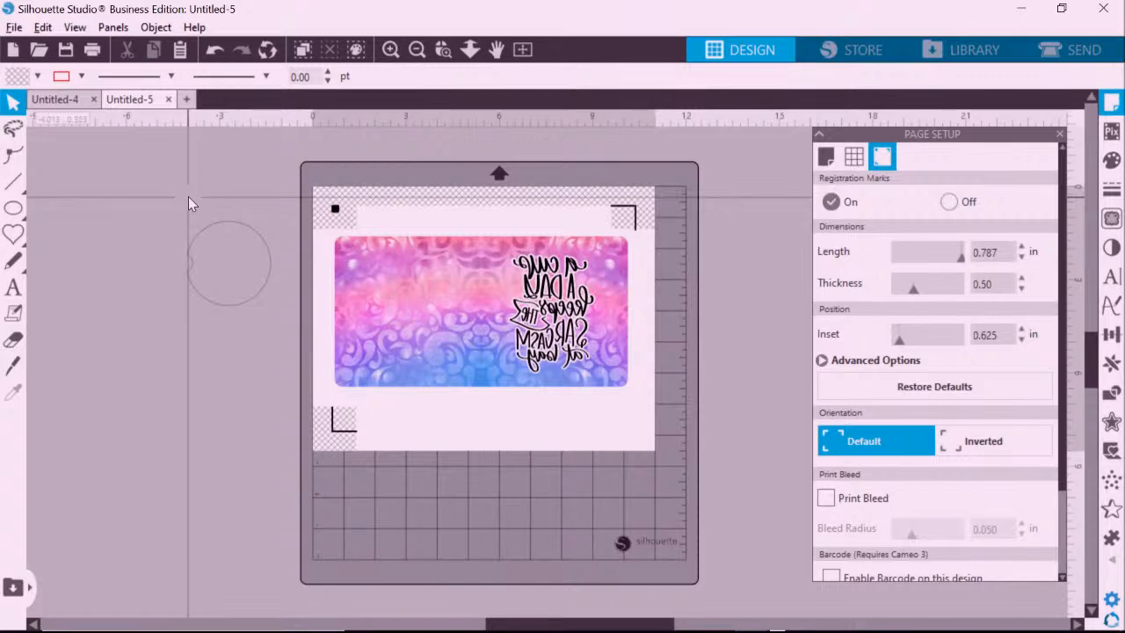
{"action": "left_click_drag", "start_coordinate": [218, 222], "coordinate": [265, 228]}
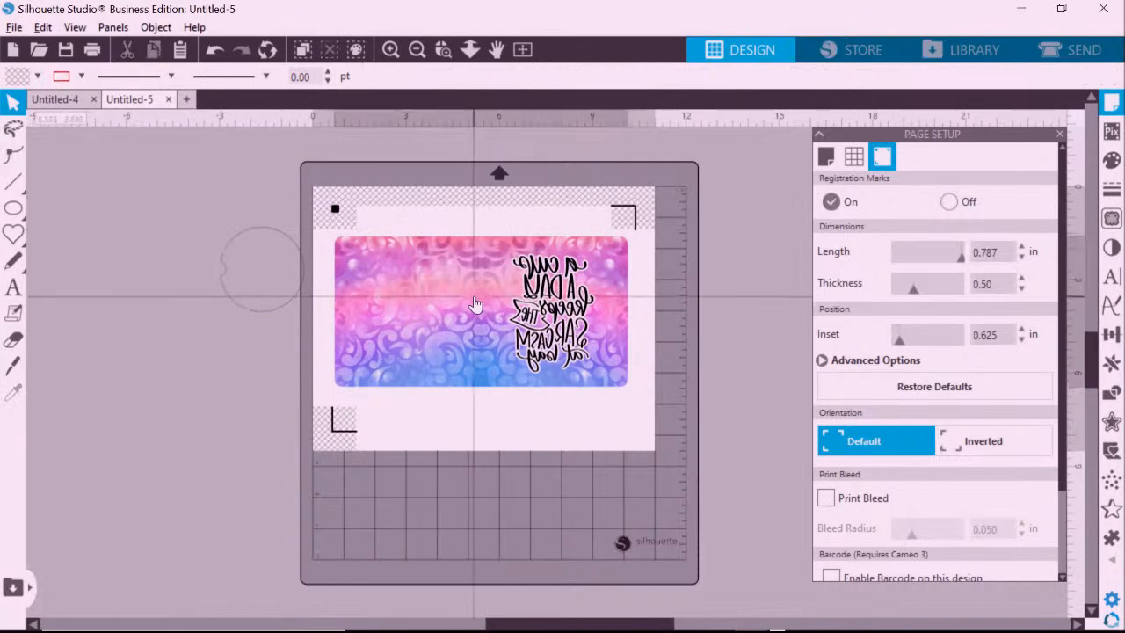
Ungroup the damask wrap and move its background below the sarcasm lettering.
{"action": "left_click", "coordinate": [474, 304]}
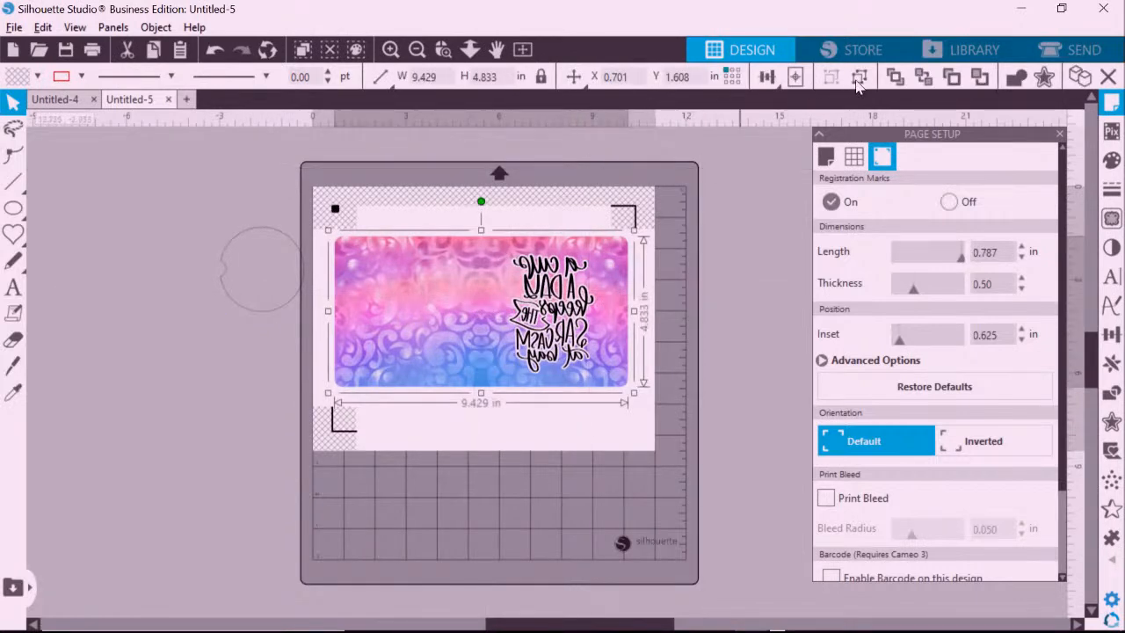
{"action": "left_click", "coordinate": [857, 78]}
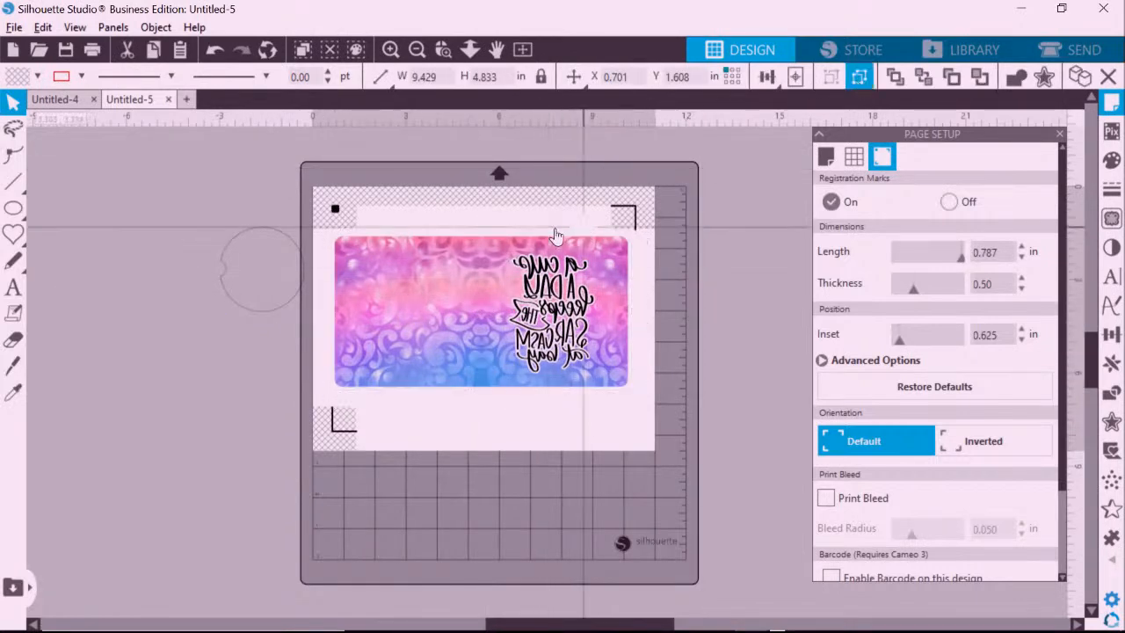
{"action": "left_click_drag", "start_coordinate": [473, 313], "coordinate": [461, 484]}
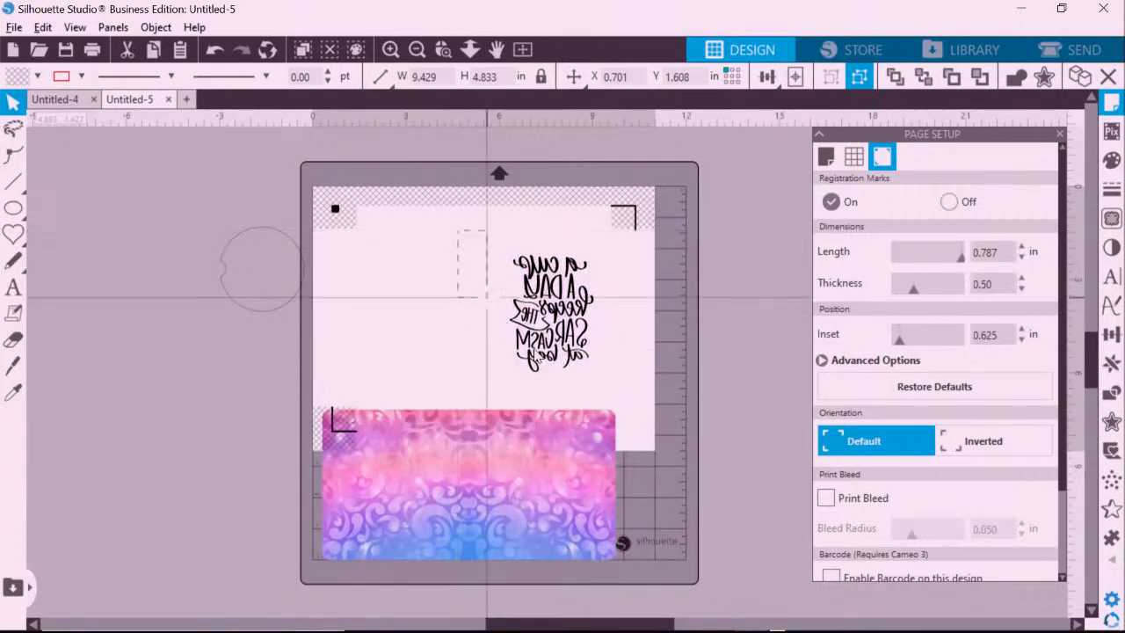
Flip the sarcasm lettering horizontally so it reads normally, then zoom in on it.
{"action": "left_click", "coordinate": [518, 332]}
{"action": "right_click", "coordinate": [536, 299]}
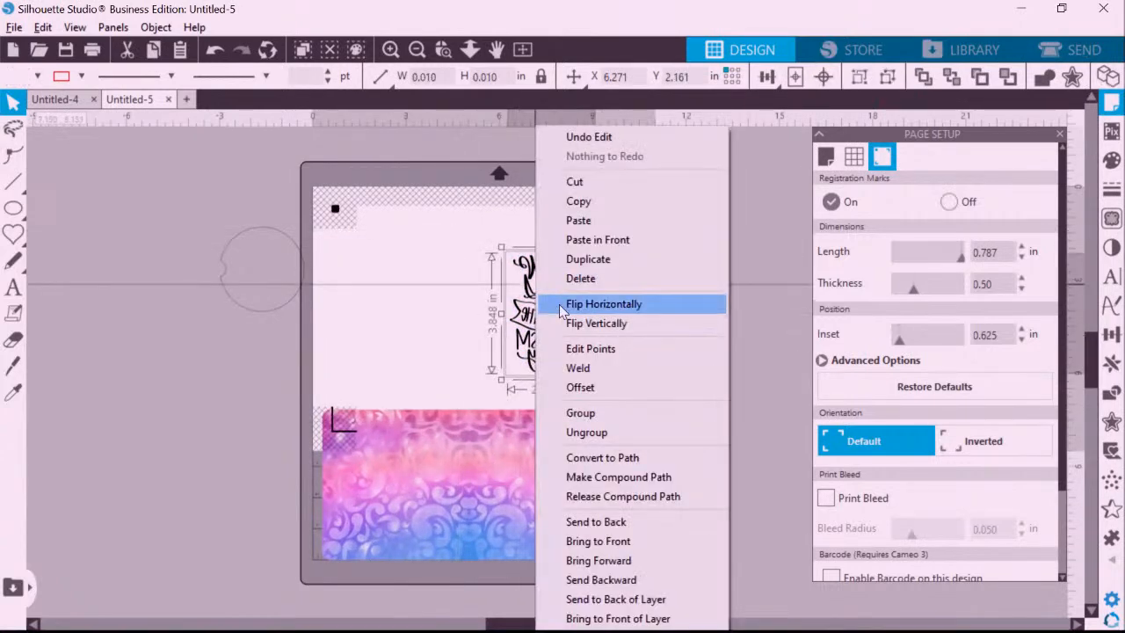
{"action": "left_click", "coordinate": [560, 304]}
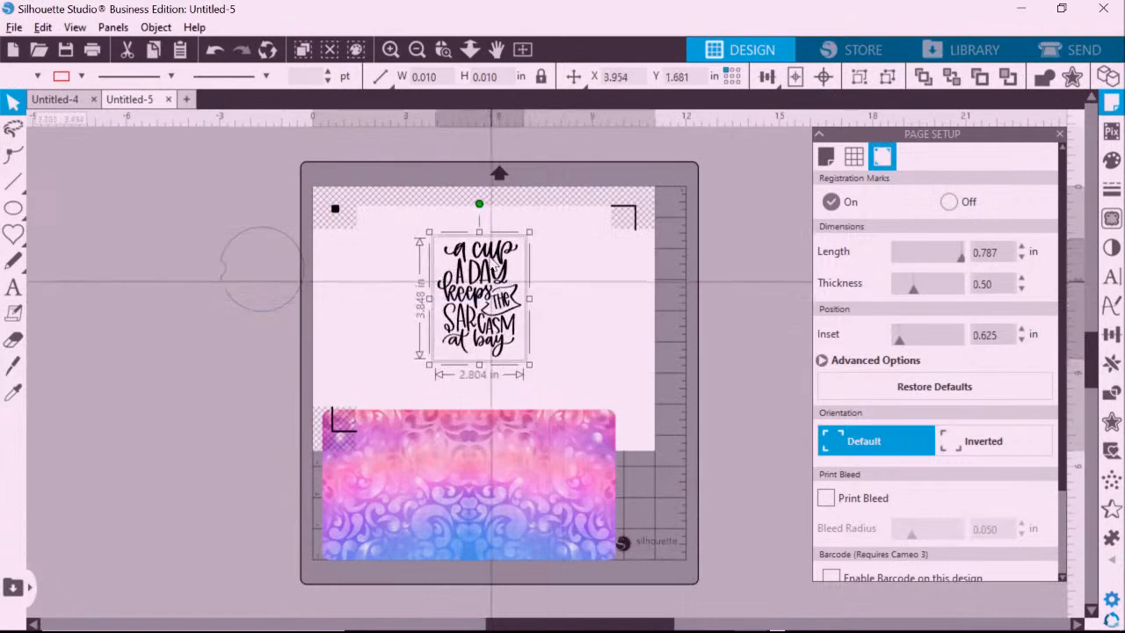
{"action": "left_click", "coordinate": [390, 51]}
{"action": "left_click", "coordinate": [391, 51]}
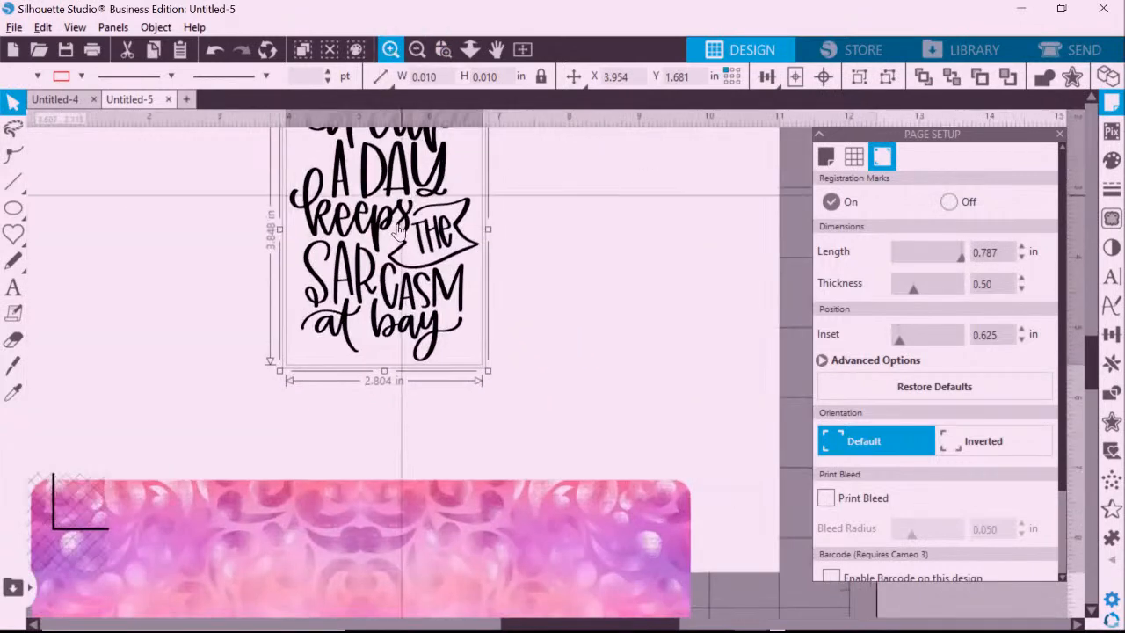
Turn registration marks off in Page Setup.
{"action": "left_click", "coordinate": [416, 49]}
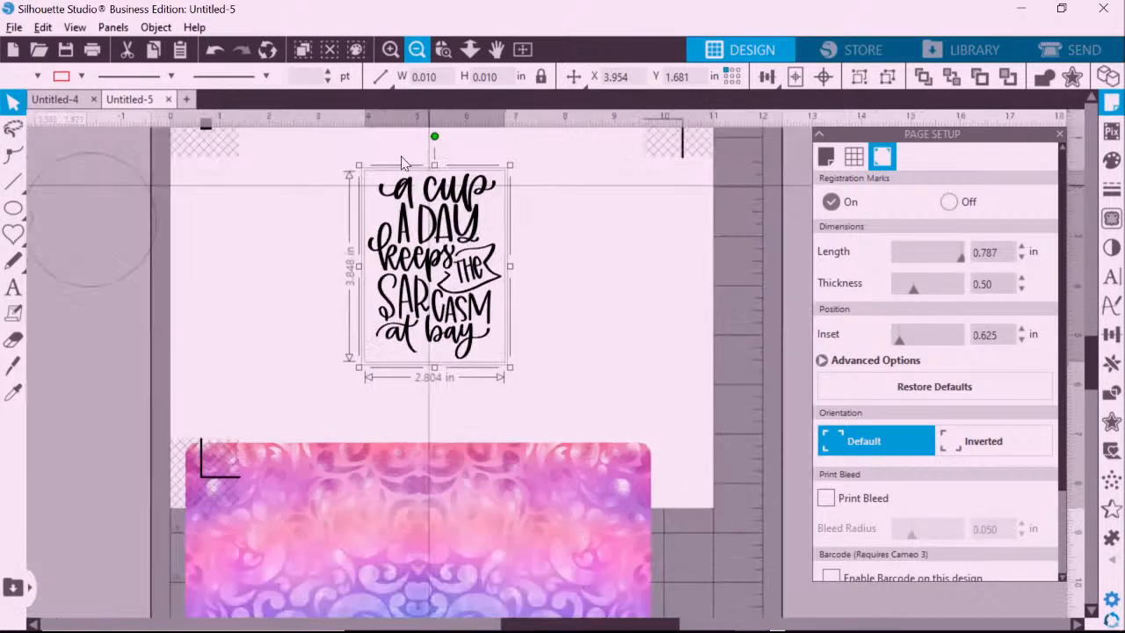
{"action": "mouse_move", "coordinate": [369, 175]}
{"action": "left_mouse_down"}
{"action": "mouse_move", "coordinate": [414, 243]}
{"action": "mouse_move", "coordinate": [365, 167]}
{"action": "left_mouse_up"}
{"action": "left_click", "coordinate": [317, 210]}
{"action": "key", "text": "t"}
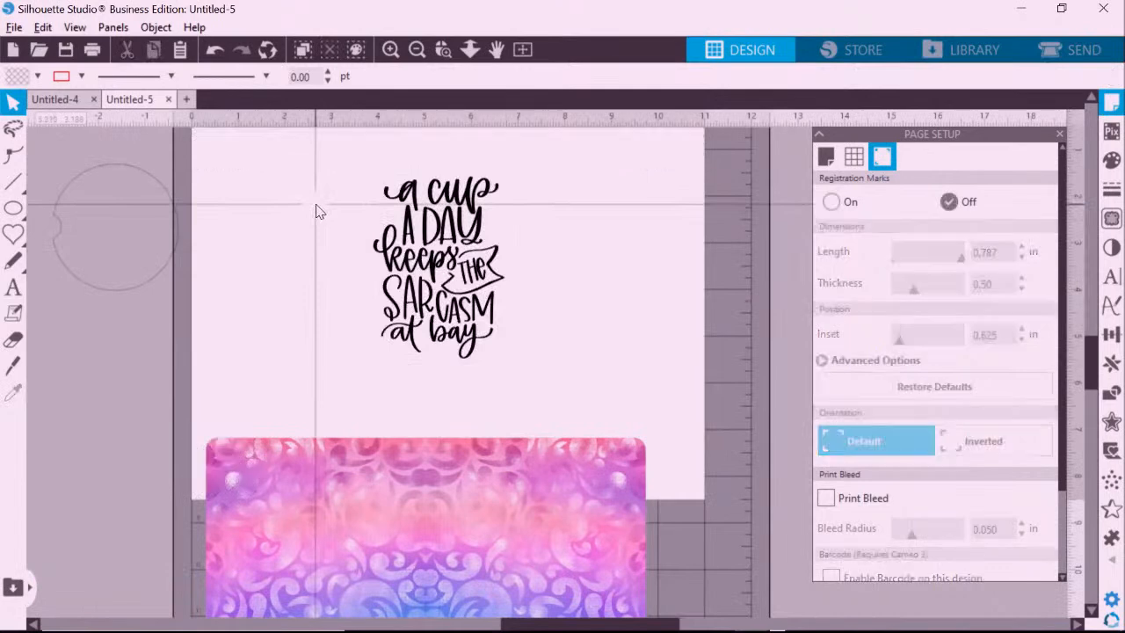
Move the sarcasm artwork right and shrink it to 2.028 × 2.783 in.
{"action": "left_click_drag", "start_coordinate": [342, 183], "coordinate": [516, 369]}
{"action": "left_click_drag", "start_coordinate": [439, 254], "coordinate": [546, 255]}
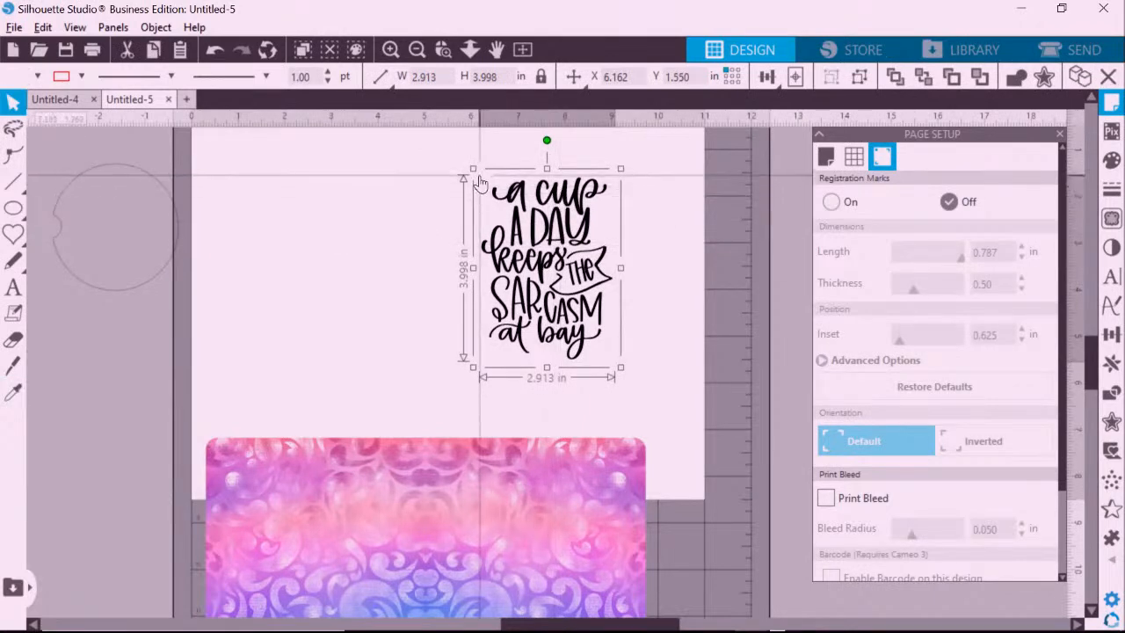
{"action": "left_click_drag", "start_coordinate": [472, 168], "coordinate": [670, 261]}
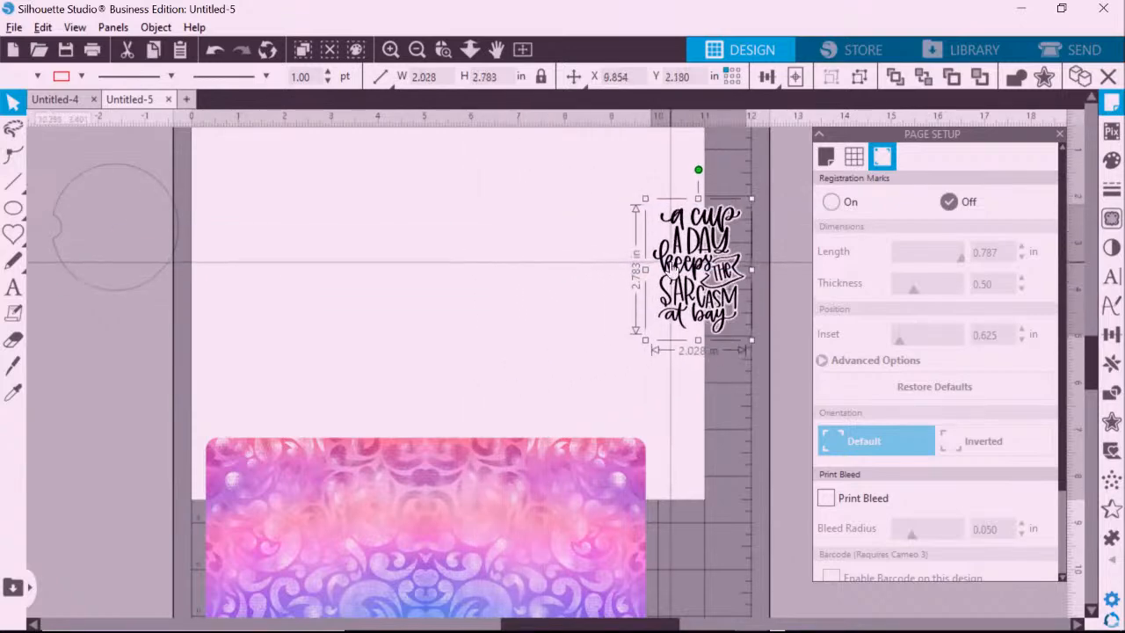
Move the damask image up onto the page and the circle outline onto it.
{"action": "left_click_drag", "start_coordinate": [539, 475], "coordinate": [557, 213]}
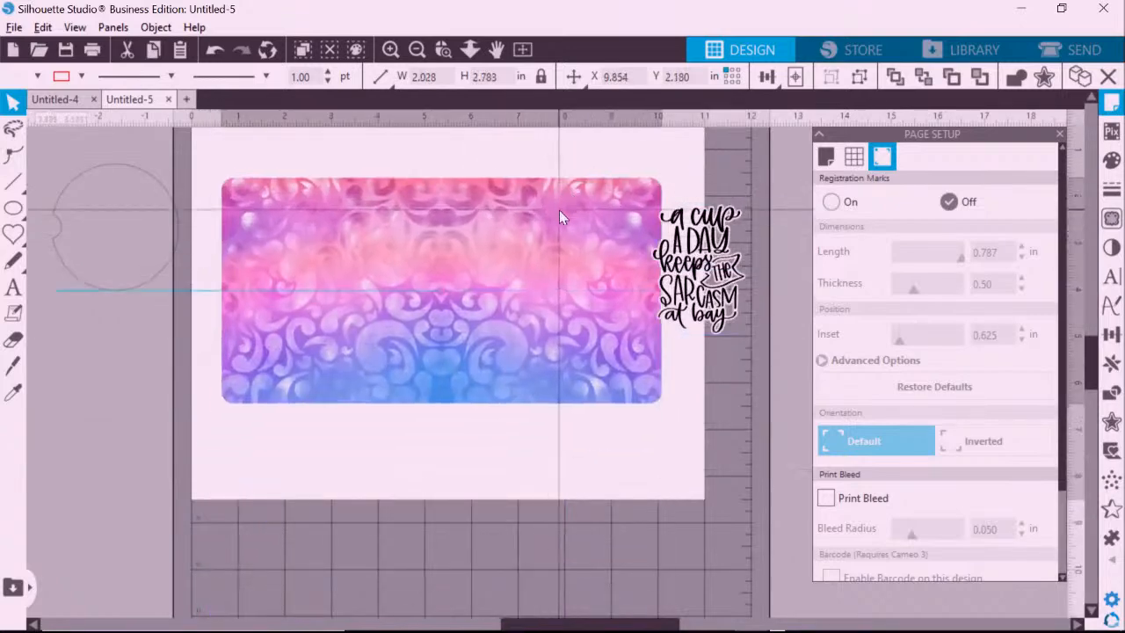
{"action": "left_click_drag", "start_coordinate": [140, 171], "coordinate": [394, 195]}
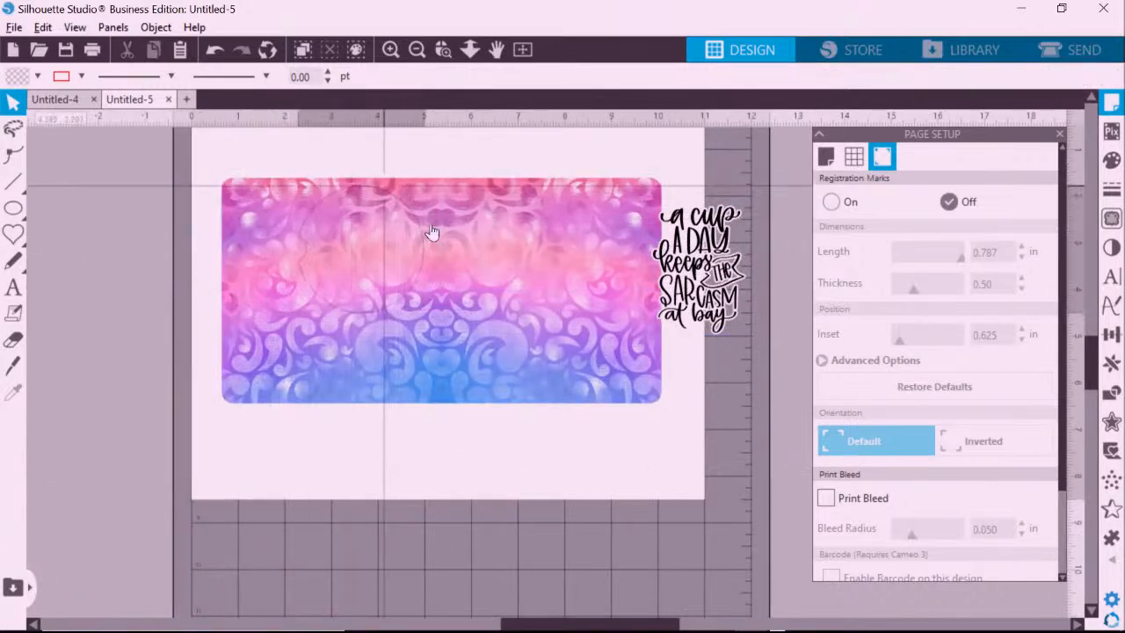
{"action": "left_click", "coordinate": [490, 327]}
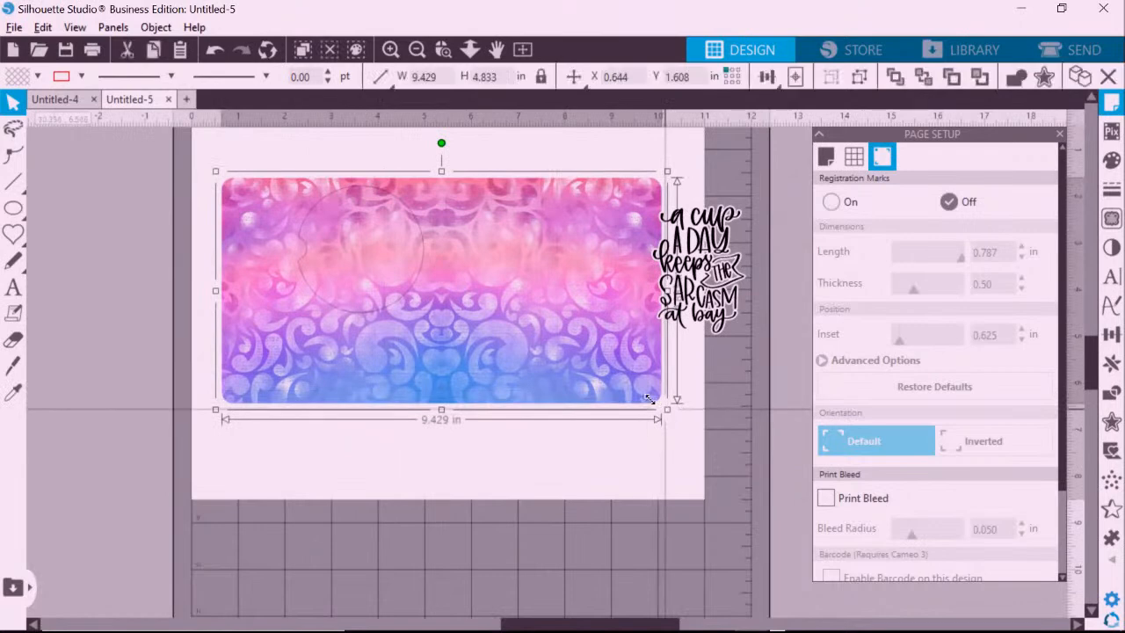
Shrink the damask image to 5.821 × 2.983 in and select it together with the circle.
{"action": "left_click_drag", "start_coordinate": [667, 409], "coordinate": [613, 382]}
{"action": "left_click_drag", "start_coordinate": [573, 348], "coordinate": [501, 326]}
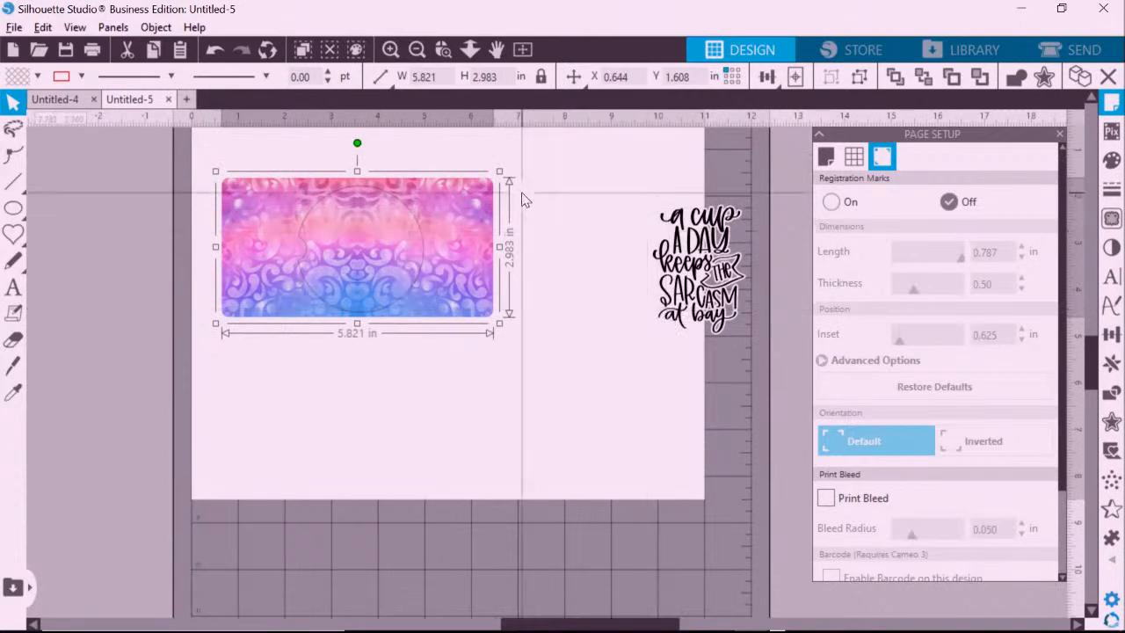
{"action": "left_click_drag", "start_coordinate": [549, 167], "coordinate": [404, 236]}
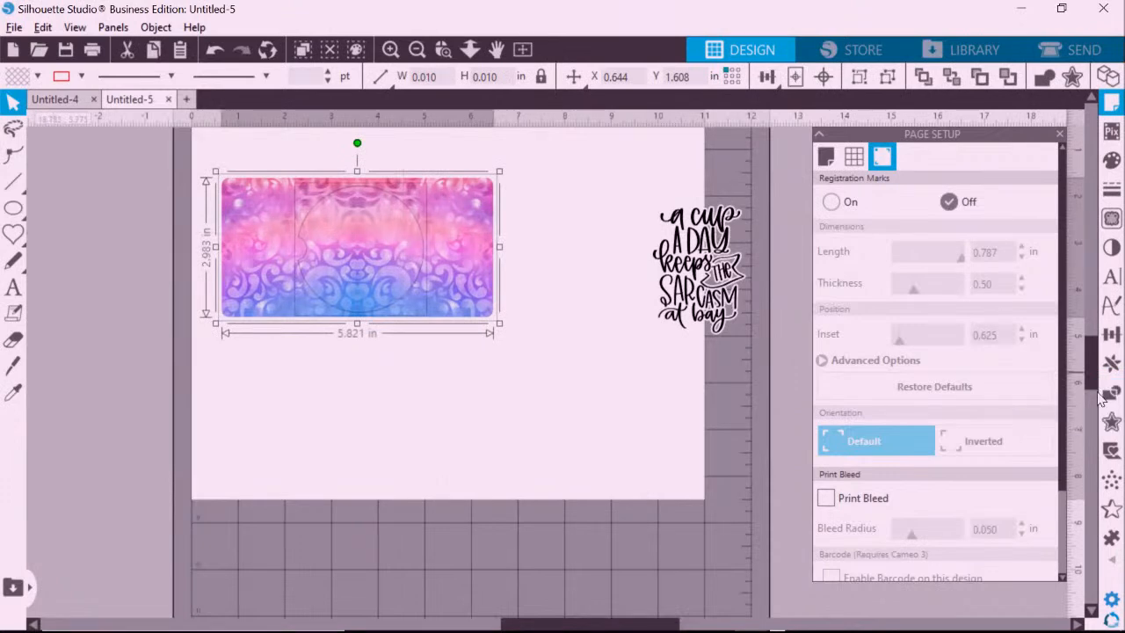
Position the damask pattern behind the circle, crop it to a 2.689 × 2.710 in circle, move it right.
{"action": "left_click", "coordinate": [1112, 395]}
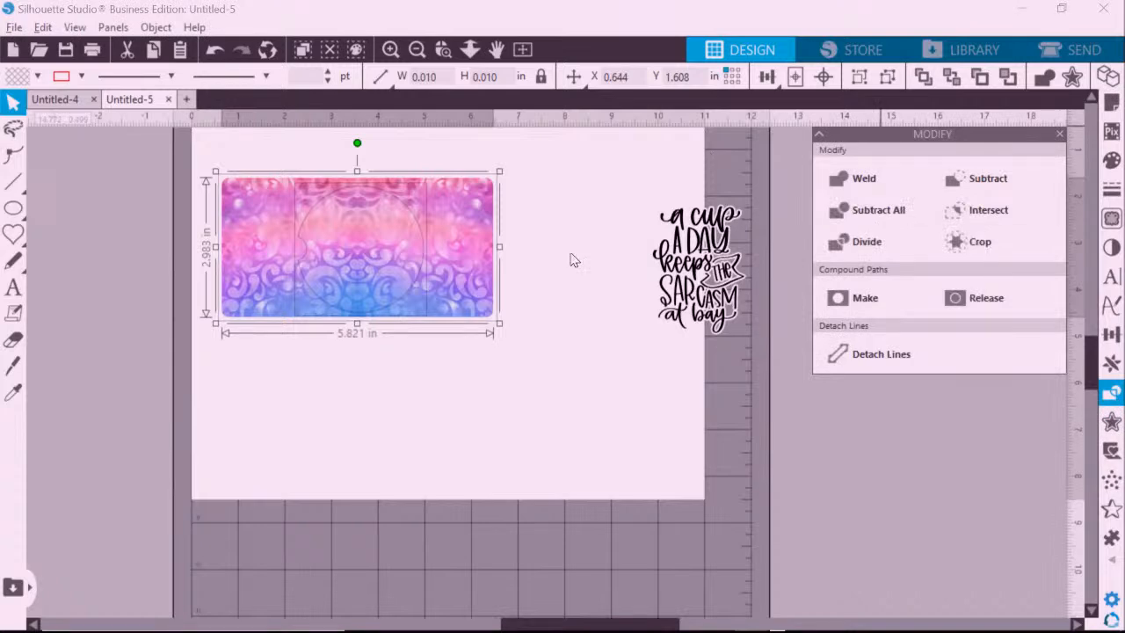
{"action": "left_click", "coordinate": [975, 242]}
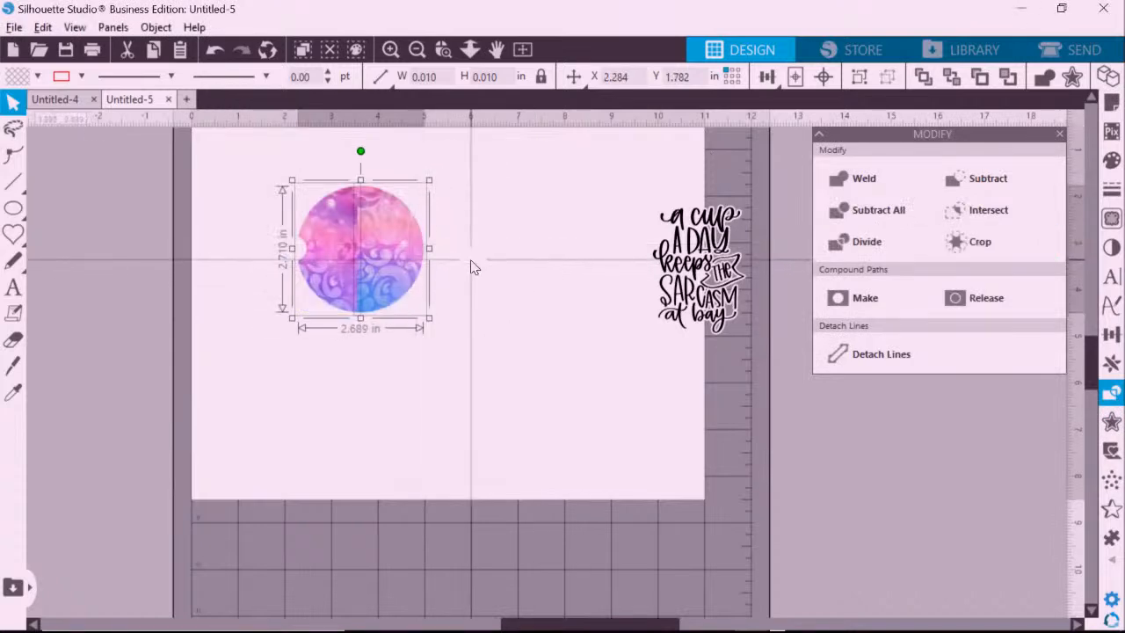
{"action": "key", "text": "ctrl+z"}
{"action": "left_click_drag", "start_coordinate": [474, 254], "coordinate": [413, 249]}
{"action": "left_click_drag", "start_coordinate": [497, 182], "coordinate": [424, 230]}
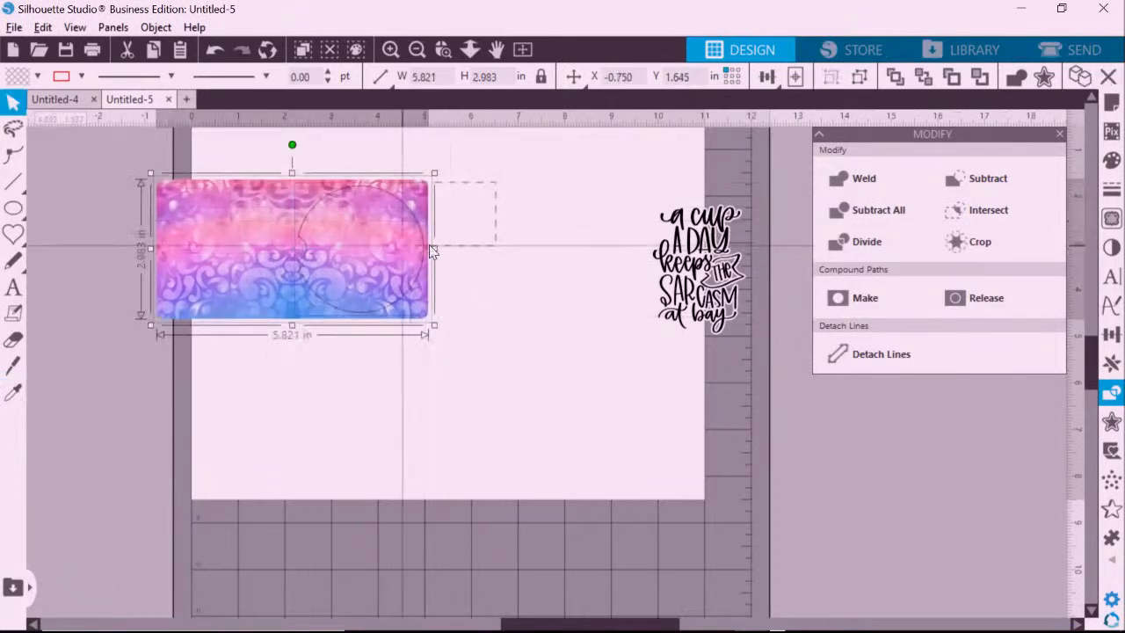
{"action": "left_click", "coordinate": [998, 252]}
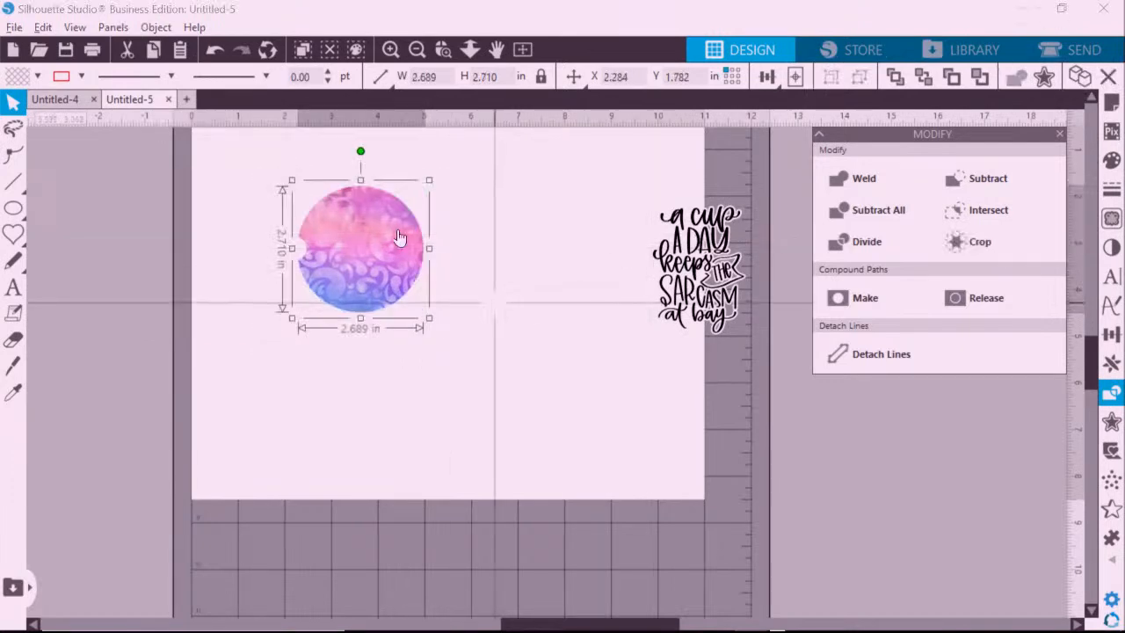
{"action": "left_click_drag", "start_coordinate": [374, 229], "coordinate": [490, 228]}
{"action": "left_click", "coordinate": [520, 408]}
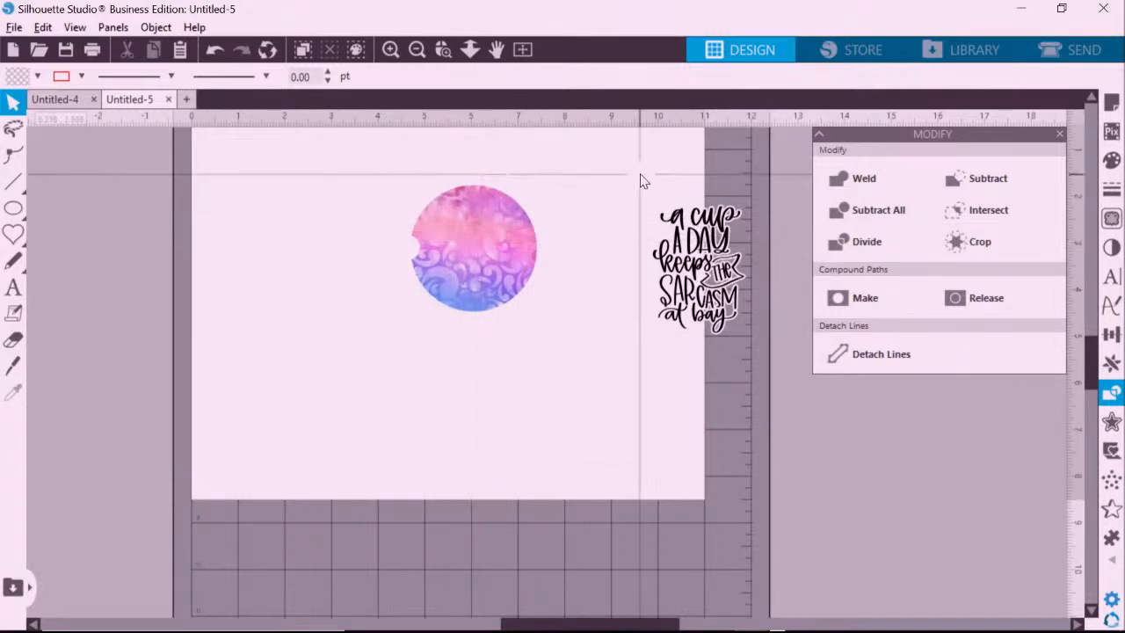
Bring the sarcasm quote to front, centre it on the damask circle at 1.481 × 2.032 in.
{"action": "left_click_drag", "start_coordinate": [639, 186], "coordinate": [748, 389]}
{"action": "left_click_drag", "start_coordinate": [727, 296], "coordinate": [617, 309]}
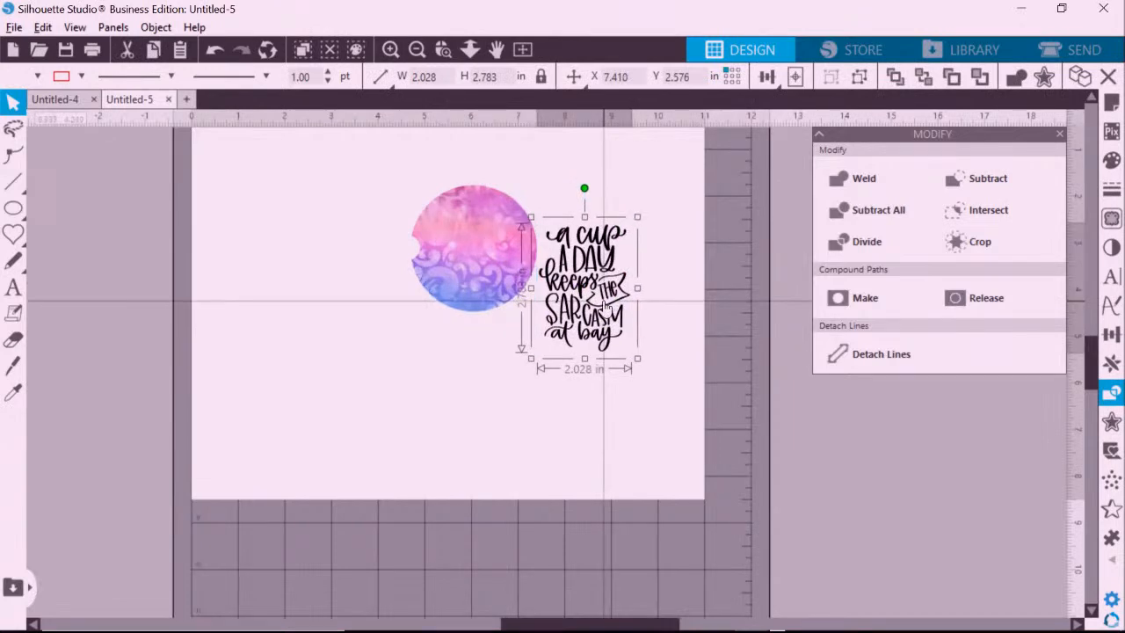
{"action": "right_click", "coordinate": [587, 295]}
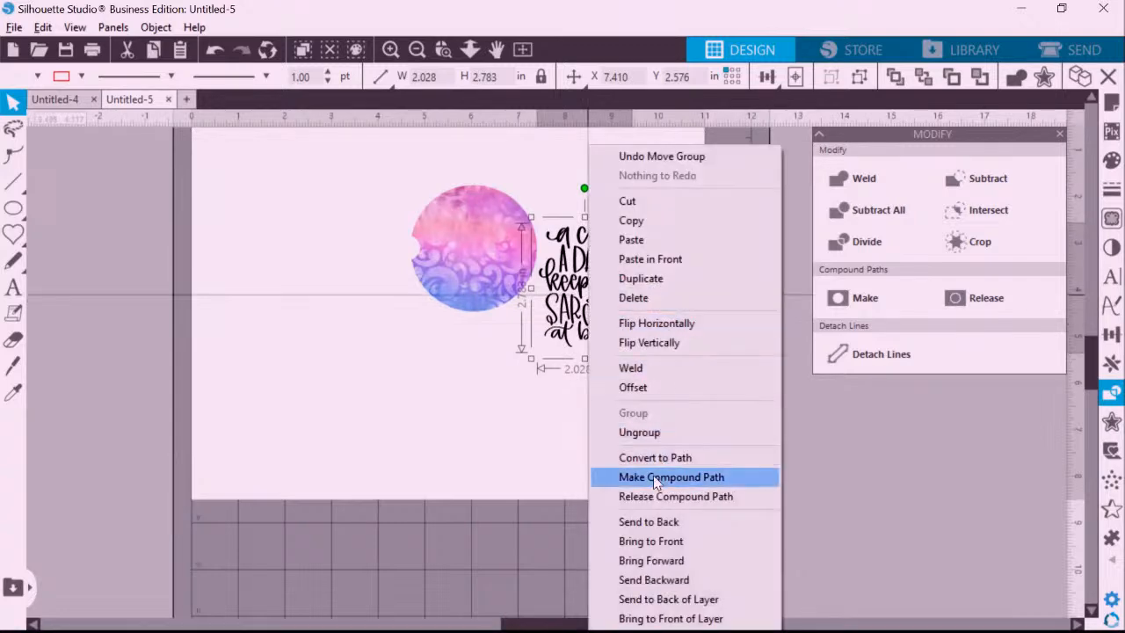
{"action": "left_click", "coordinate": [651, 540]}
{"action": "left_click_drag", "start_coordinate": [586, 299], "coordinate": [482, 258]}
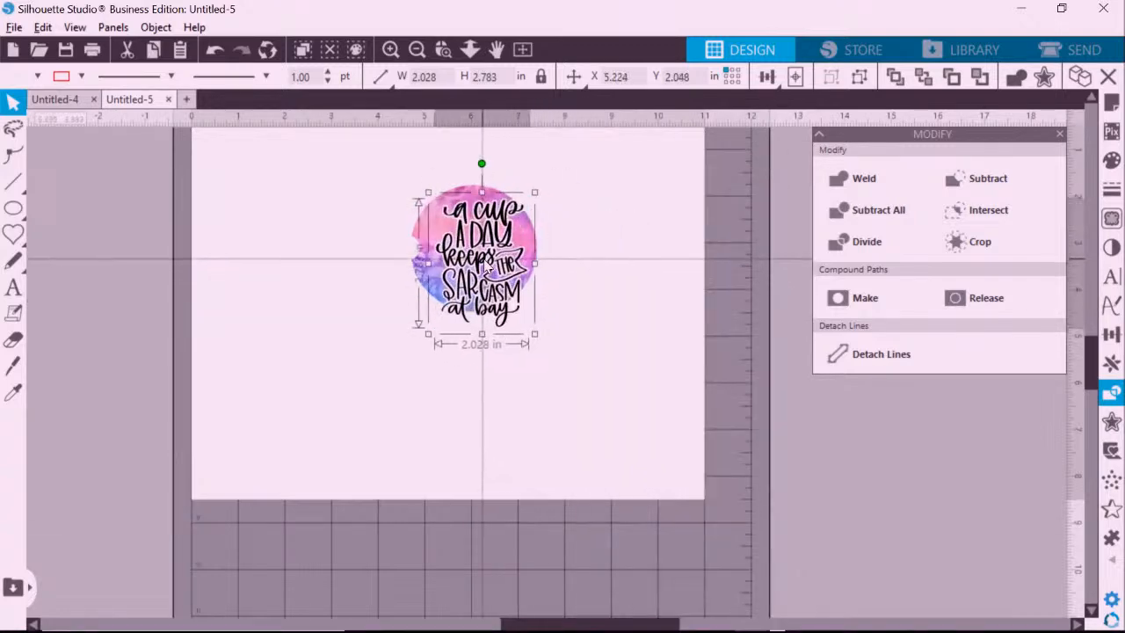
{"action": "left_click_drag", "start_coordinate": [534, 334], "coordinate": [509, 300]}
{"action": "left_click_drag", "start_coordinate": [471, 237], "coordinate": [475, 244]}
{"action": "left_click", "coordinate": [601, 183]}
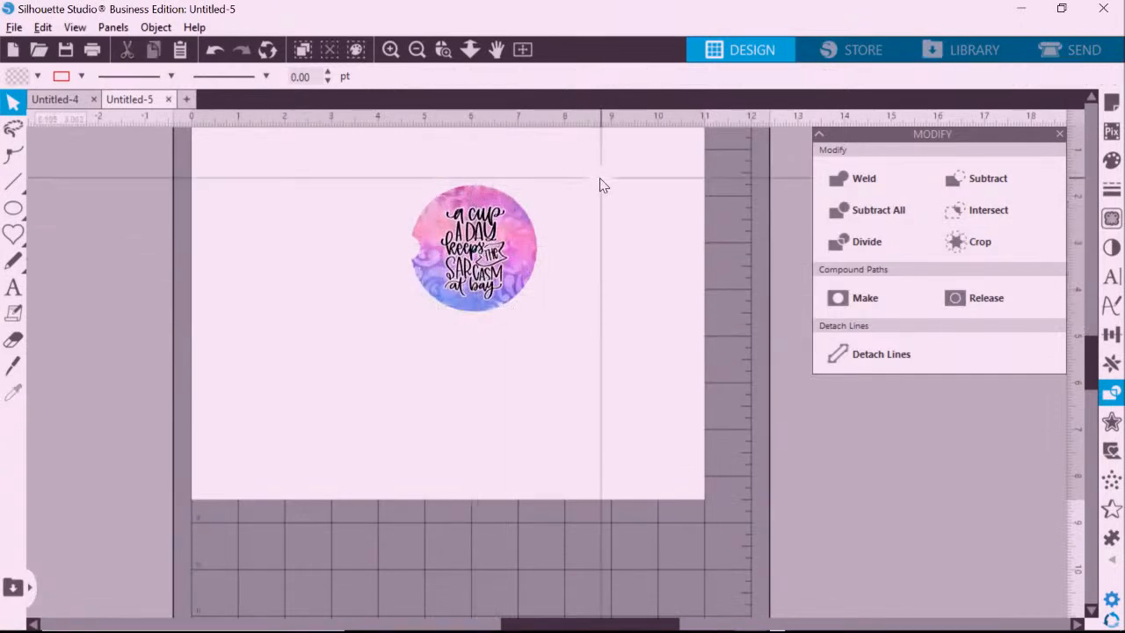
Zoom into the coaster area and check the sarcasm lettering on the damask circle.
{"action": "left_click", "coordinate": [443, 49]}
{"action": "left_click_drag", "start_coordinate": [366, 167], "coordinate": [549, 307]}
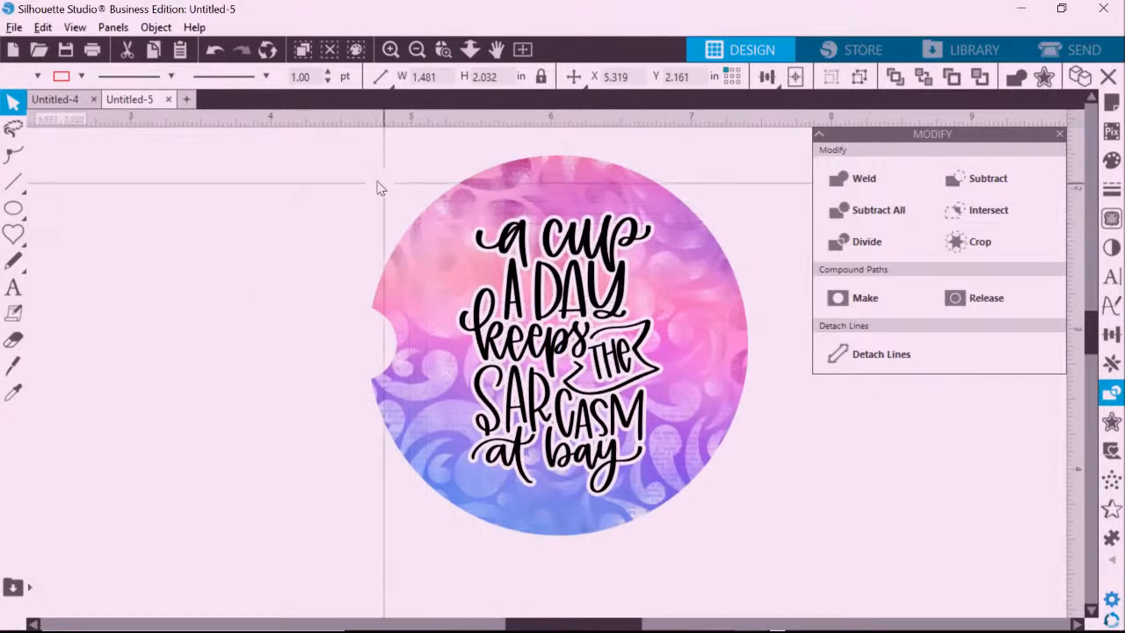
{"action": "left_click", "coordinate": [385, 188]}
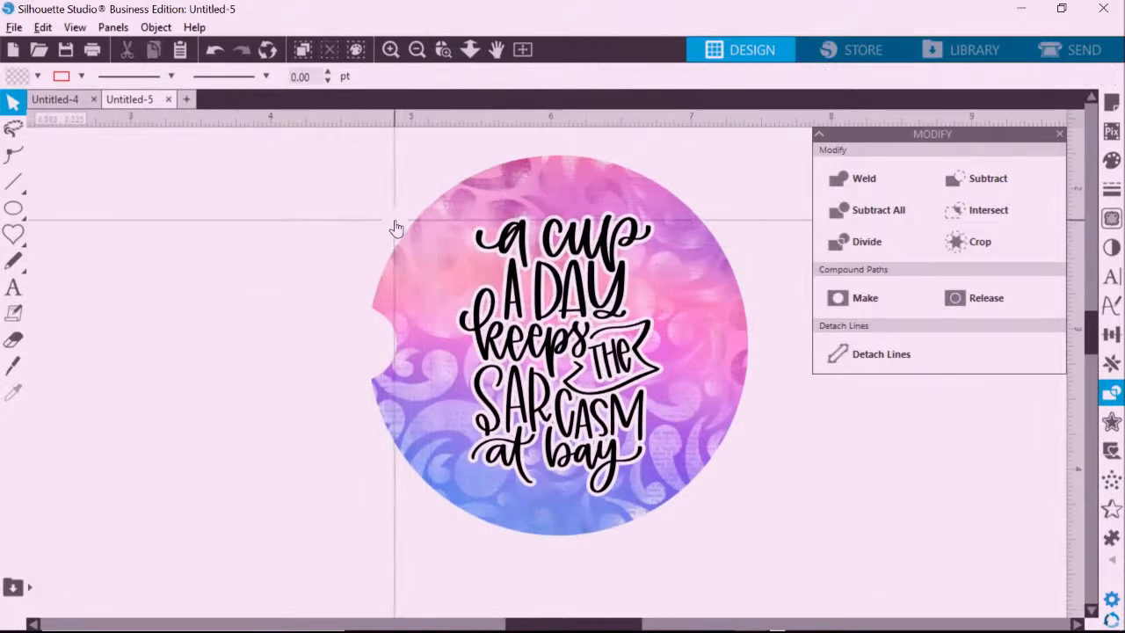
{"action": "left_click", "coordinate": [567, 290]}
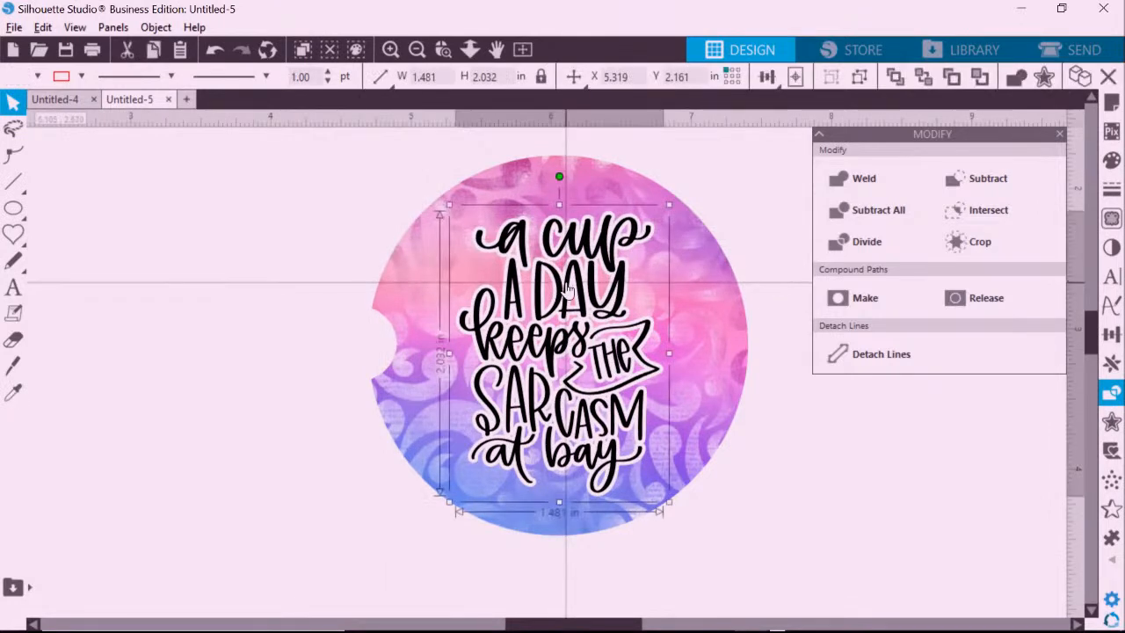
{"action": "left_click", "coordinate": [347, 199]}
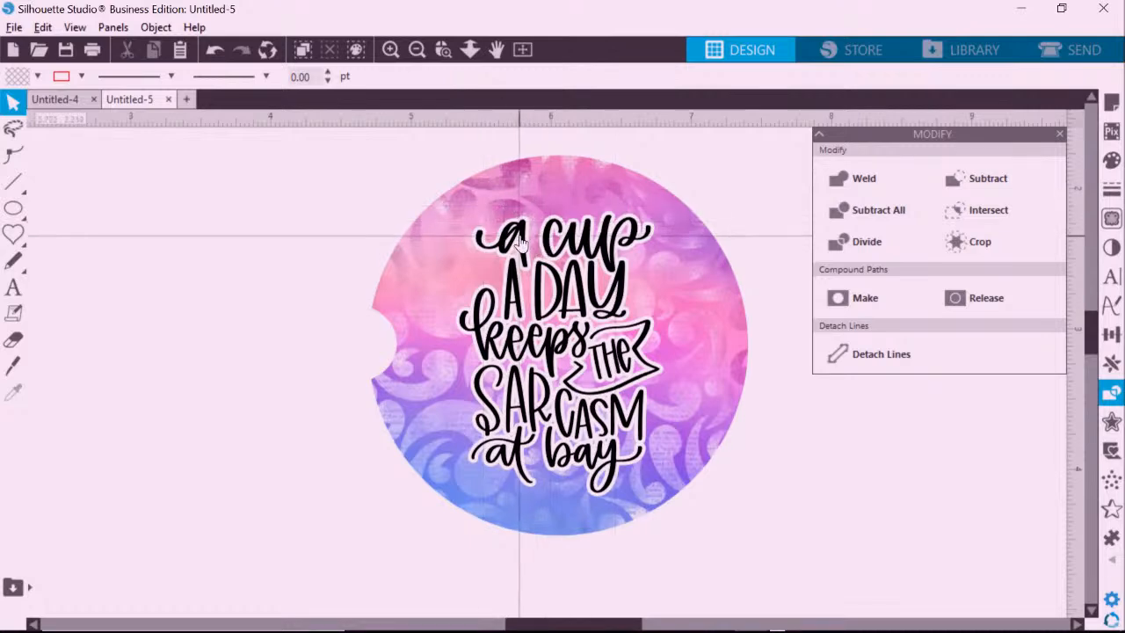
Ungroup the black lettering from its white offset and re-centre it on the outline, 1.428 × 1.979 in.
{"action": "left_click", "coordinate": [519, 237]}
{"action": "right_click", "coordinate": [520, 237]}
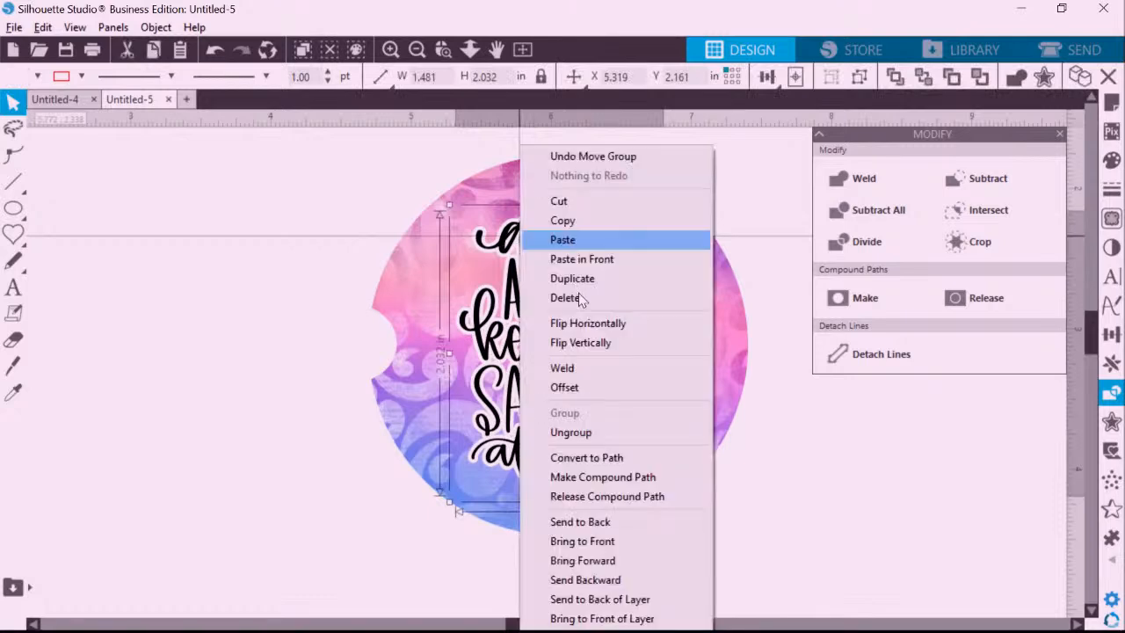
{"action": "left_click", "coordinate": [580, 431]}
{"action": "left_click", "coordinate": [386, 246]}
{"action": "left_click_drag", "start_coordinate": [481, 234], "coordinate": [543, 260]}
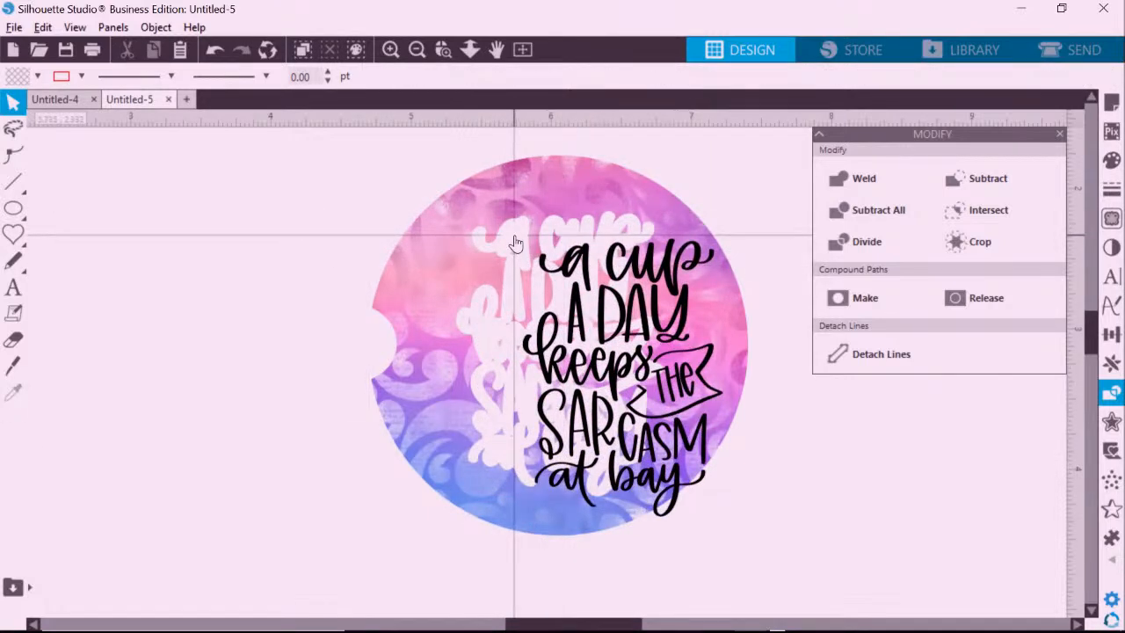
{"action": "left_click", "coordinate": [516, 243]}
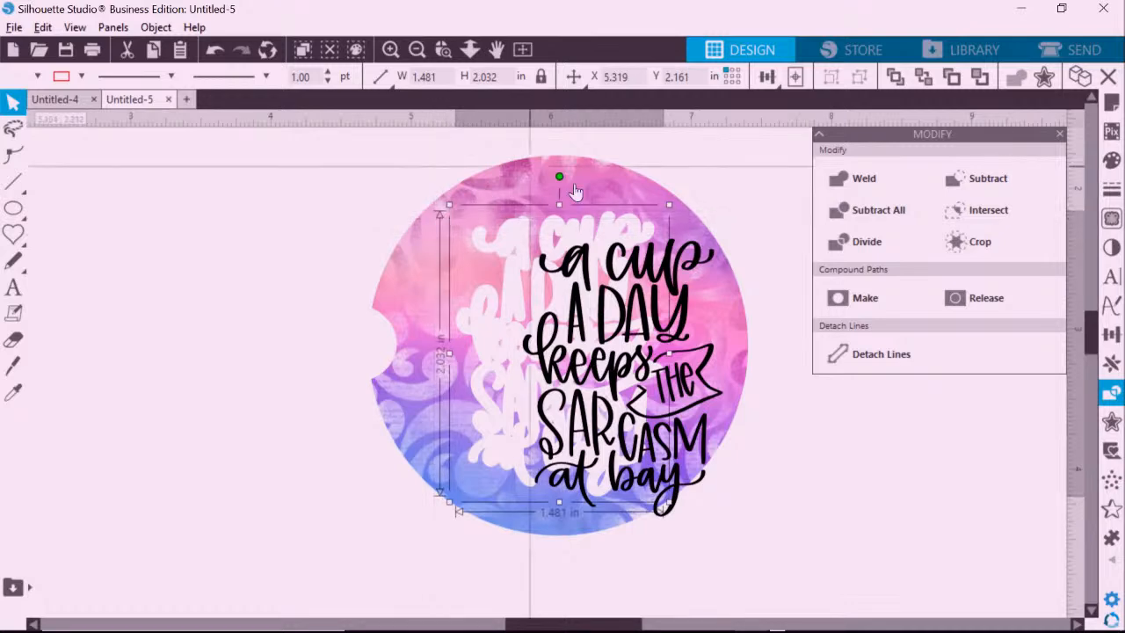
{"action": "left_click_drag", "start_coordinate": [673, 283], "coordinate": [612, 259]}
{"action": "key", "text": "Left"}
{"action": "key", "text": "Left"}
{"action": "key", "text": "Left"}
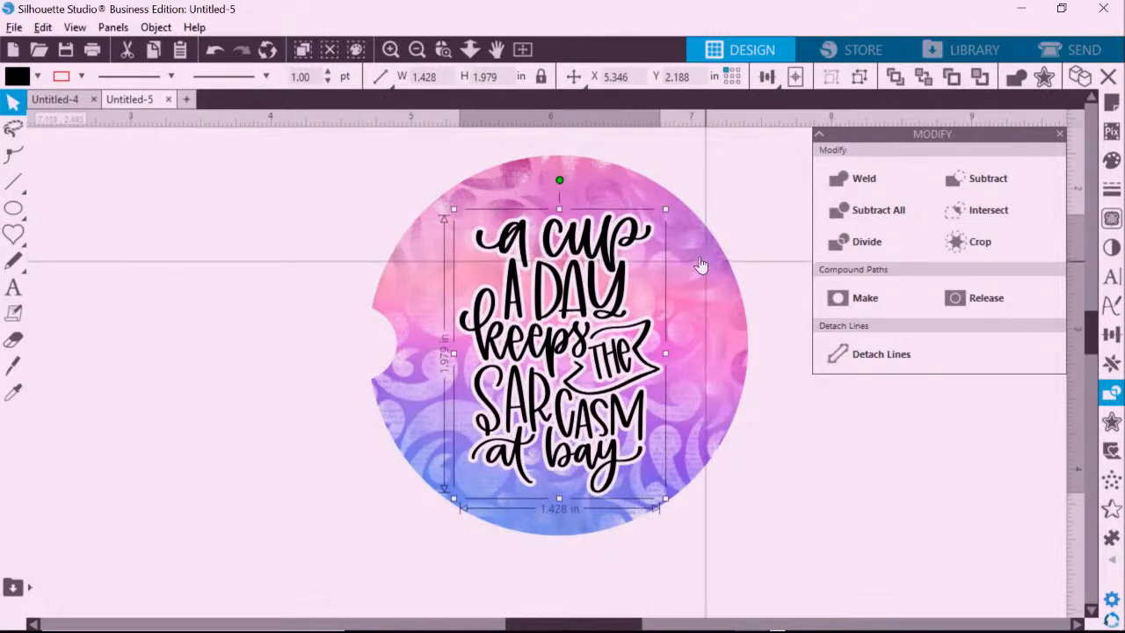
{"action": "left_click", "coordinate": [751, 208]}
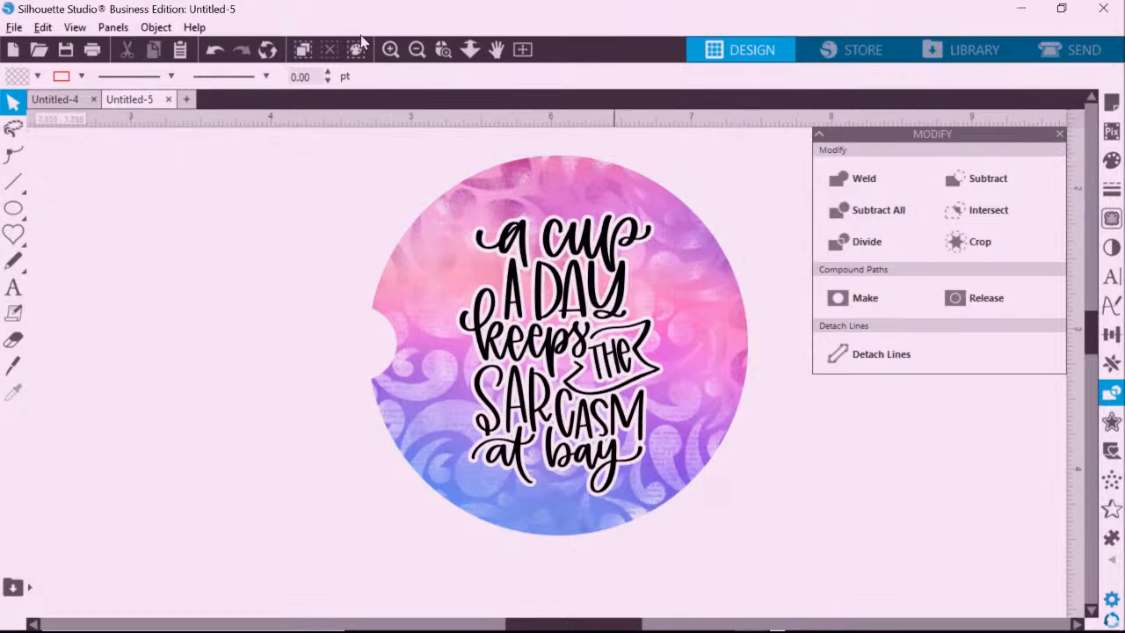
Drag the finished coaster past the page's left edge and zoom out to the whole mat.
{"action": "left_click", "coordinate": [416, 49]}
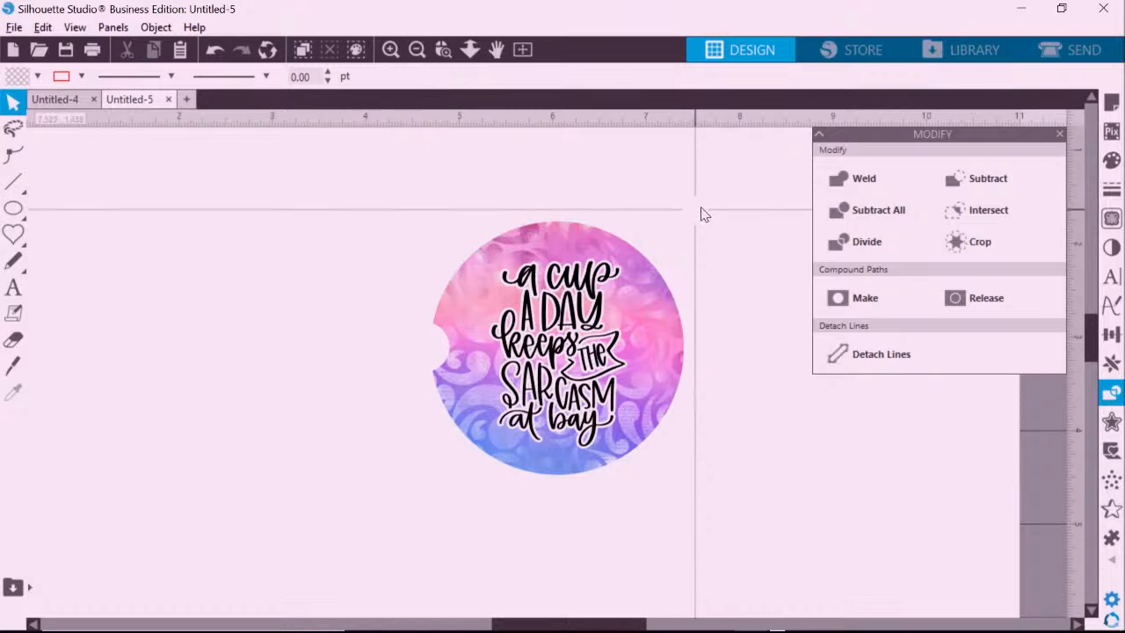
{"action": "left_click", "coordinate": [649, 347]}
{"action": "left_click_drag", "start_coordinate": [648, 347], "coordinate": [246, 378]}
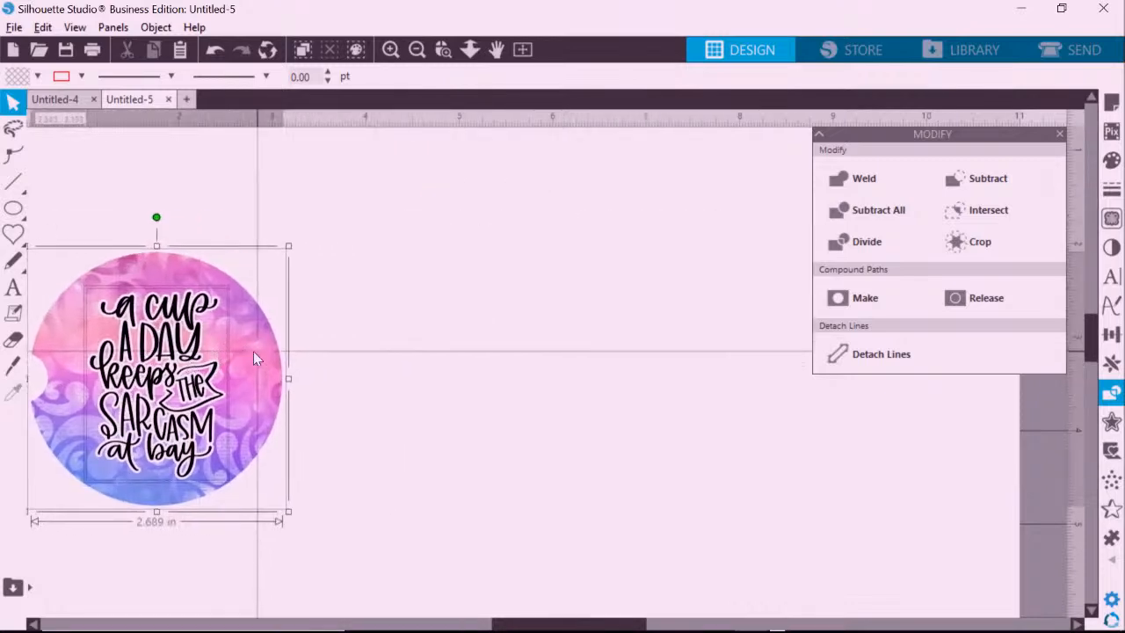
{"action": "left_click", "coordinate": [417, 50]}
{"action": "left_click_drag", "start_coordinate": [356, 368], "coordinate": [77, 341]}
{"action": "left_click", "coordinate": [508, 298]}
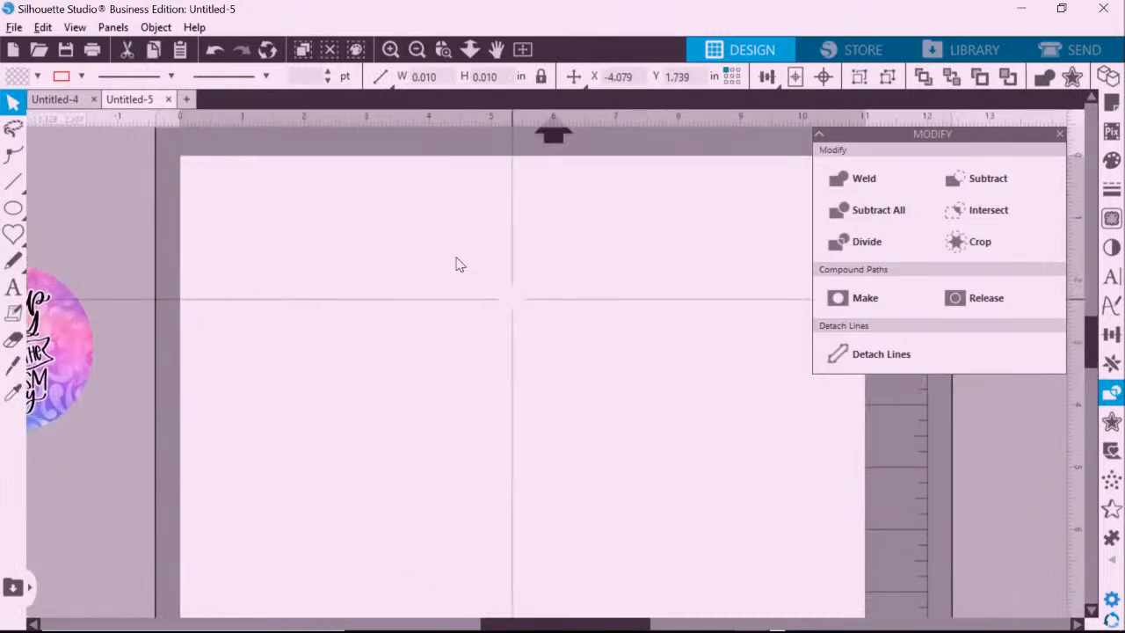
{"action": "left_click", "coordinate": [416, 50]}
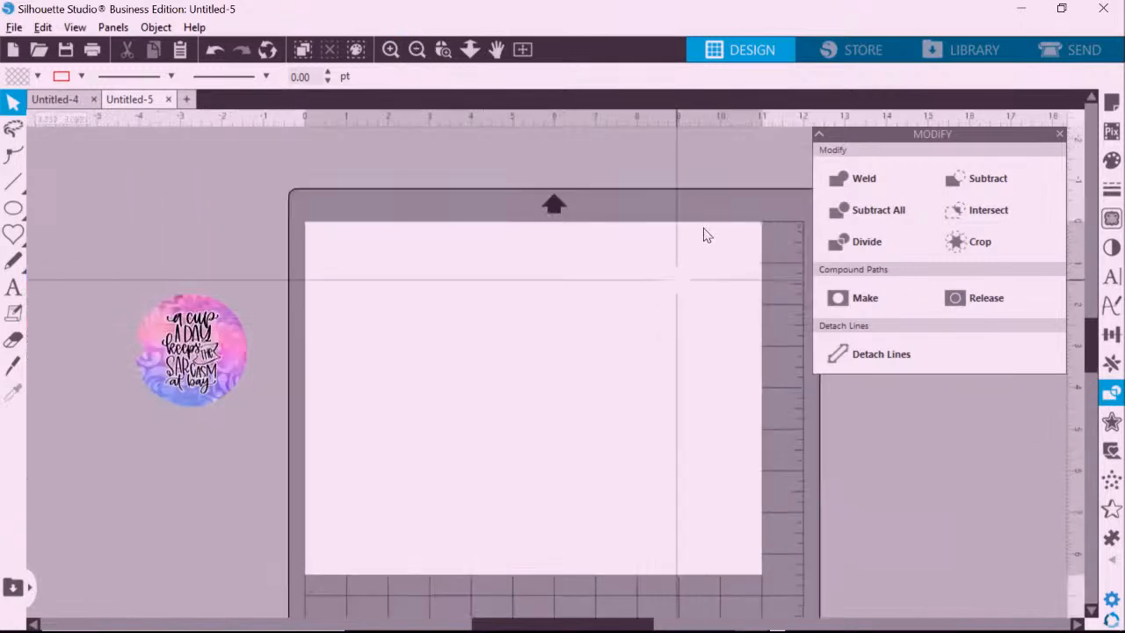
Add the text 'hello' to the page and enlarge it to about 7.5 inches wide.
{"action": "left_click", "coordinate": [14, 287]}
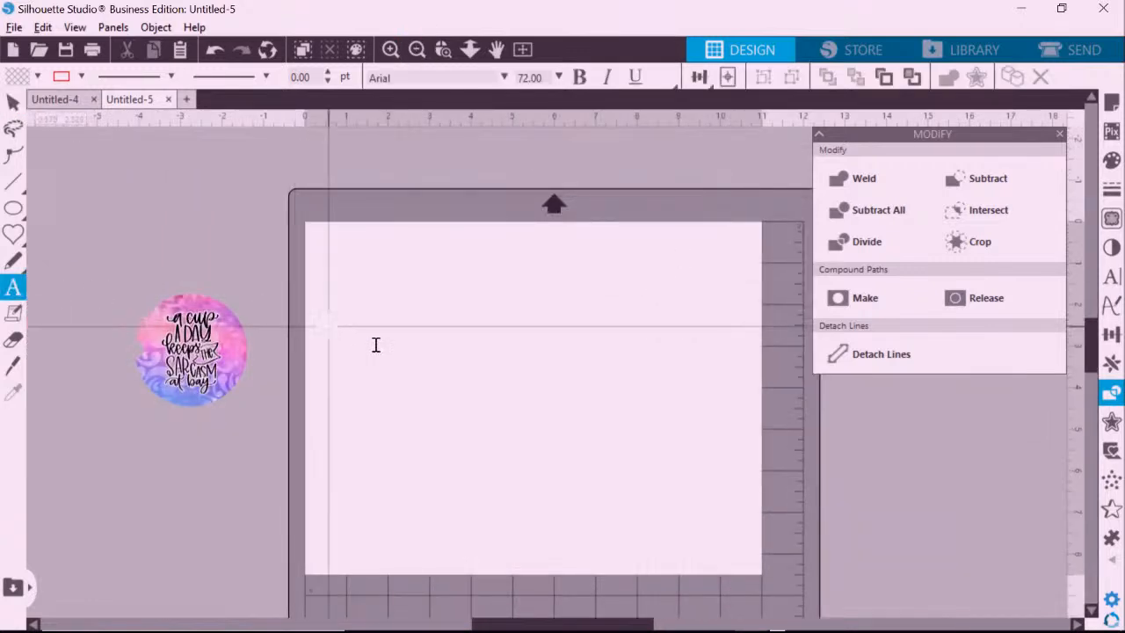
{"action": "left_click", "coordinate": [392, 359]}
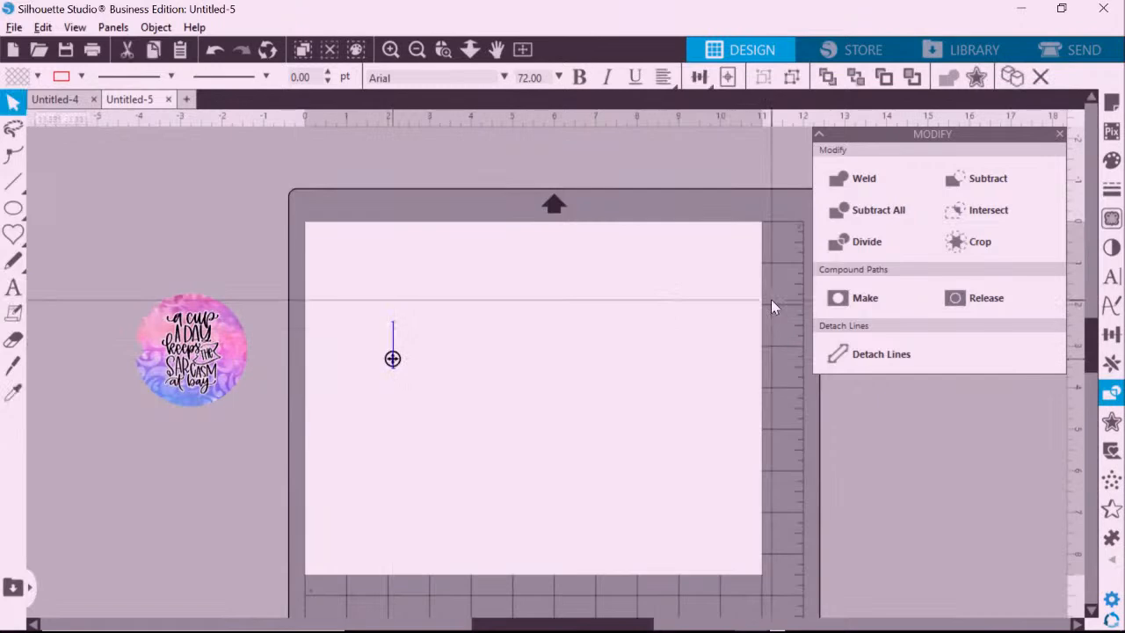
{"action": "type", "text": "hello"}
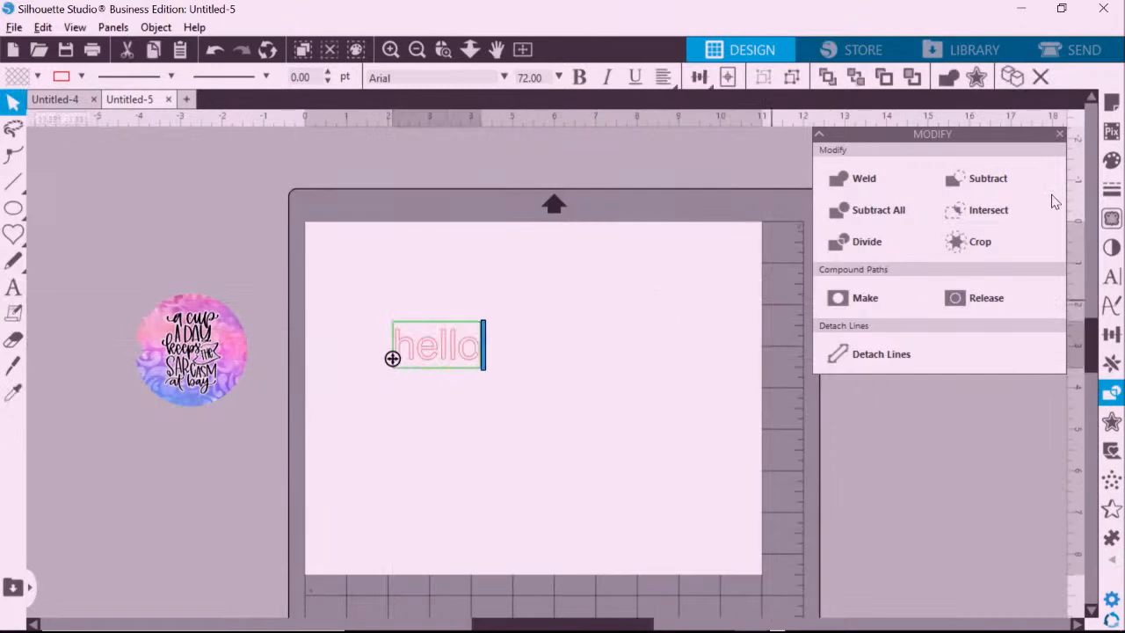
{"action": "left_click", "coordinate": [553, 335]}
{"action": "left_click", "coordinate": [471, 356]}
{"action": "left_click_drag", "start_coordinate": [490, 382], "coordinate": [711, 496]}
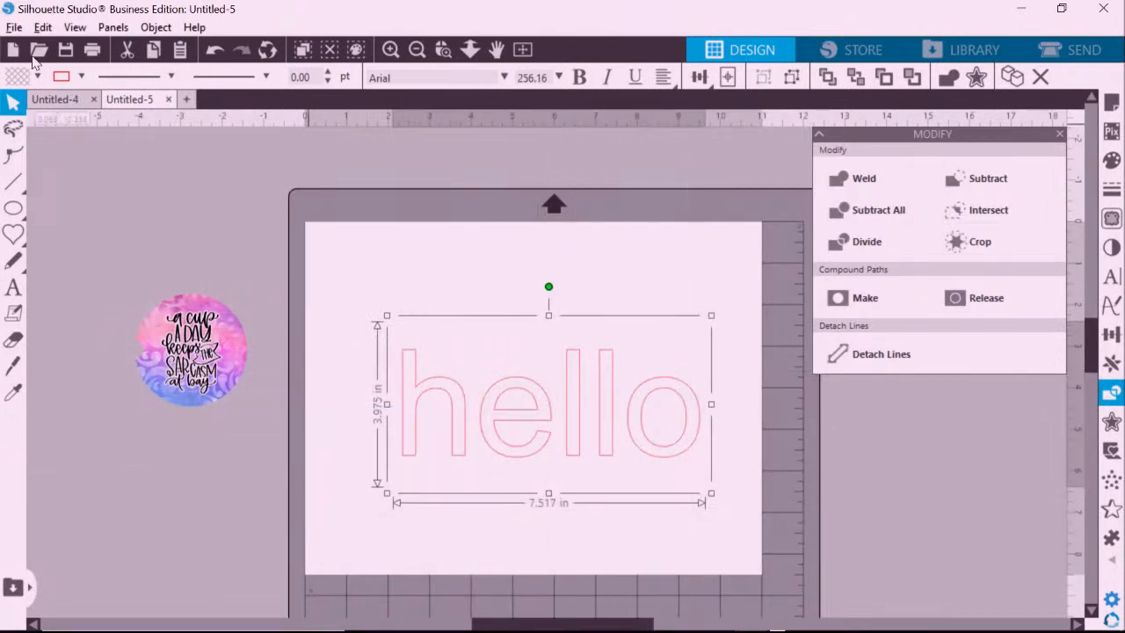
Fill the hello text solid black and bring up its Text Style settings.
{"action": "left_click", "coordinate": [37, 77]}
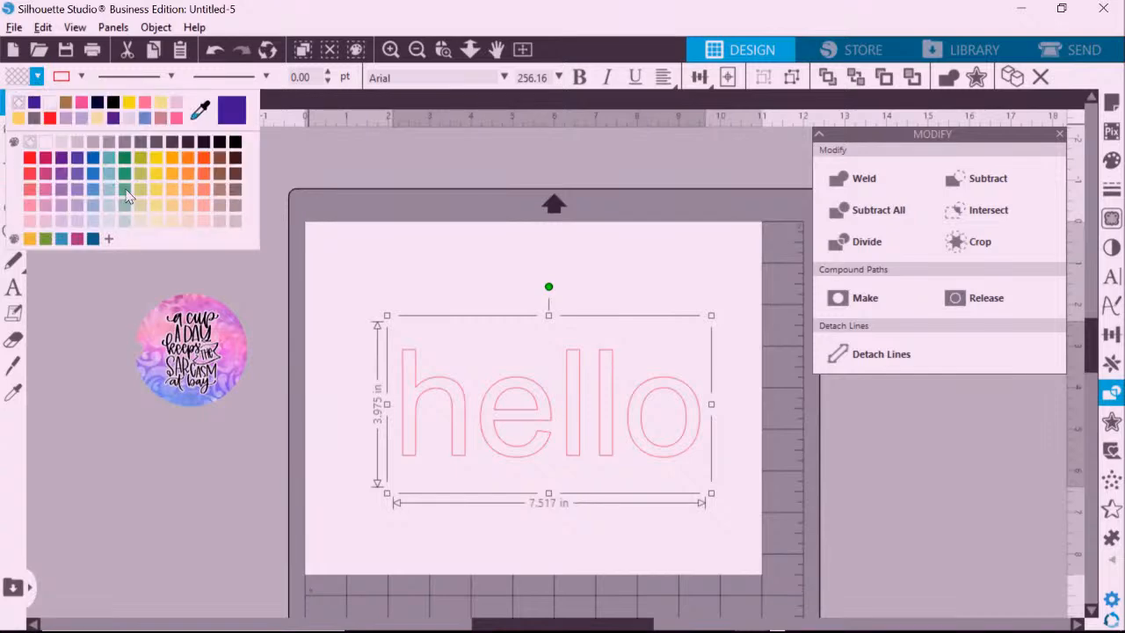
{"action": "left_click", "coordinate": [84, 78]}
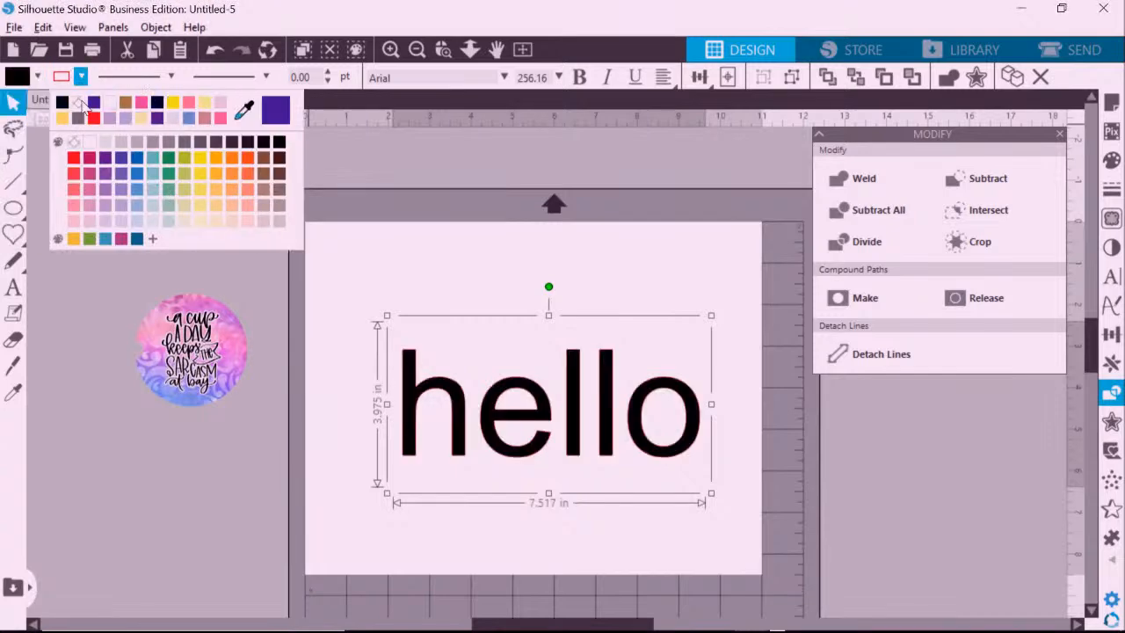
{"action": "left_click", "coordinate": [675, 284]}
{"action": "left_click", "coordinate": [578, 369]}
{"action": "left_click", "coordinate": [1111, 278]}
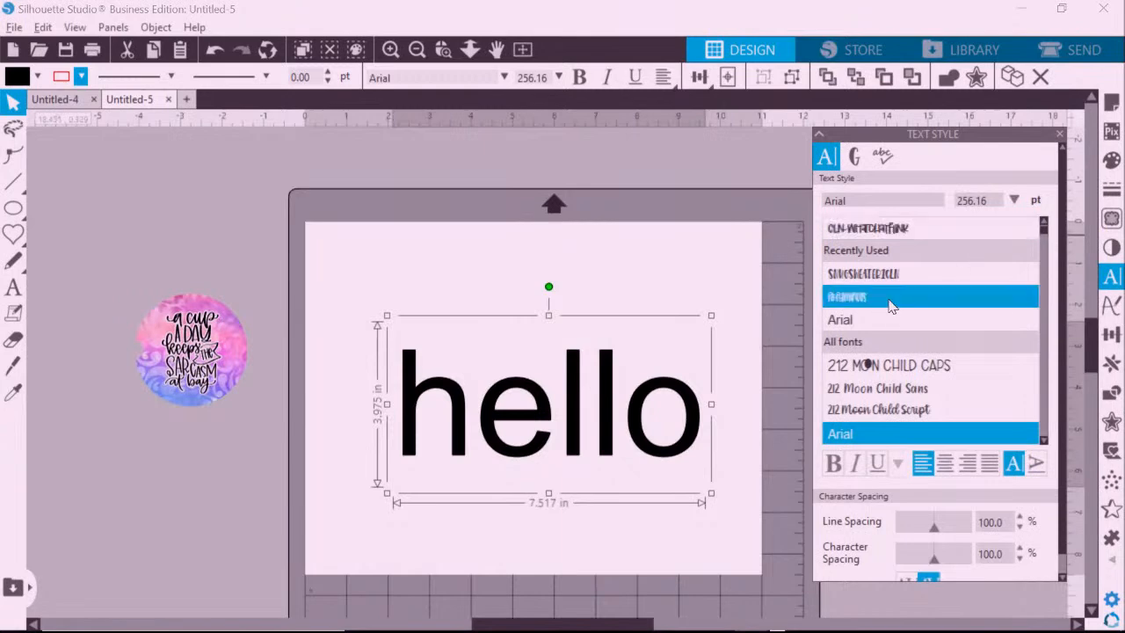
Scroll the font list and apply the belladeya script font to 'hello'.
{"action": "scroll", "coordinate": [1044, 345], "scroll_direction": "down", "scroll_amount": 5}
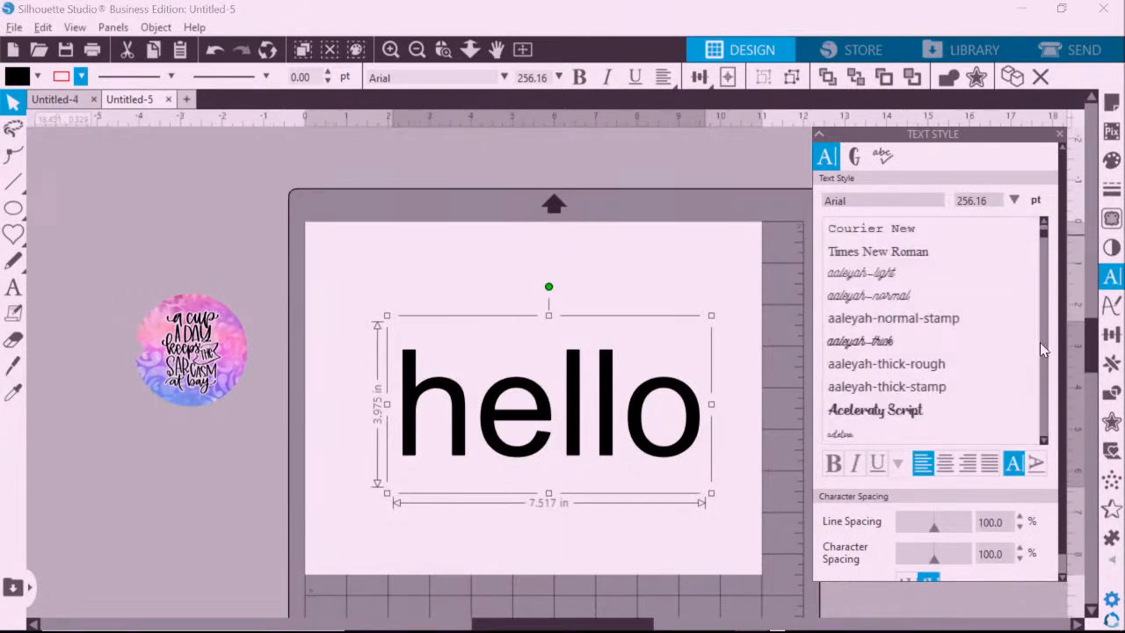
{"action": "scroll", "coordinate": [1040, 349], "scroll_direction": "down", "scroll_amount": 5}
{"action": "scroll", "coordinate": [1040, 349], "scroll_direction": "down", "scroll_amount": 3}
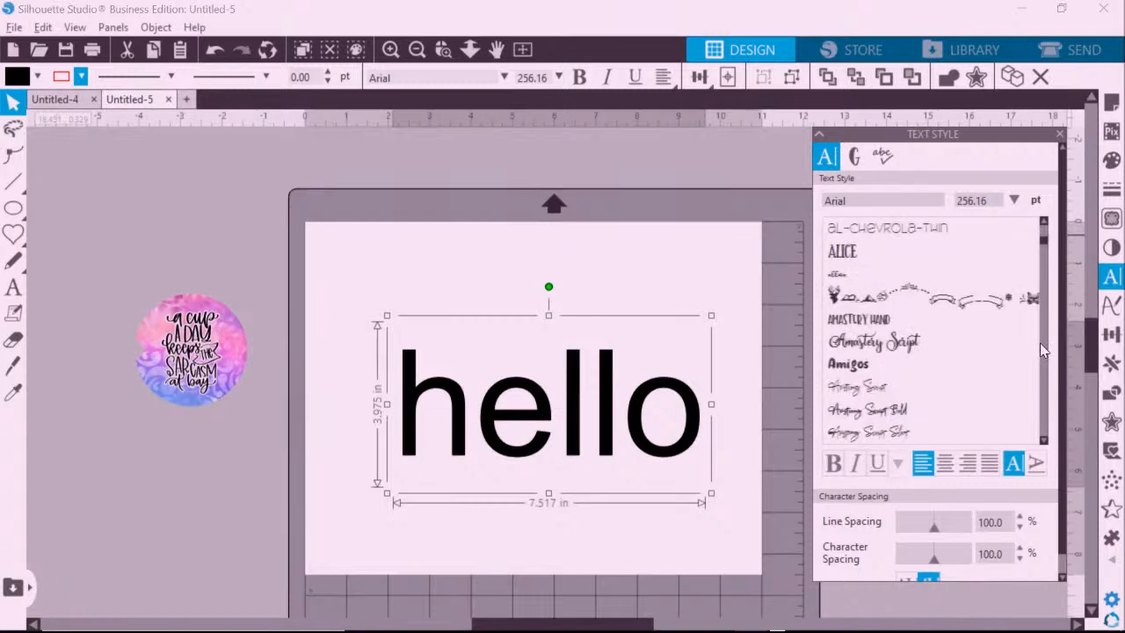
{"action": "scroll", "coordinate": [1041, 349], "scroll_direction": "down", "scroll_amount": 3}
{"action": "scroll", "coordinate": [1040, 344], "scroll_direction": "down", "scroll_amount": 3}
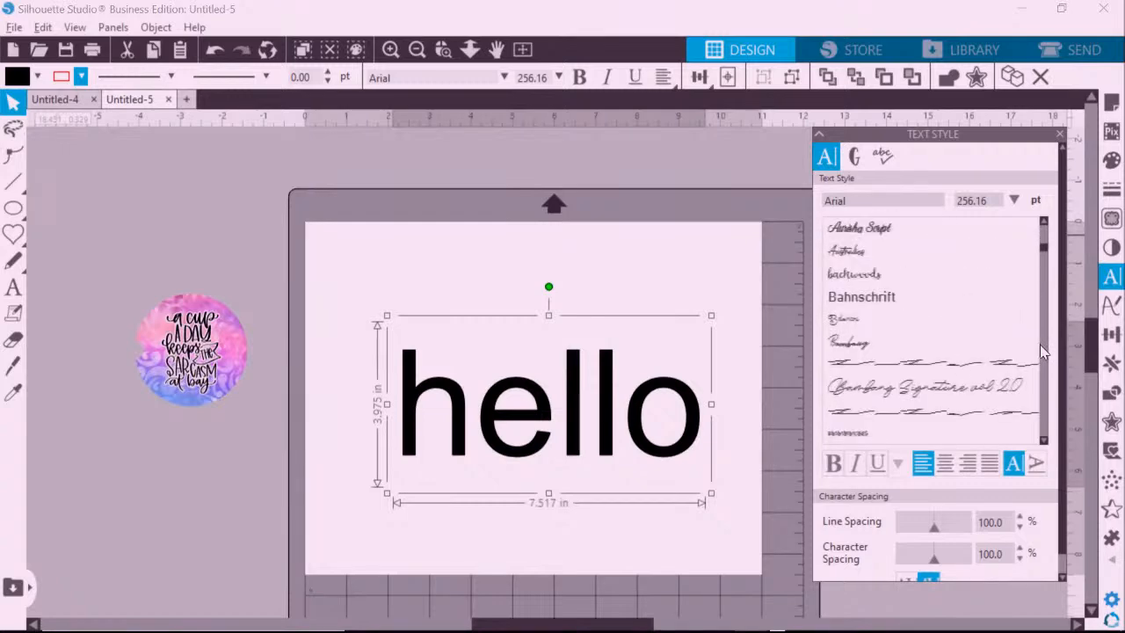
{"action": "scroll", "coordinate": [1040, 350], "scroll_direction": "down", "scroll_amount": 3}
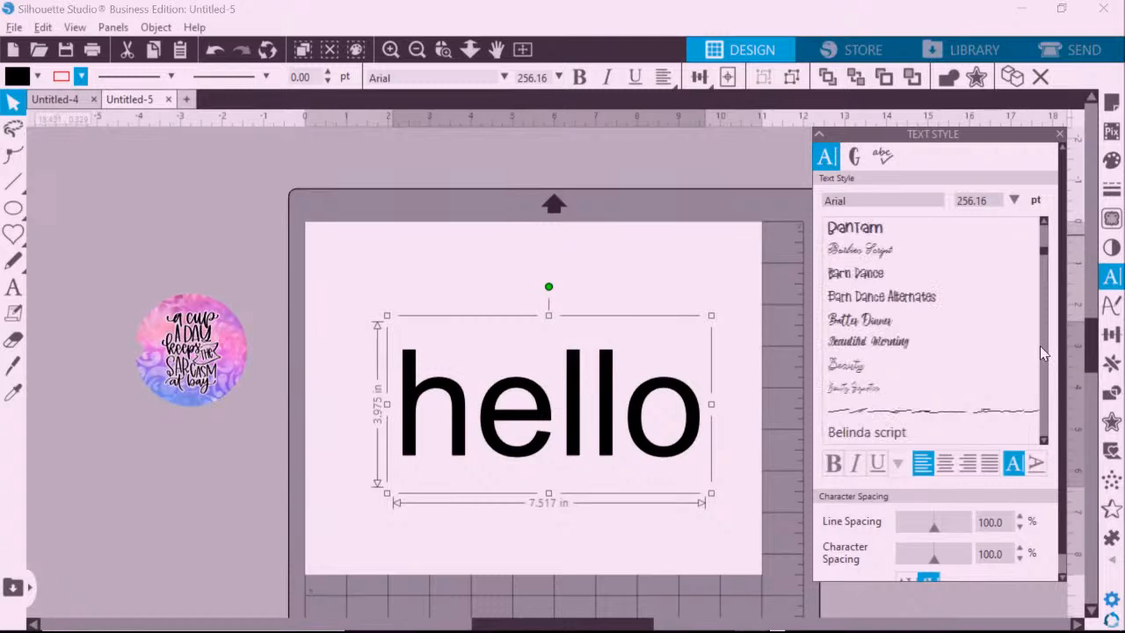
{"action": "scroll", "coordinate": [1039, 346], "scroll_direction": "down", "scroll_amount": 3}
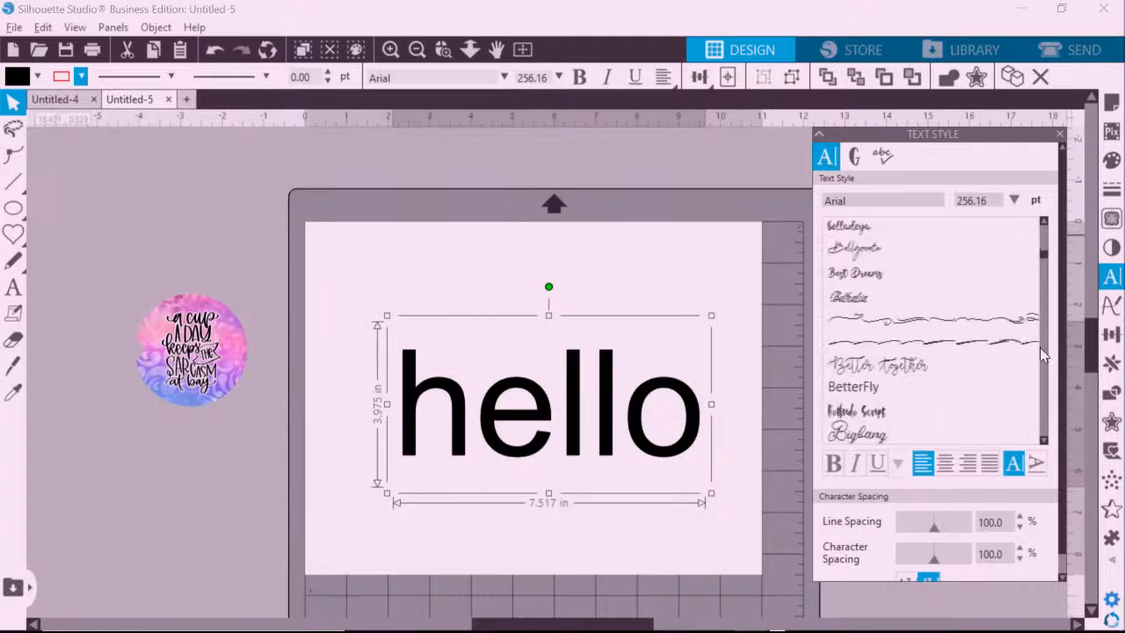
{"action": "left_click", "coordinate": [861, 227]}
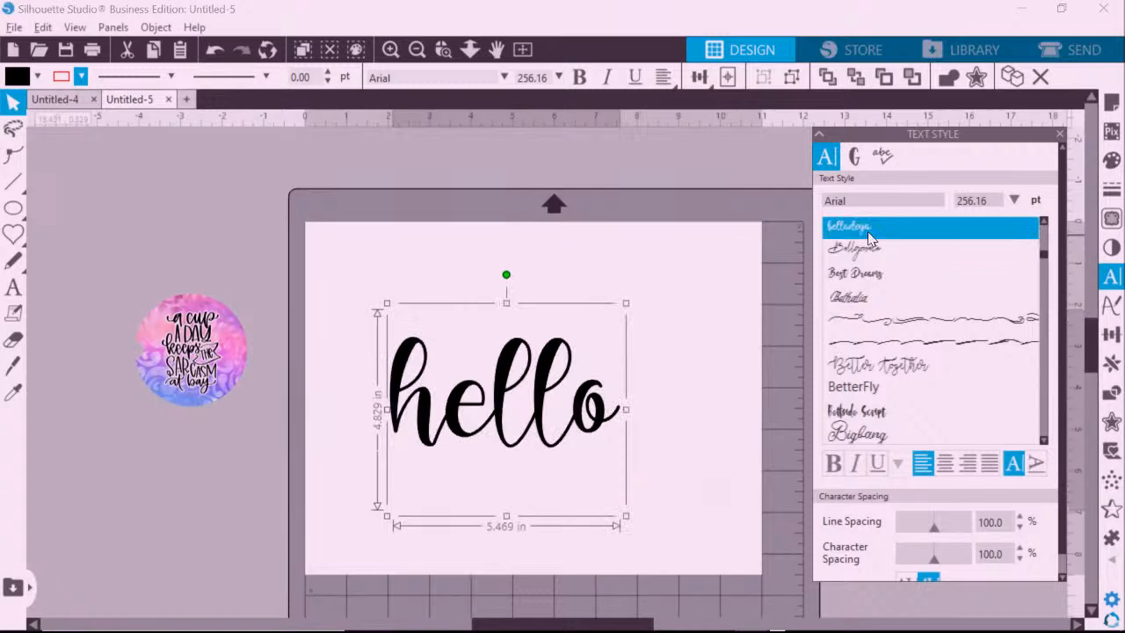
Swap the plain h in 'hello' for belladeya's long-tailed swash h glyph and nudge the word up-left.
{"action": "left_click", "coordinate": [853, 158]}
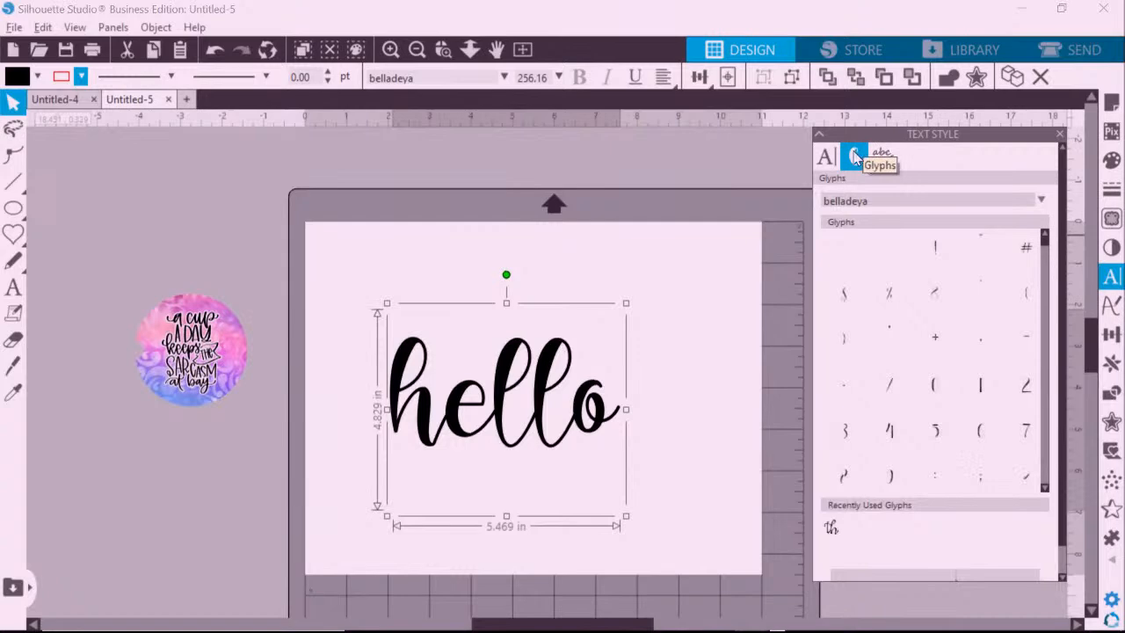
{"action": "left_click_drag", "start_coordinate": [1045, 249], "coordinate": [1043, 406]}
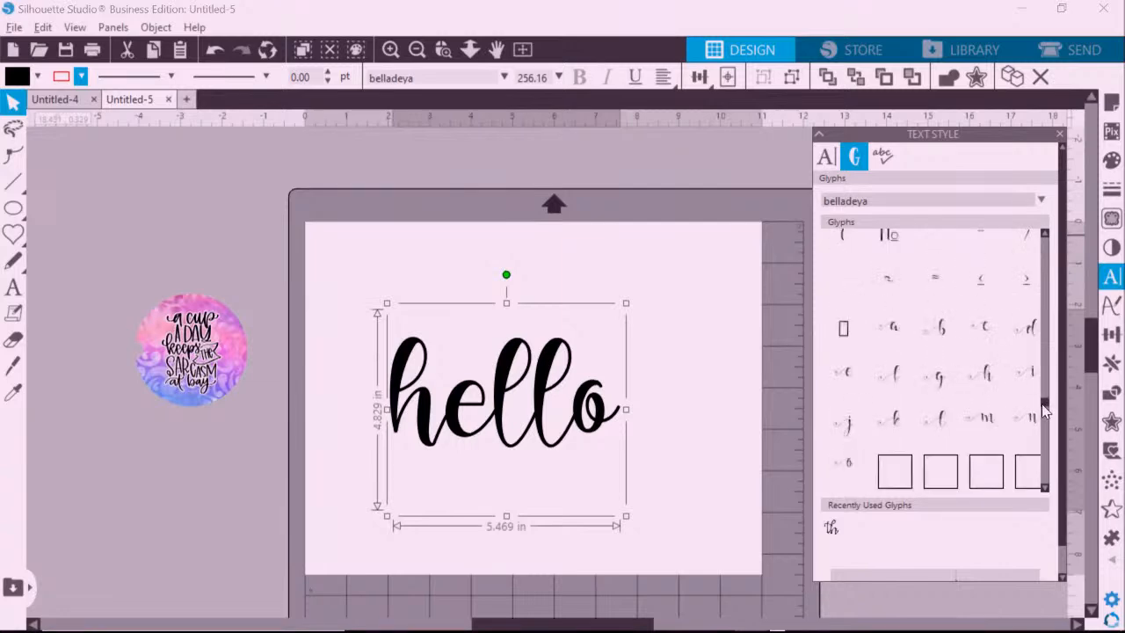
{"action": "double_click", "coordinate": [424, 412]}
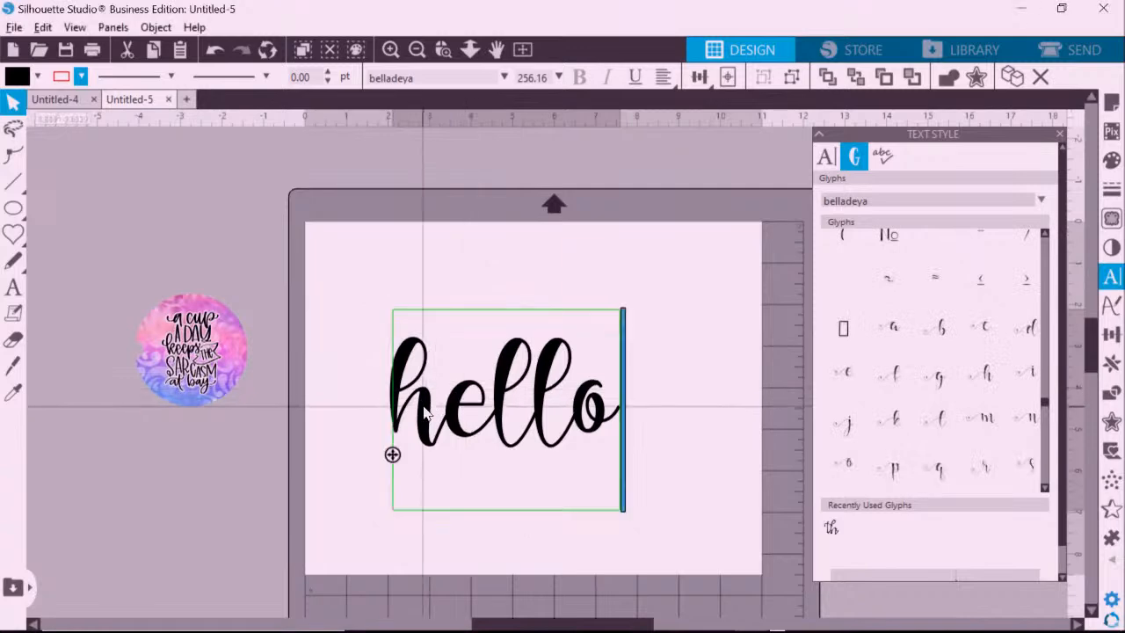
{"action": "left_click", "coordinate": [425, 412]}
{"action": "key", "text": "BackSpace"}
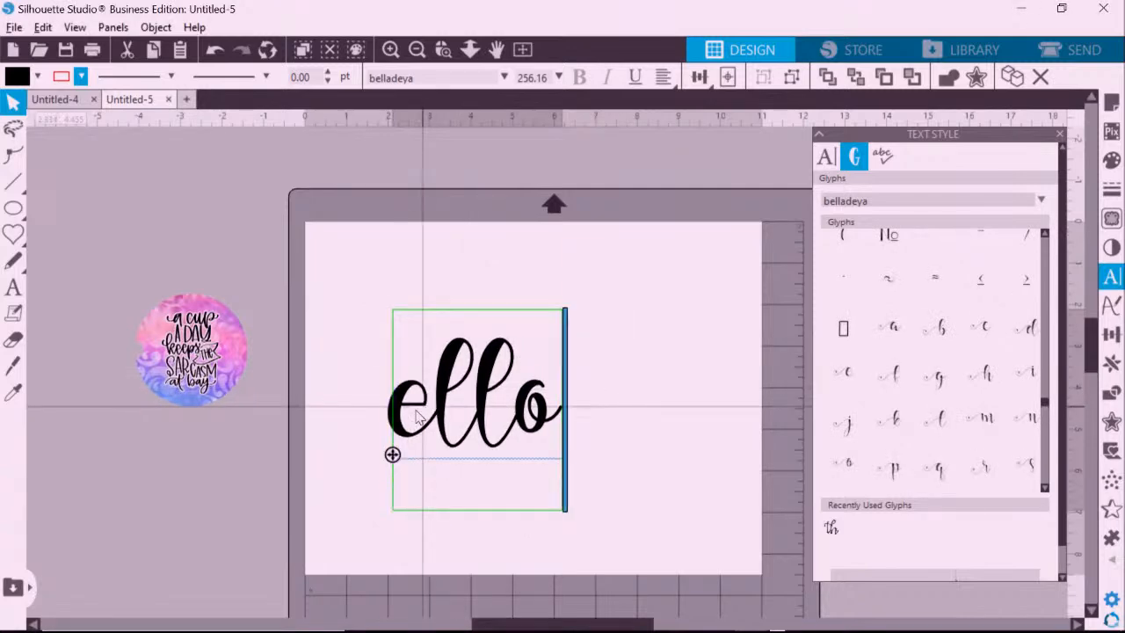
{"action": "mouse_move", "coordinate": [988, 378]}
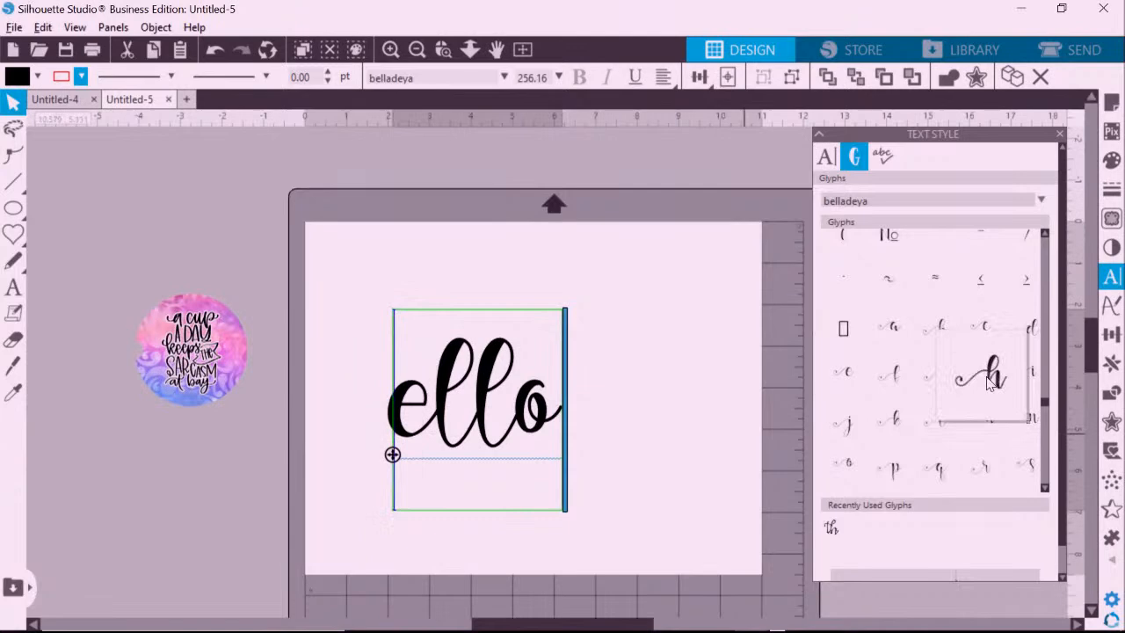
{"action": "double_click", "coordinate": [988, 378]}
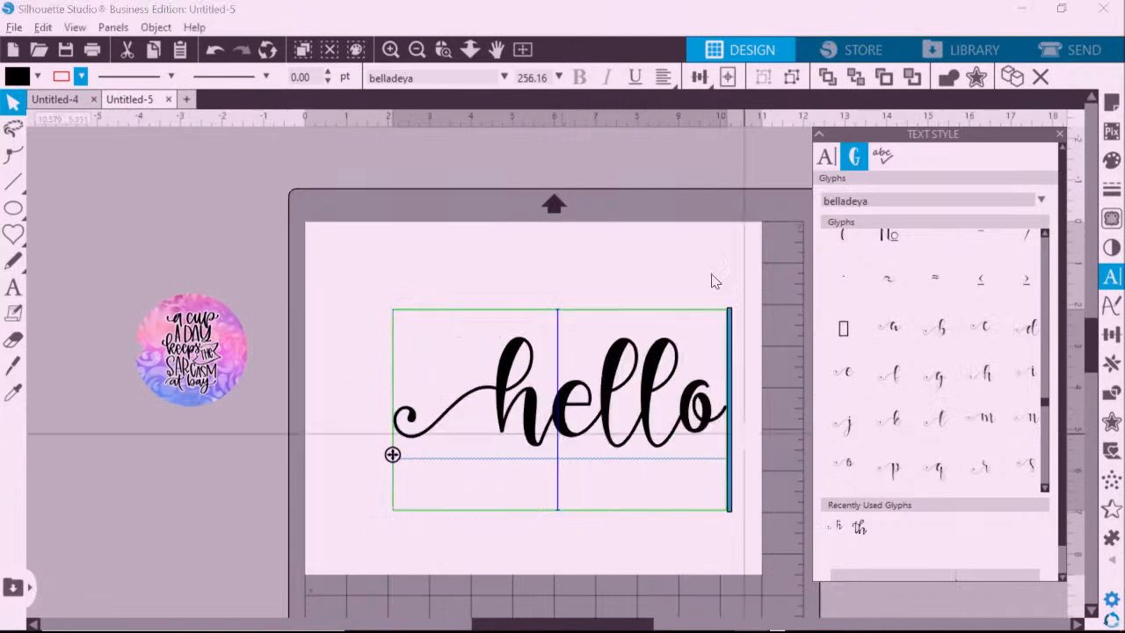
{"action": "key", "text": "Escape"}
{"action": "left_click_drag", "start_coordinate": [646, 402], "coordinate": [594, 364]}
{"action": "key", "text": "Escape"}
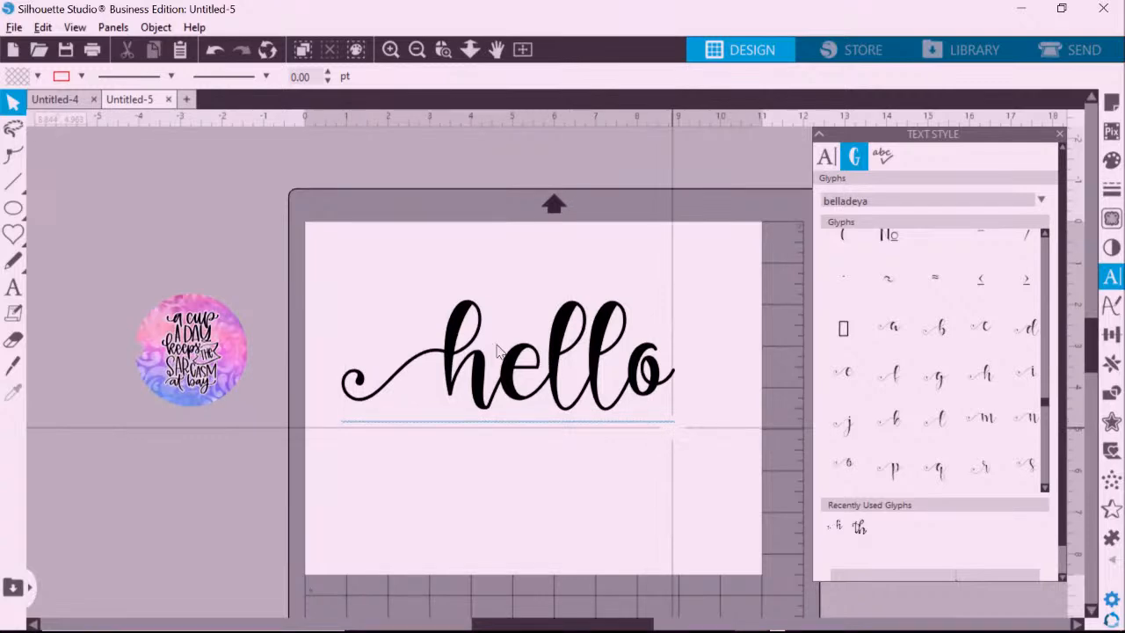
Weld the belladeya 'hello' letters into one 8.038 × 4.829 in shape and reselect it.
{"action": "left_click", "coordinate": [449, 351]}
{"action": "right_click", "coordinate": [449, 351]}
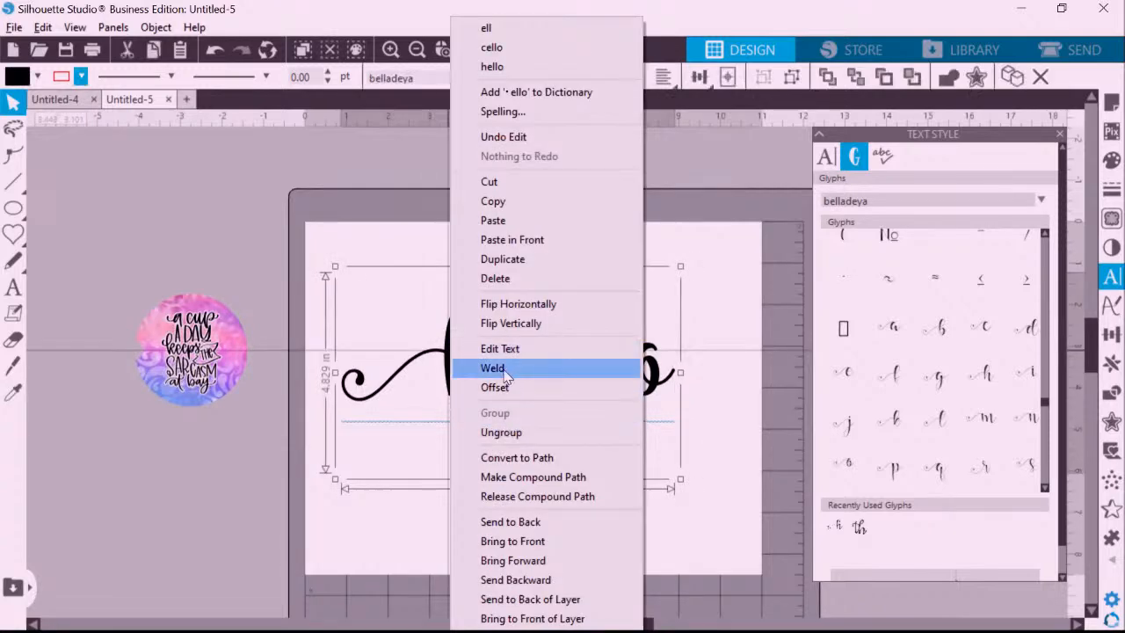
{"action": "left_click", "coordinate": [508, 372]}
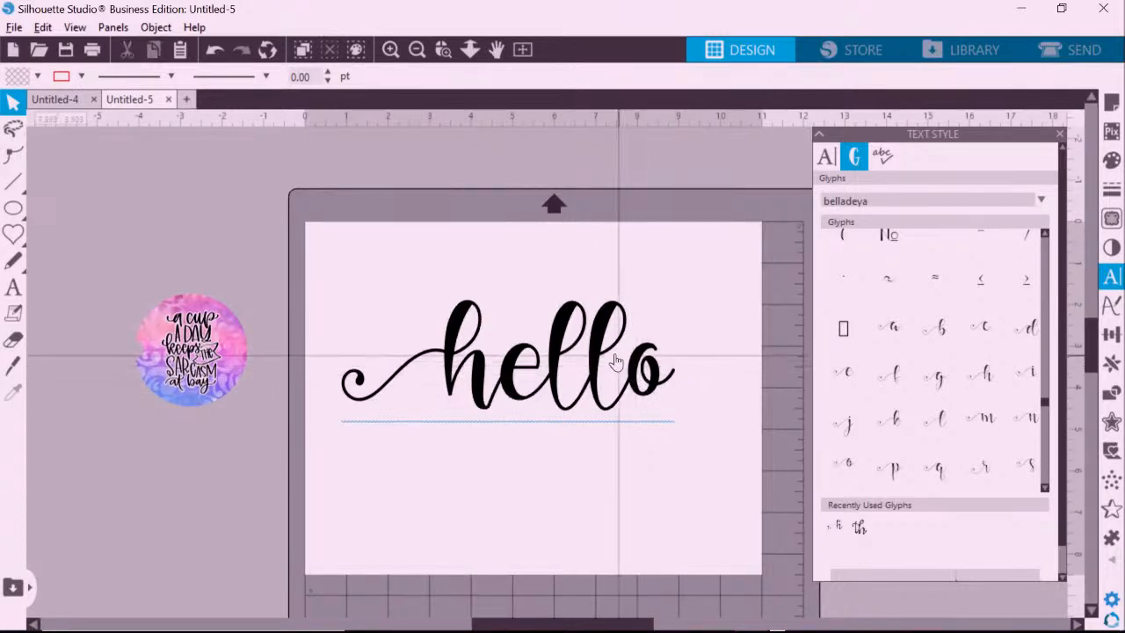
{"action": "left_click", "coordinate": [622, 344]}
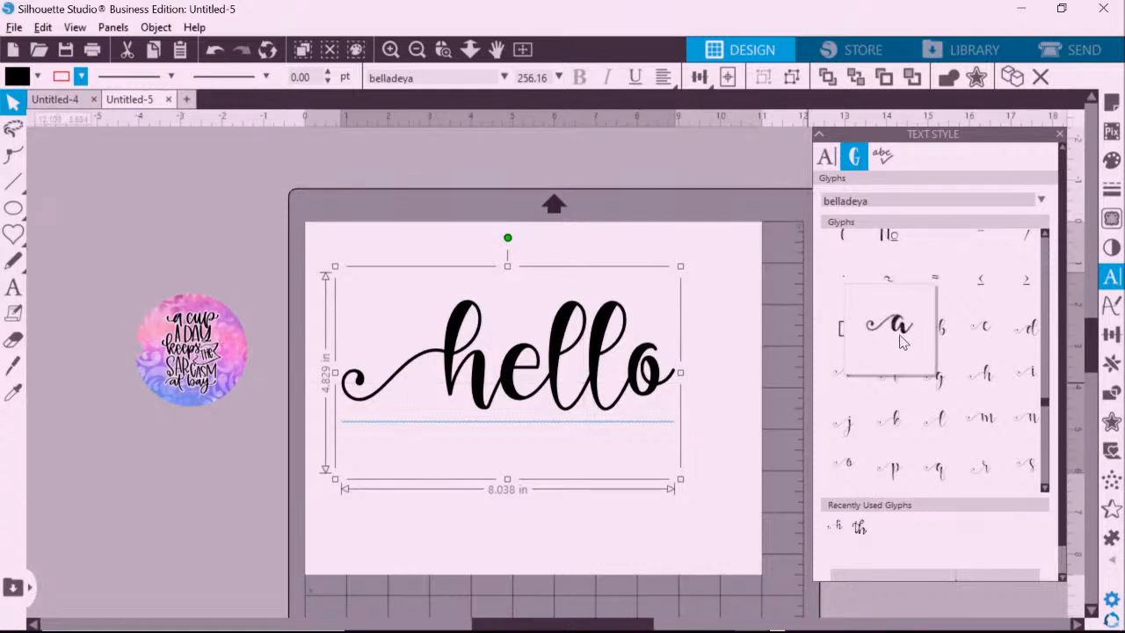
{"action": "mouse_move", "coordinate": [890, 291]}
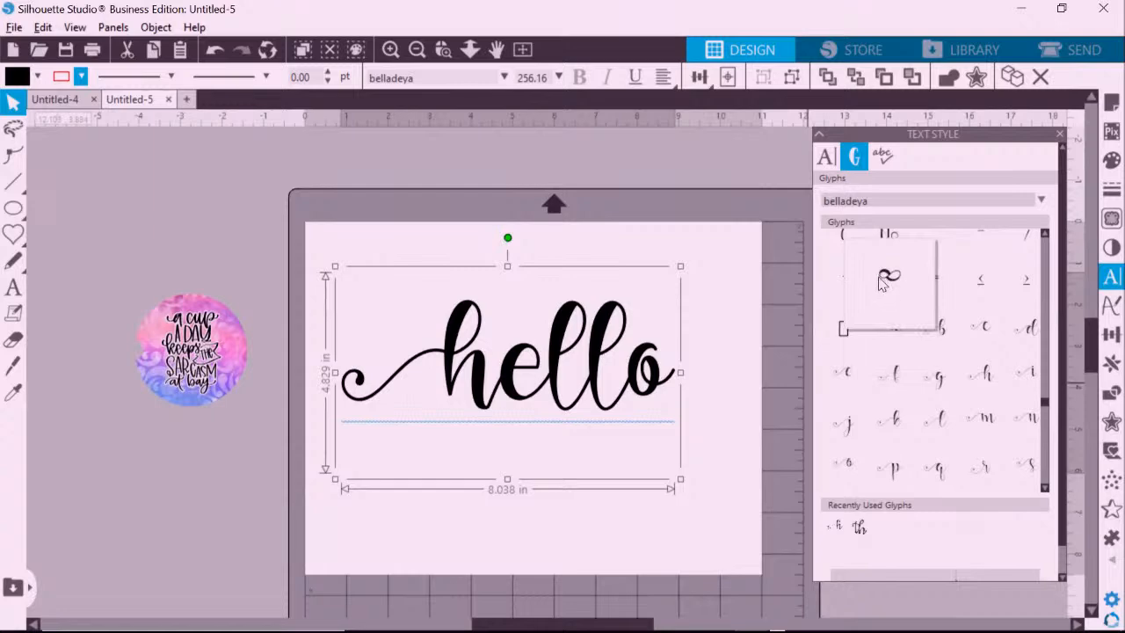
{"action": "mouse_move", "coordinate": [891, 318]}
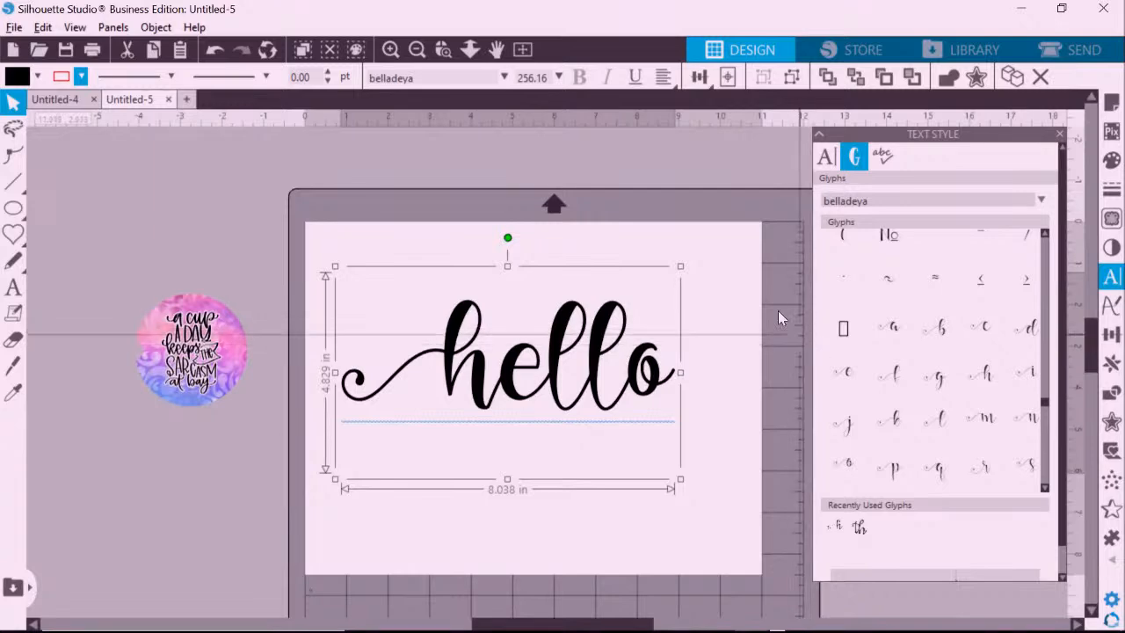
Move 'hello' off the mat to the left and show the Conical Warp options.
{"action": "left_click", "coordinate": [746, 226]}
{"action": "left_click_drag", "start_coordinate": [602, 345], "coordinate": [86, 472]}
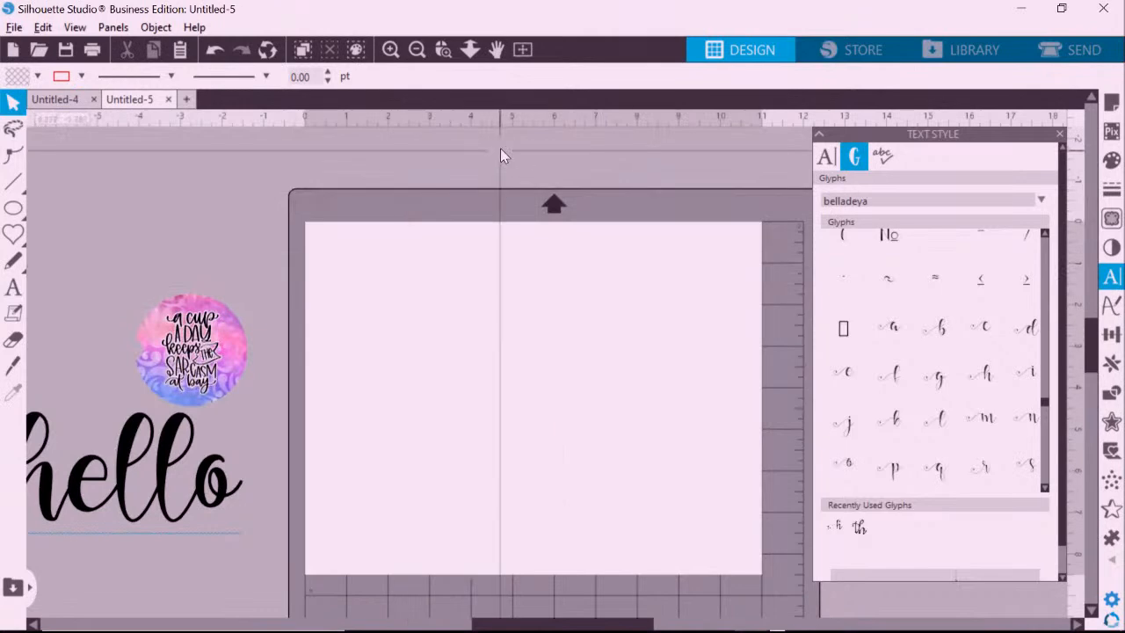
{"action": "left_click", "coordinate": [1112, 562]}
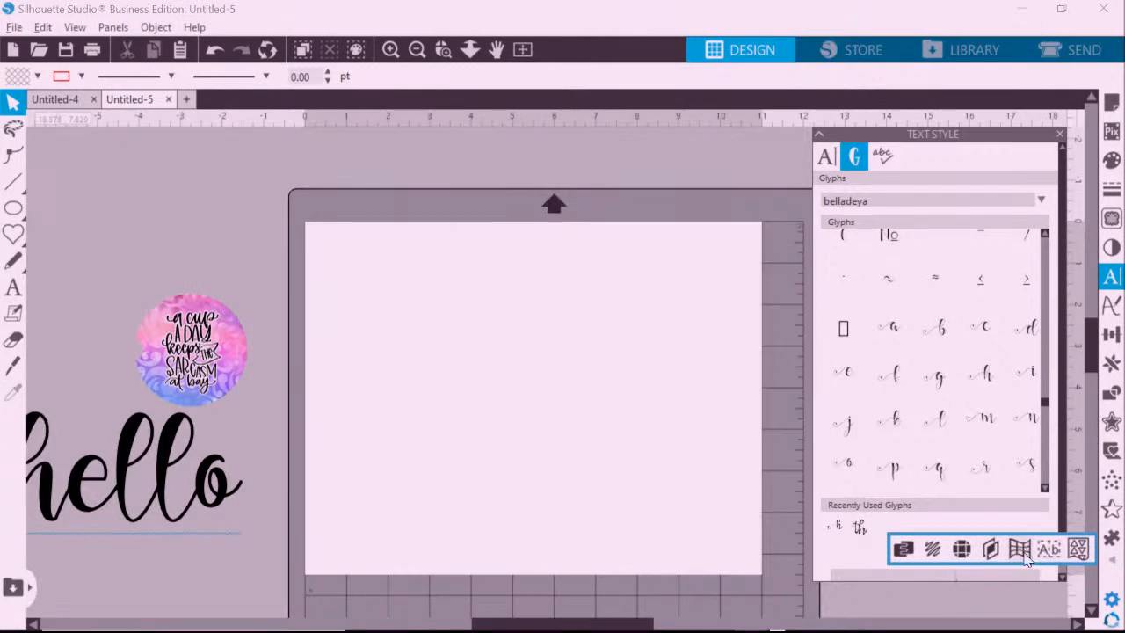
{"action": "left_click", "coordinate": [1020, 552]}
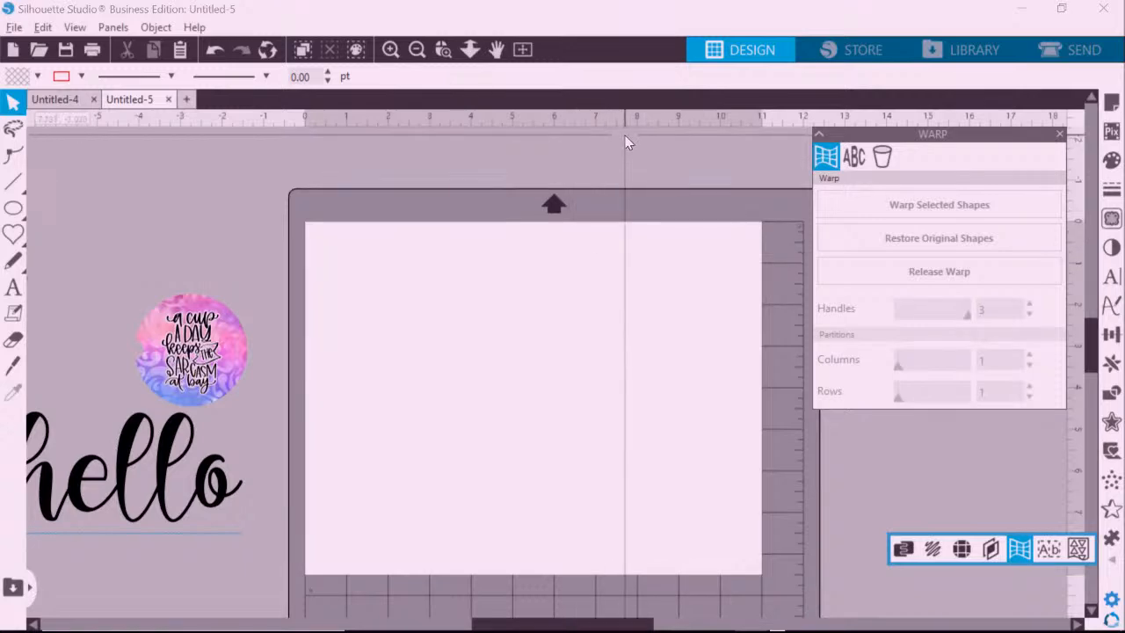
{"action": "left_click", "coordinate": [889, 156]}
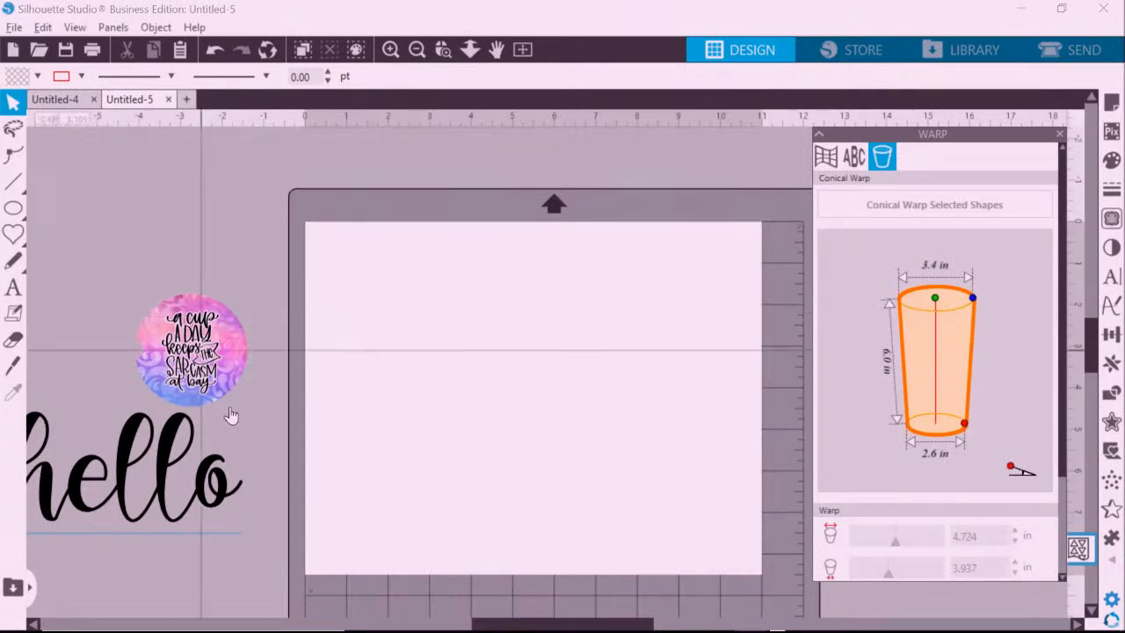
Move 'hello' back to the mat centre, weld it, and apply a conical warp.
{"action": "left_click_drag", "start_coordinate": [151, 459], "coordinate": [613, 367]}
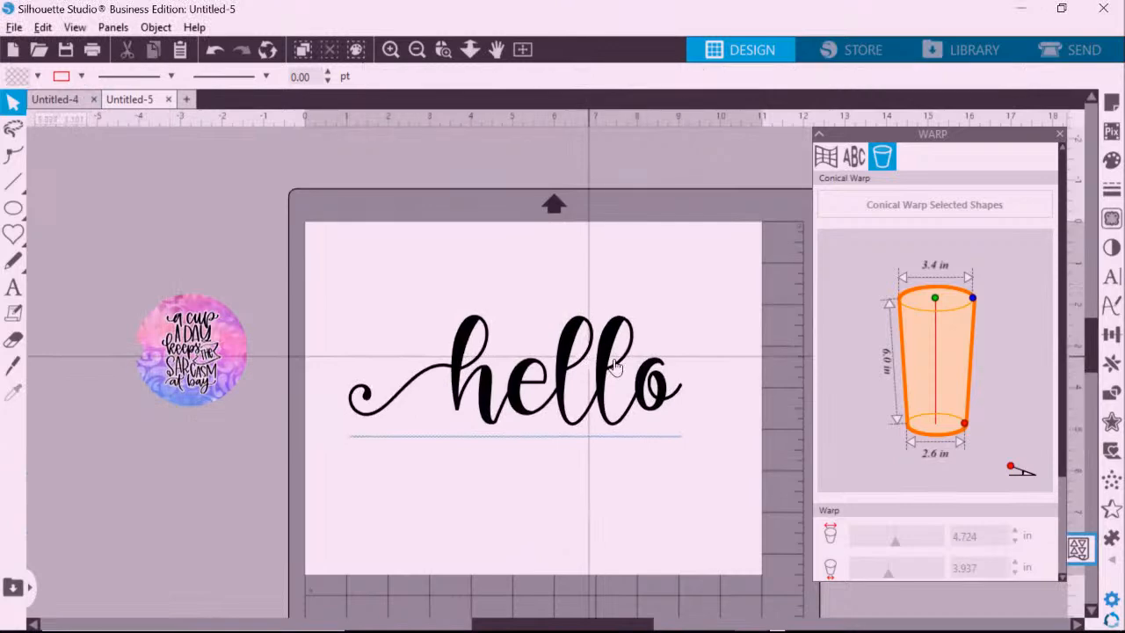
{"action": "right_click", "coordinate": [615, 369]}
{"action": "left_click", "coordinate": [634, 367]}
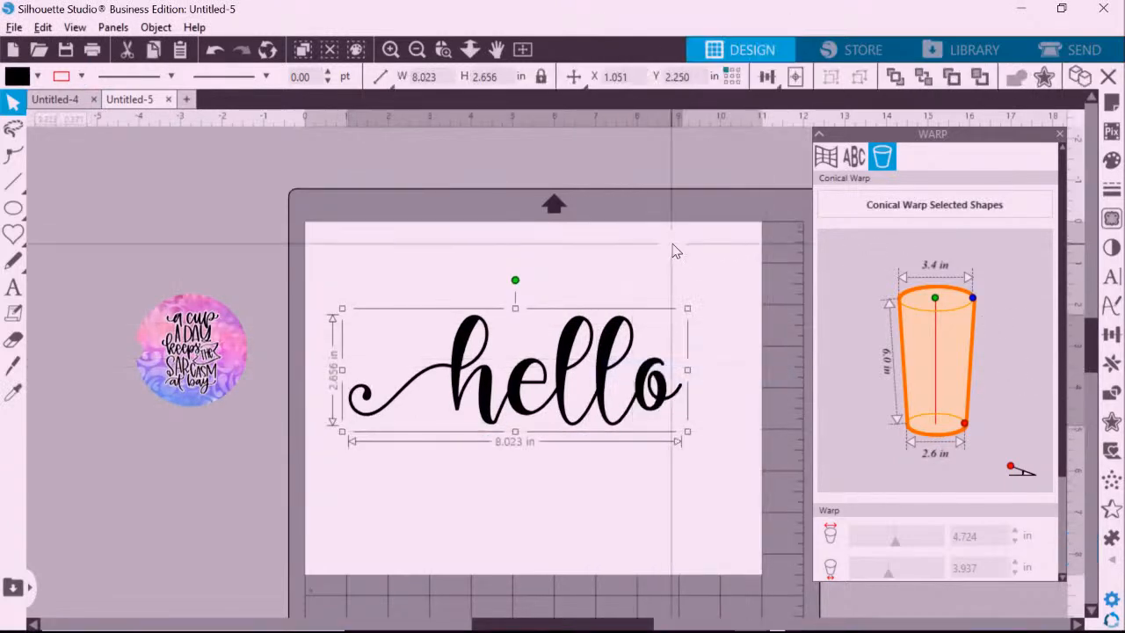
{"action": "left_click", "coordinate": [675, 251]}
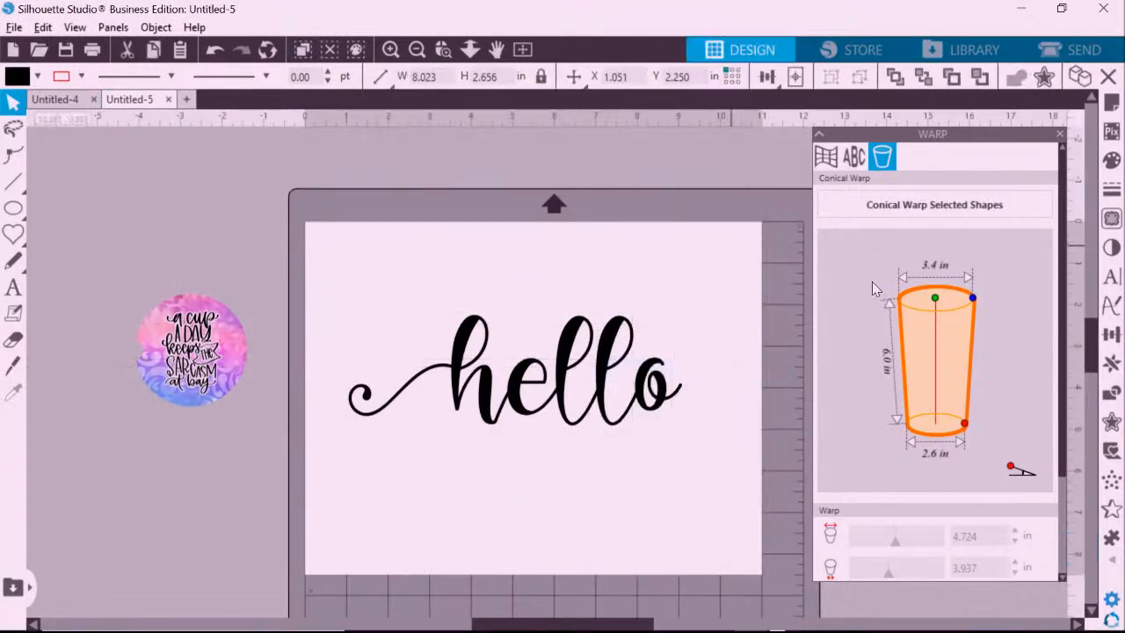
{"action": "left_click", "coordinate": [683, 389]}
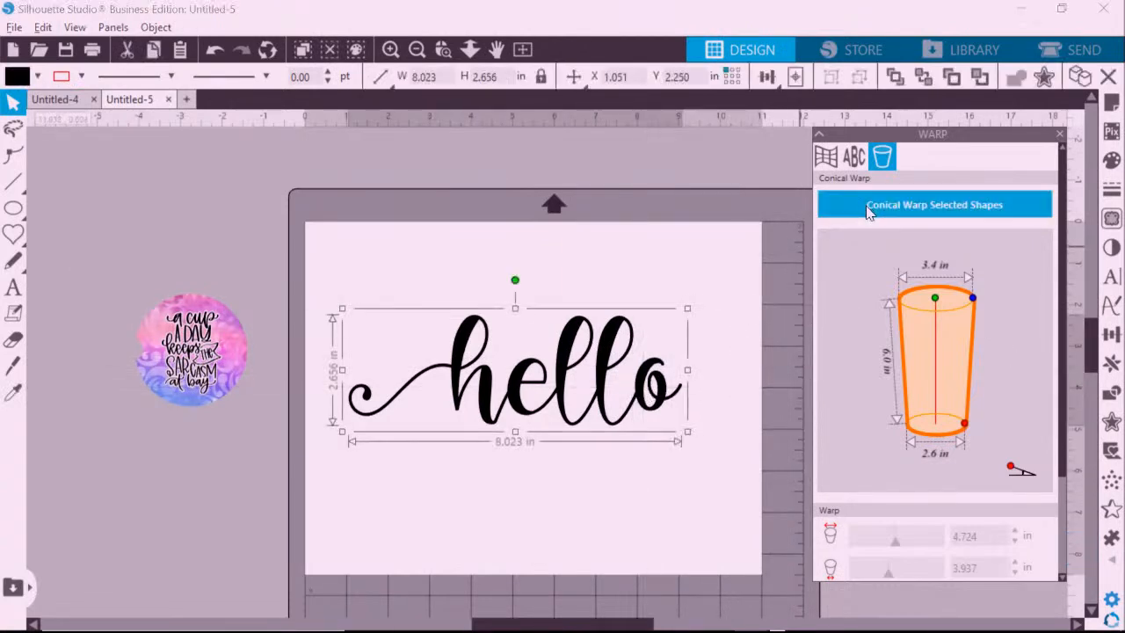
{"action": "left_click", "coordinate": [867, 211]}
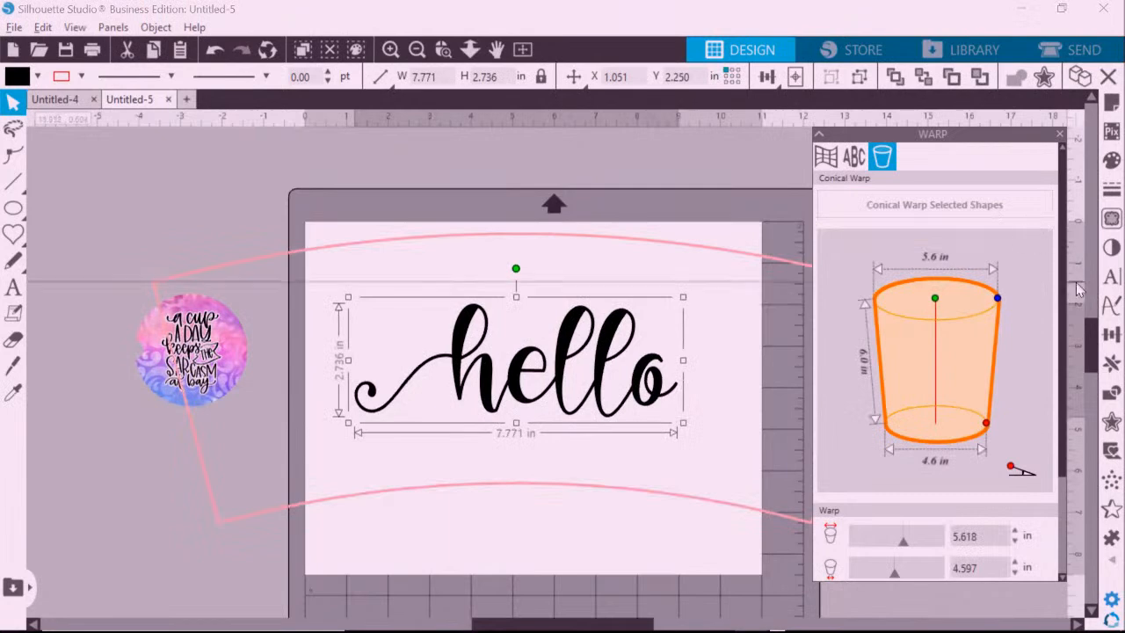
{"action": "left_click_drag", "start_coordinate": [1063, 303], "coordinate": [1079, 448]}
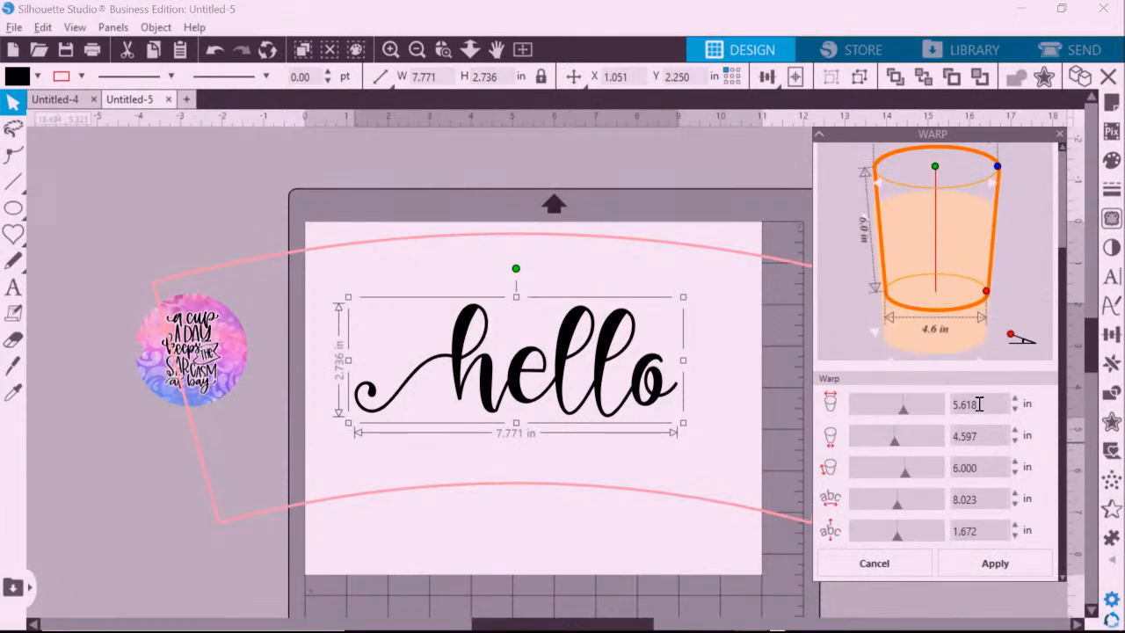
Set the warp template to 3 in top, 2.5 in bottom and 7 in height.
{"action": "double_click", "coordinate": [978, 403]}
{"action": "type", "text": "3"}
{"action": "key", "text": "Return"}
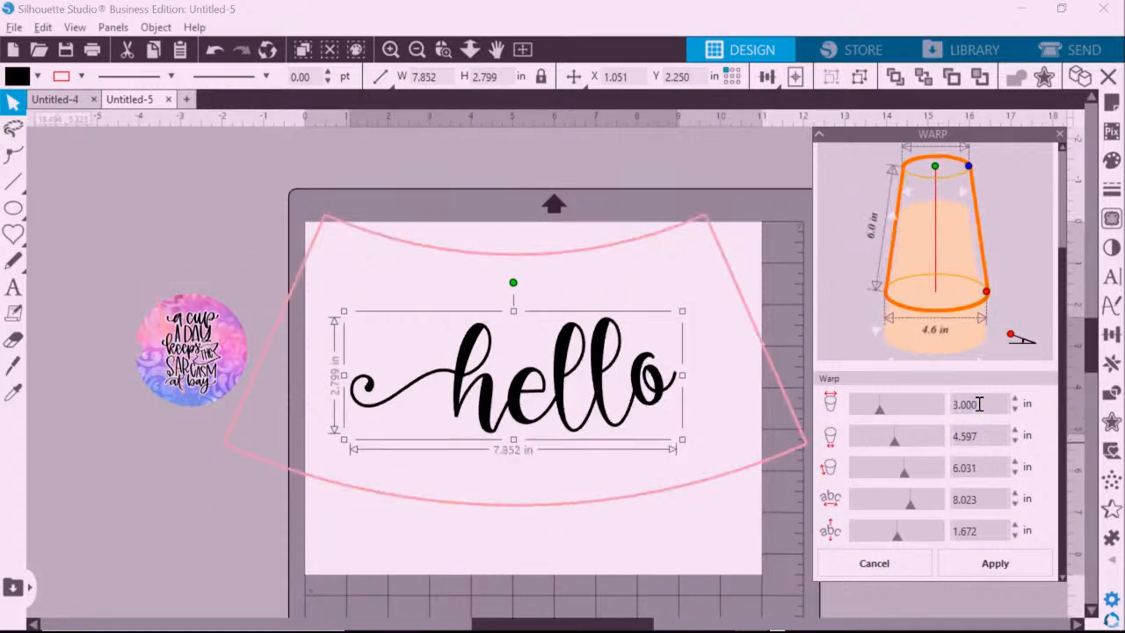
{"action": "double_click", "coordinate": [985, 434]}
{"action": "type", "text": "2.5"}
{"action": "key", "text": "Return"}
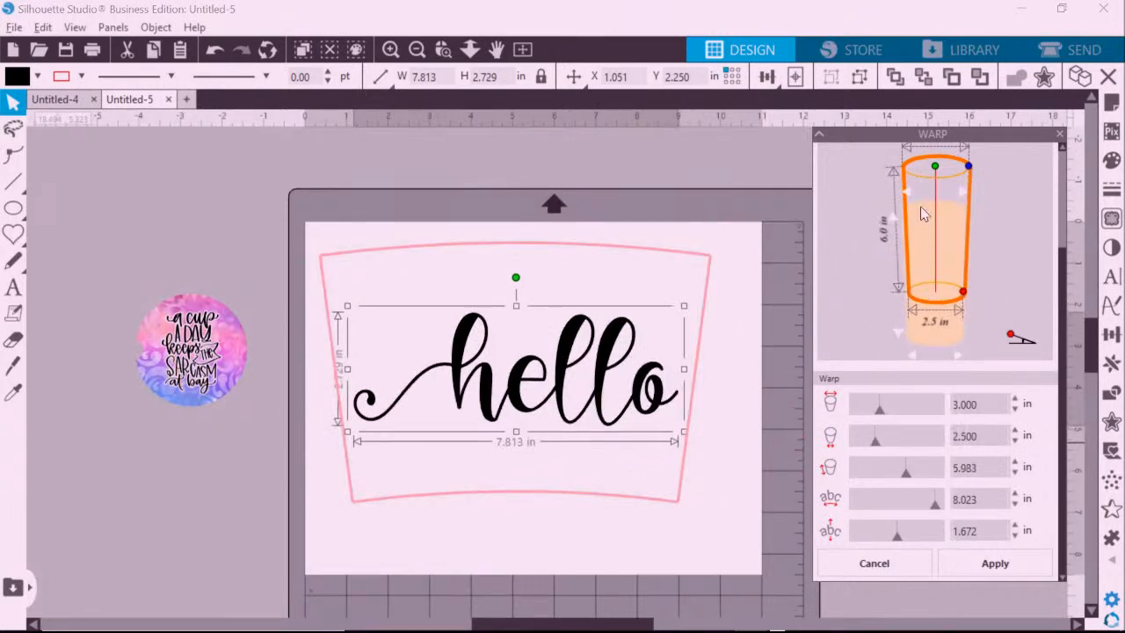
{"action": "double_click", "coordinate": [975, 467]}
{"action": "type", "text": "7"}
{"action": "key", "text": "Return"}
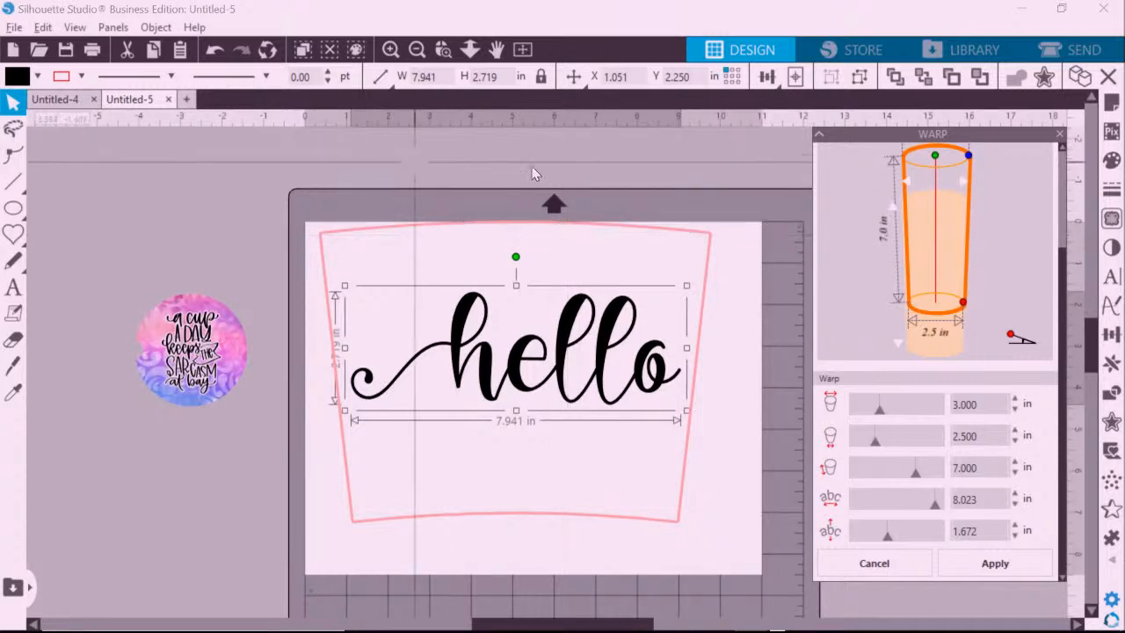
Preview the warped hello outline, then delete the text and close the Warp panel.
{"action": "left_click", "coordinate": [716, 194]}
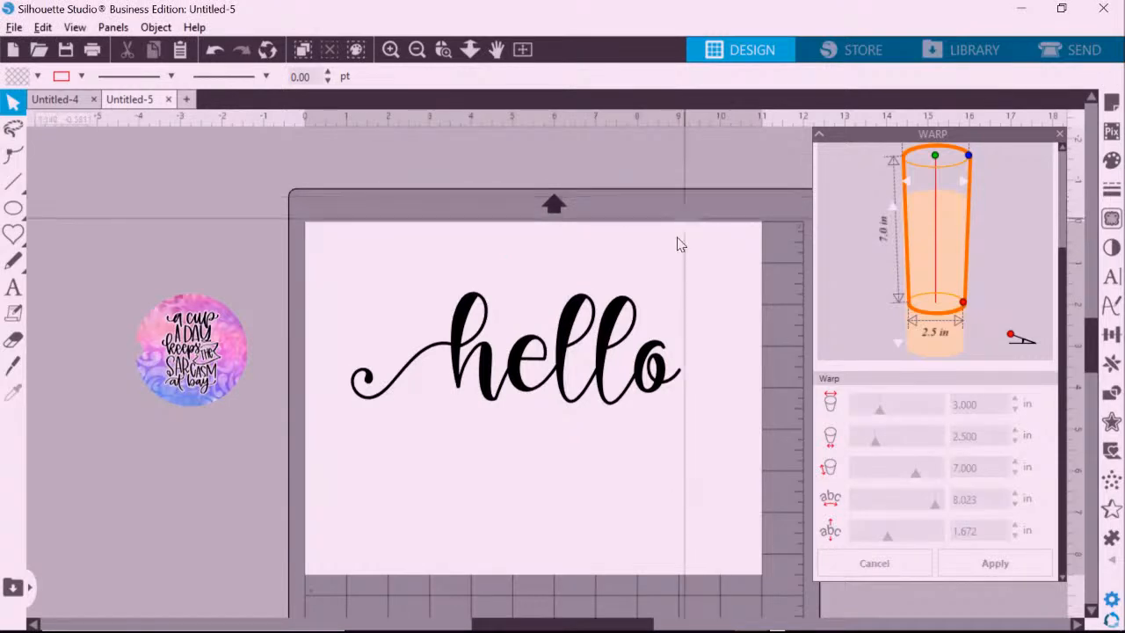
{"action": "left_click", "coordinate": [594, 332]}
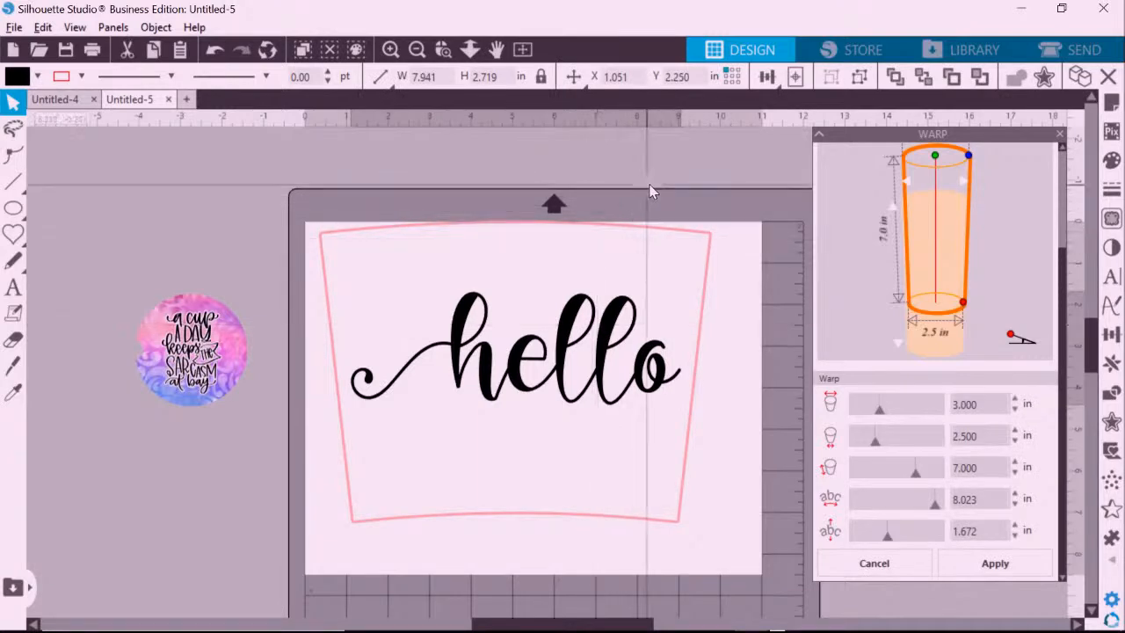
{"action": "left_click", "coordinate": [650, 188]}
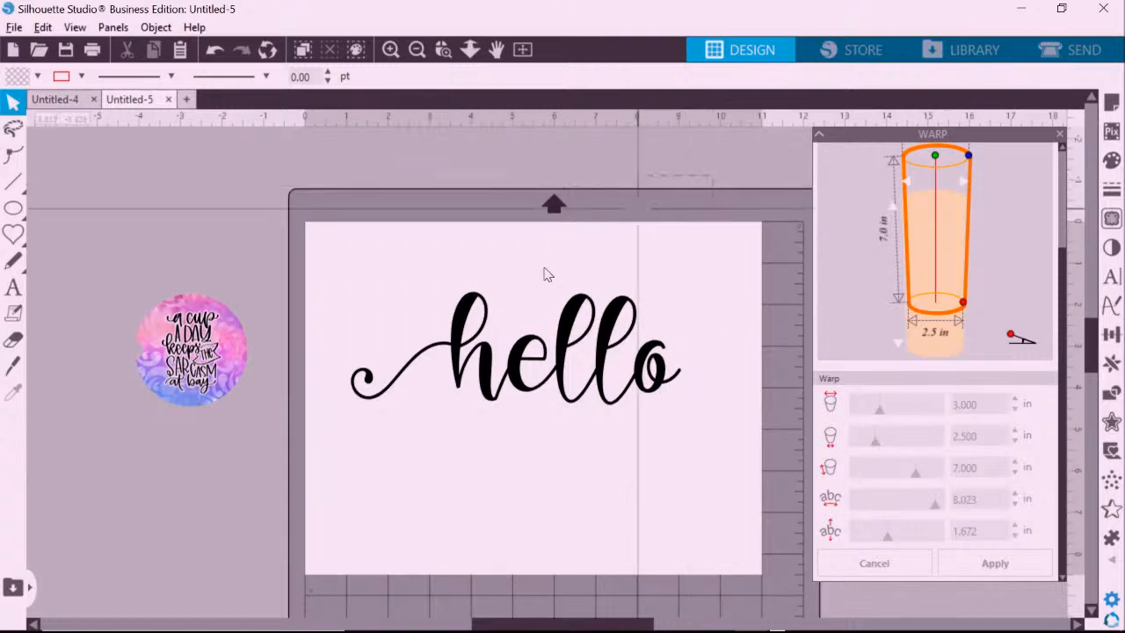
{"action": "left_click", "coordinate": [505, 367]}
{"action": "key", "text": "Delete"}
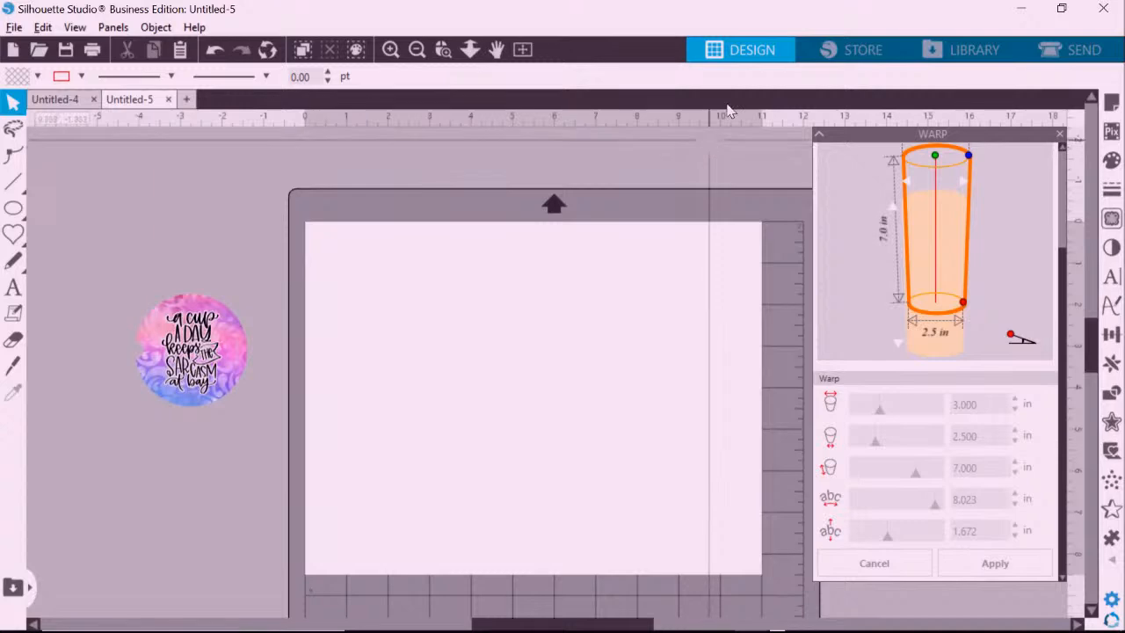
{"action": "left_click", "coordinate": [1059, 135]}
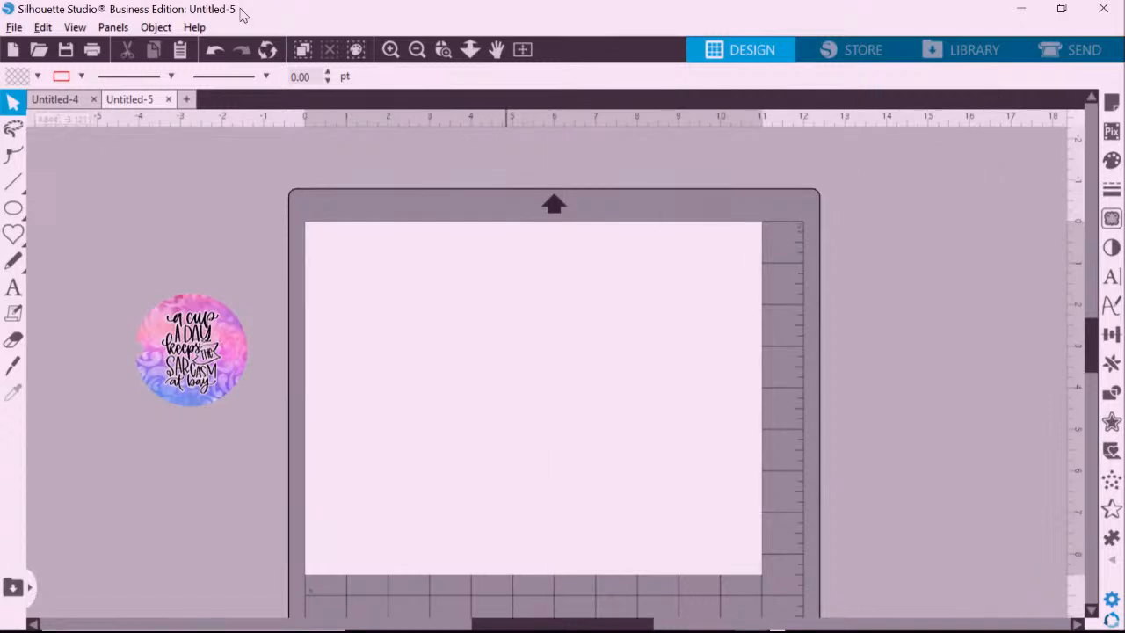
In Page Setup, set the cutting machine to None so the mat is removed.
{"action": "left_click", "coordinate": [1109, 104]}
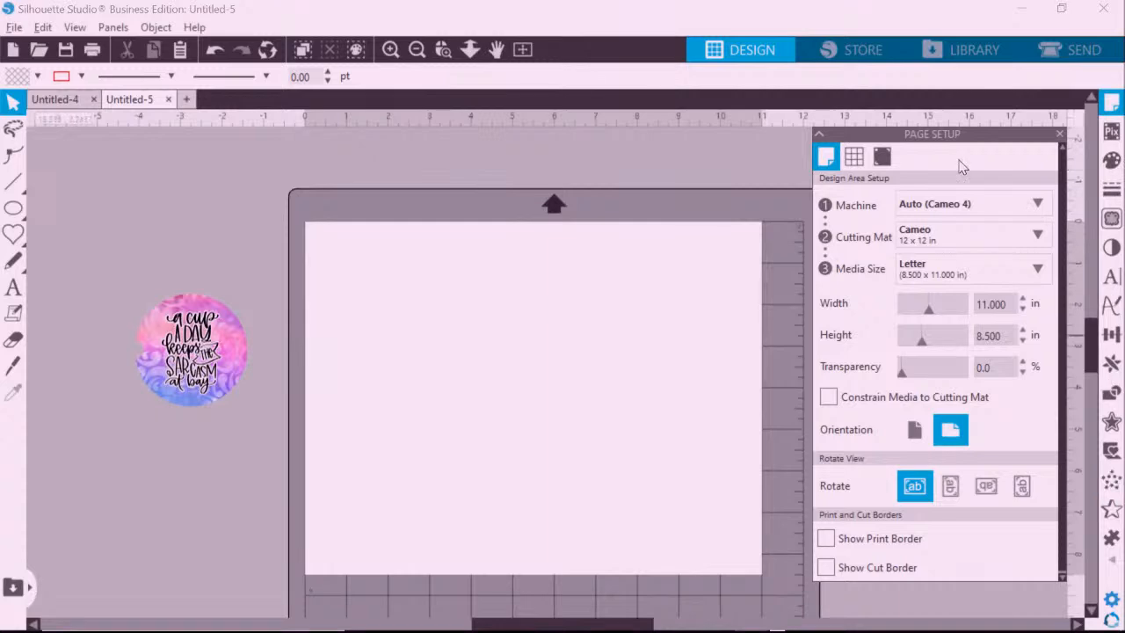
{"action": "left_click", "coordinate": [114, 27]}
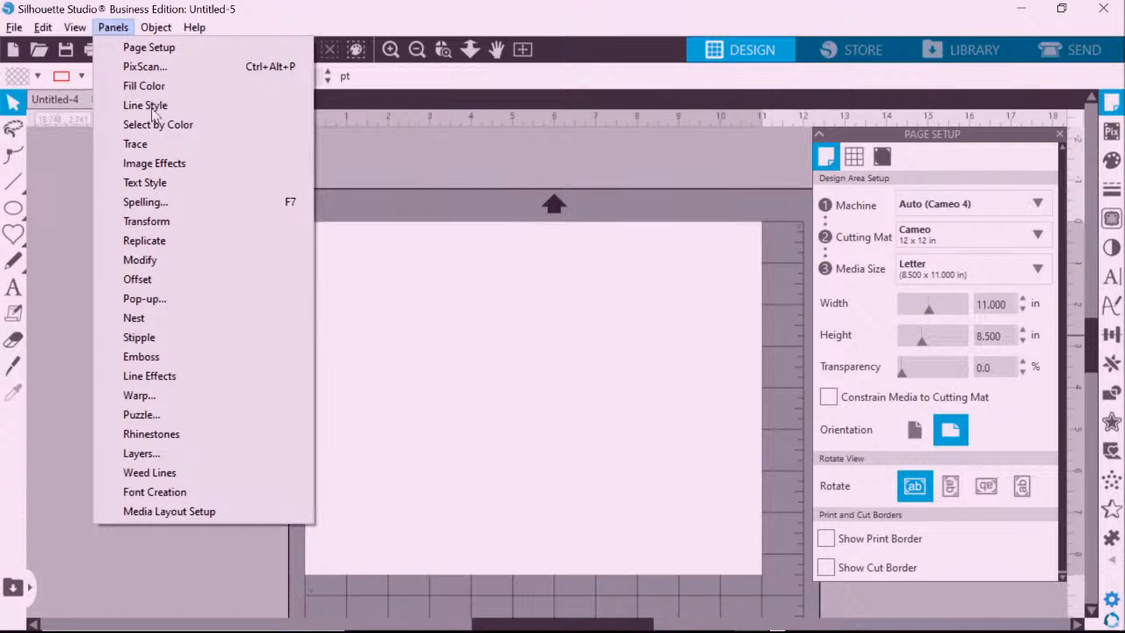
{"action": "left_click", "coordinate": [580, 281]}
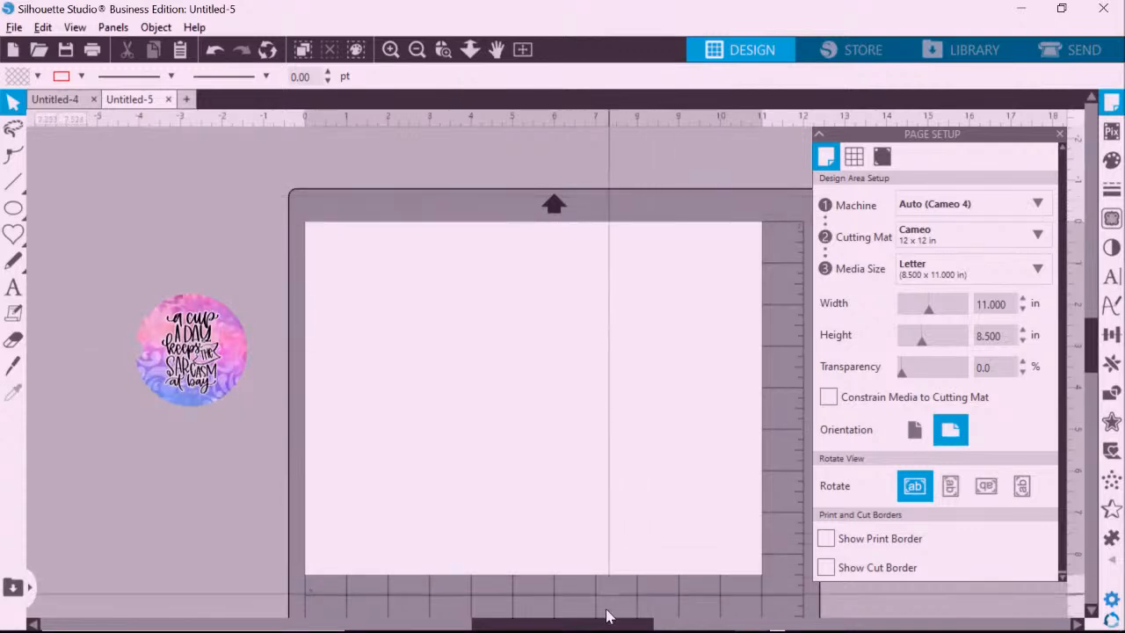
{"action": "left_click_drag", "start_coordinate": [604, 625], "coordinate": [622, 625]}
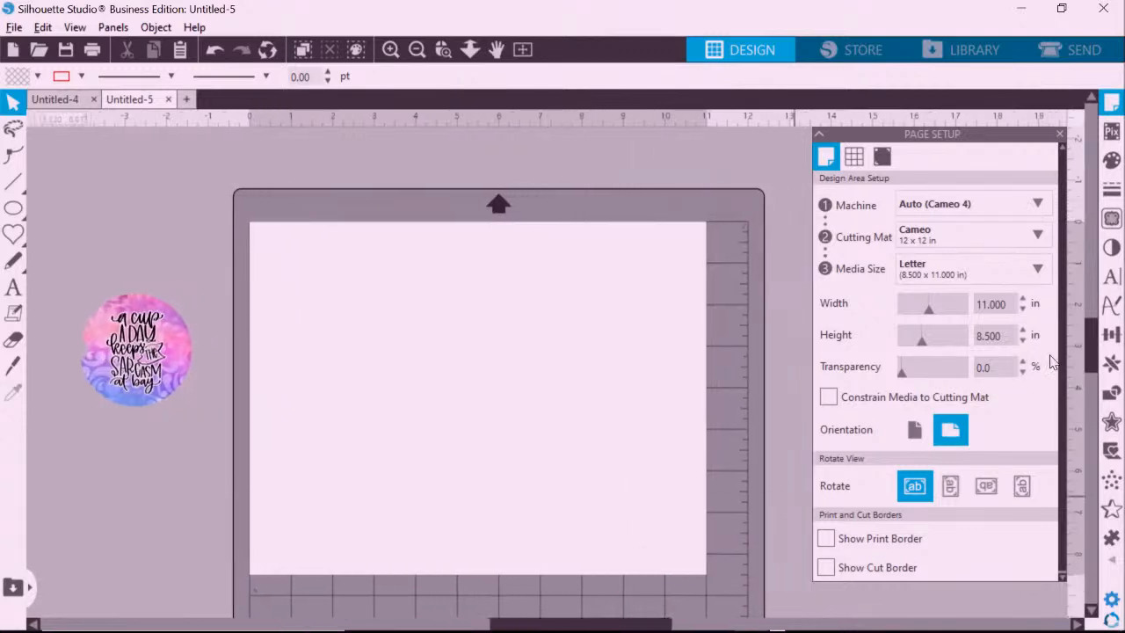
{"action": "scroll", "coordinate": [1098, 348], "scroll_direction": "down", "scroll_amount": 2}
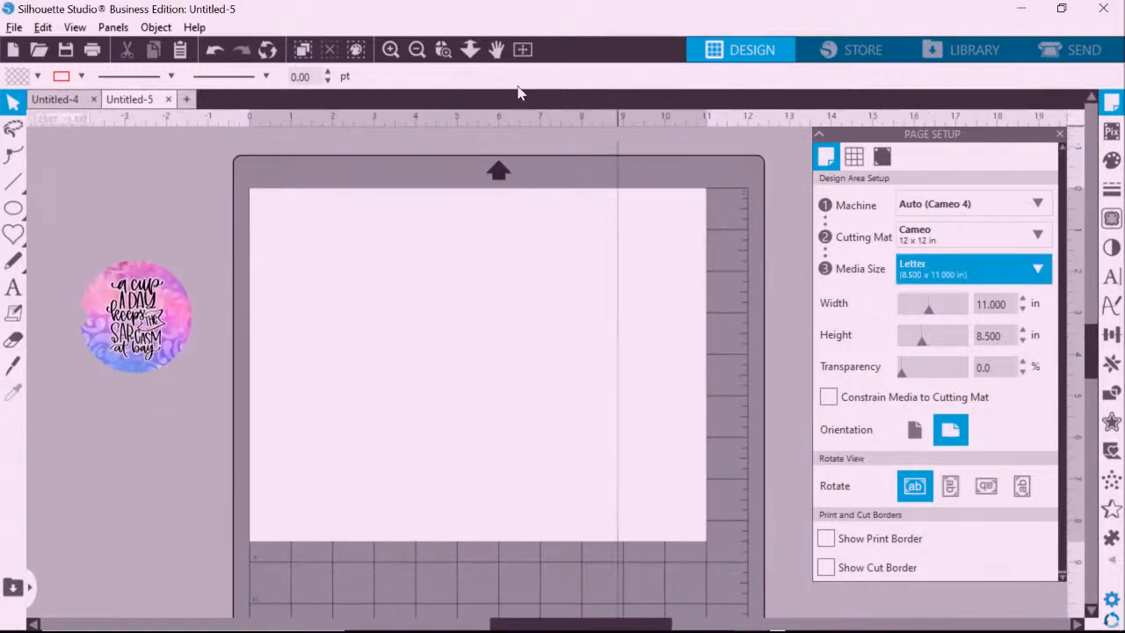
{"action": "left_click", "coordinate": [417, 50]}
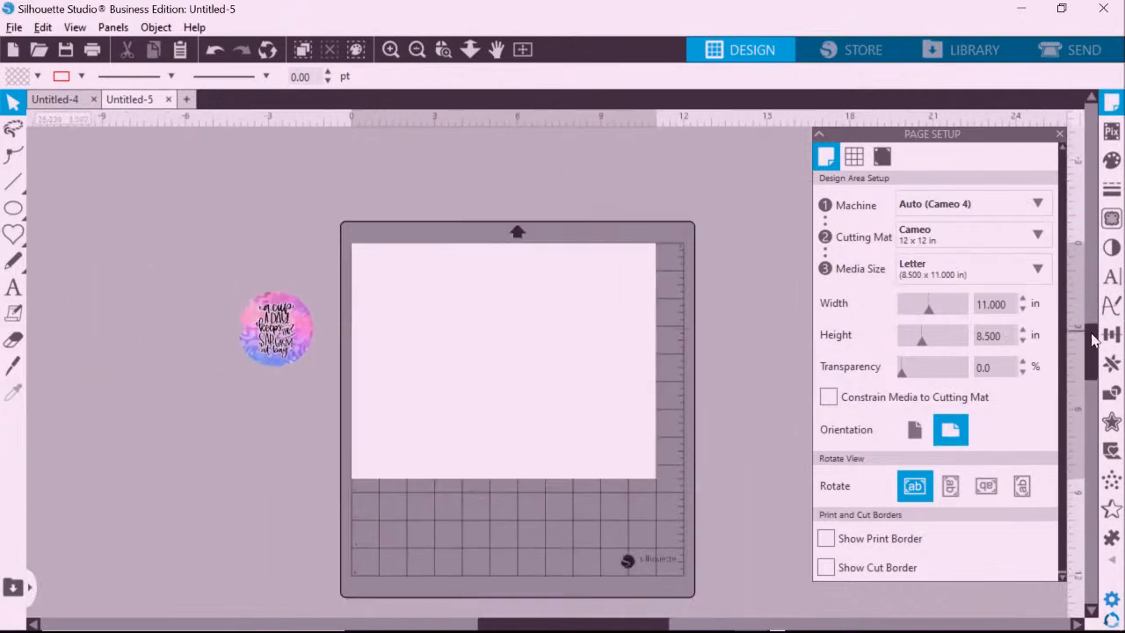
{"action": "scroll", "coordinate": [612, 172], "scroll_direction": "down", "scroll_amount": 3}
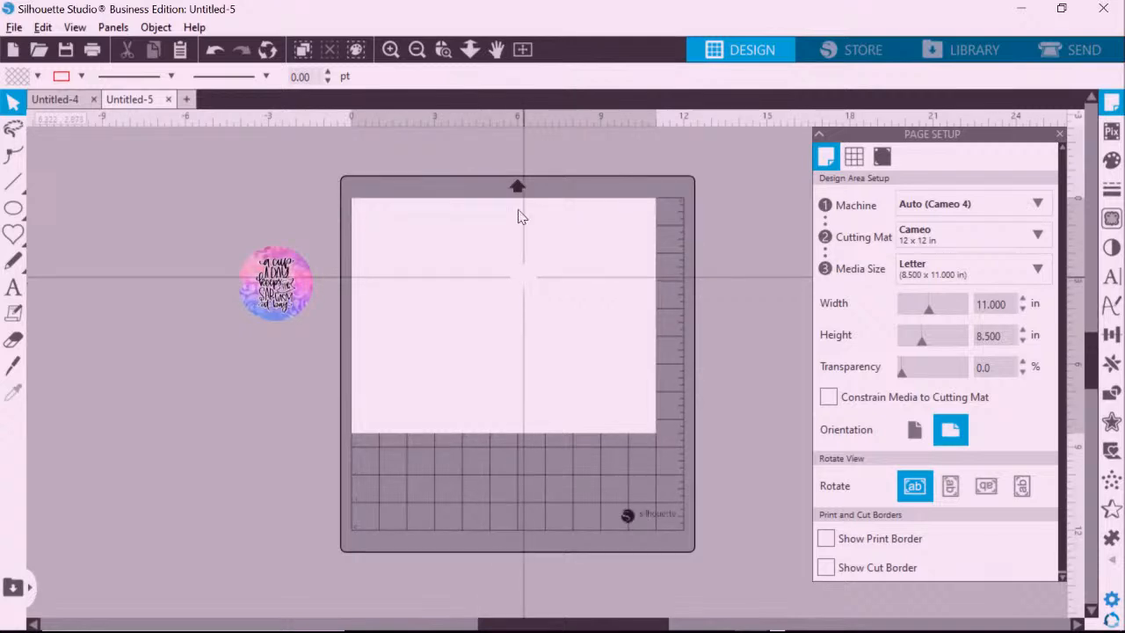
{"action": "left_click", "coordinate": [930, 206]}
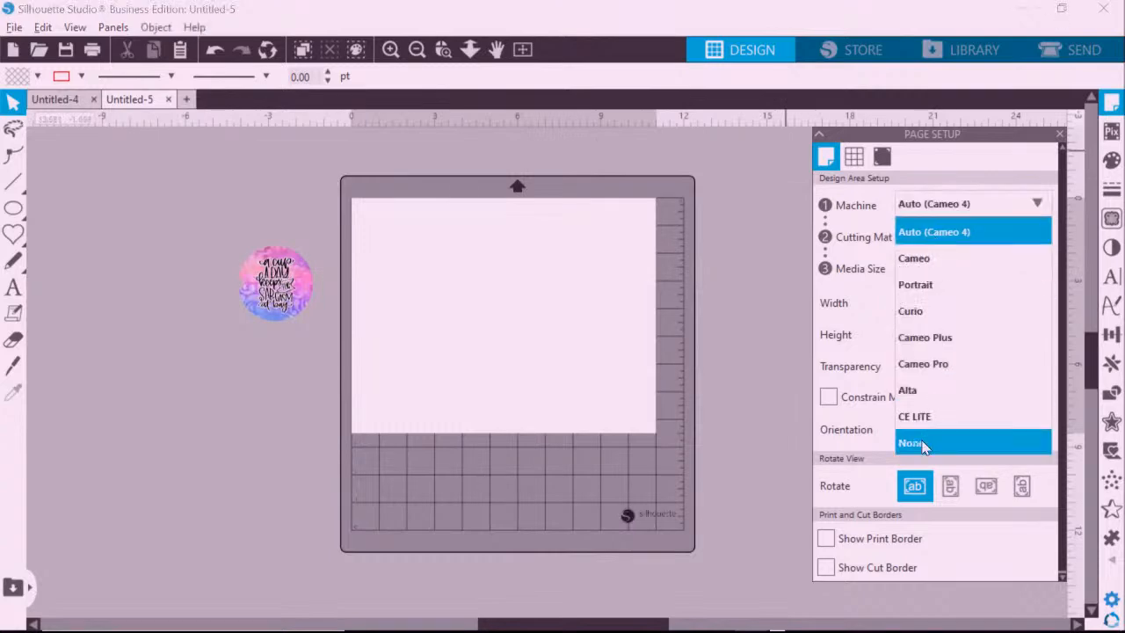
{"action": "left_click", "coordinate": [921, 444]}
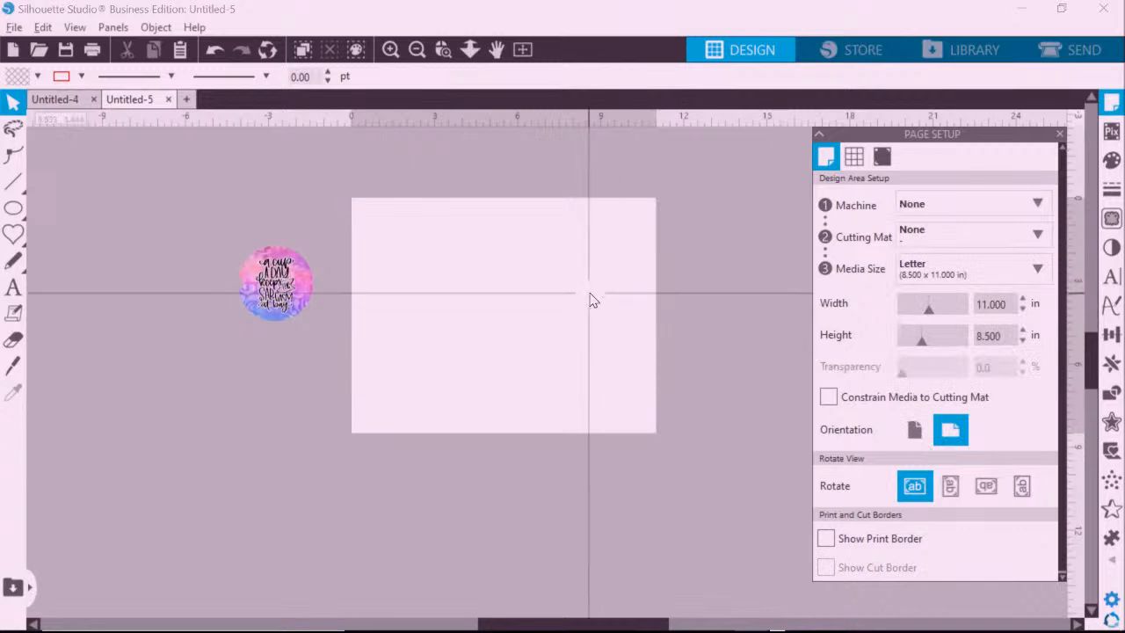
{"action": "left_click", "coordinate": [922, 241]}
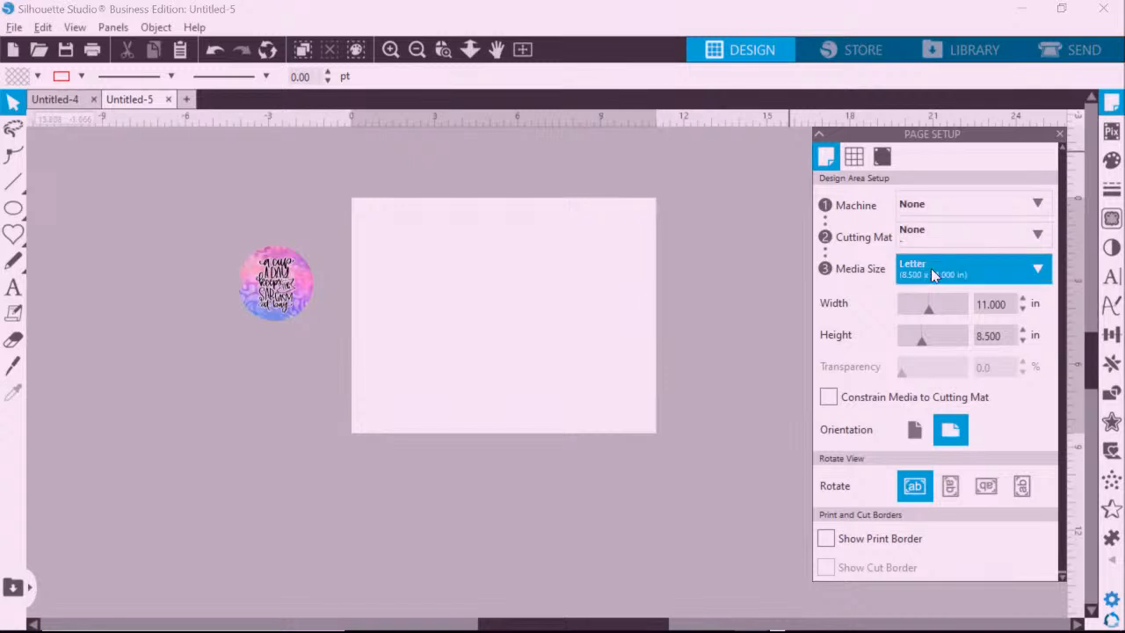
Set the page size to a custom 13 × 19 in sheet.
{"action": "left_click", "coordinate": [930, 275]}
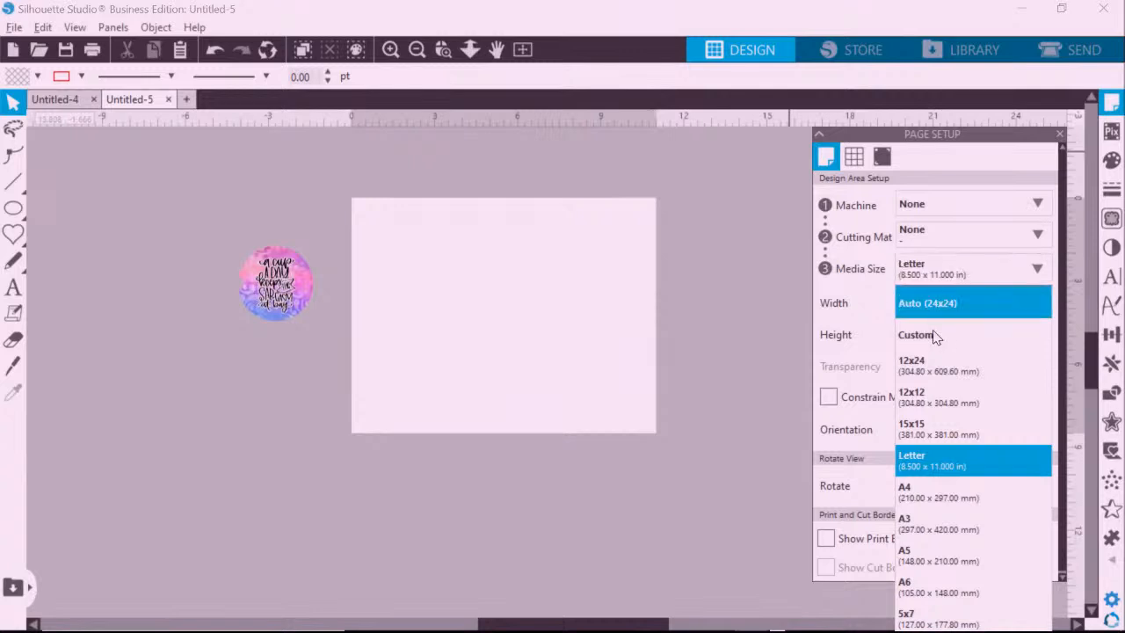
{"action": "left_click", "coordinate": [996, 304]}
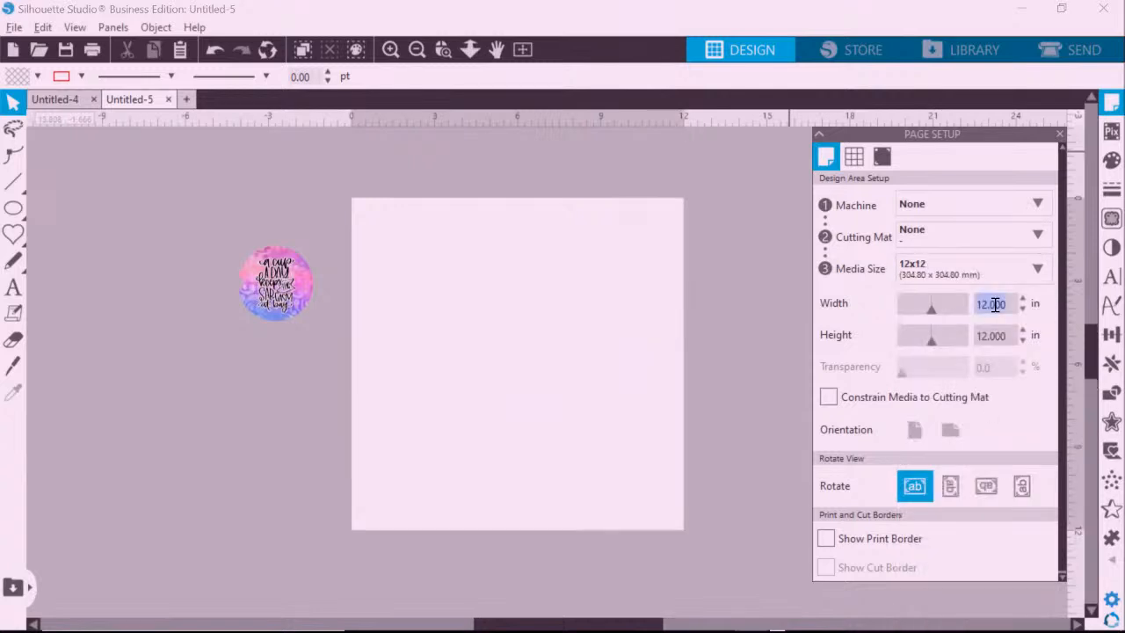
{"action": "type", "text": "13"}
{"action": "key", "text": "Return"}
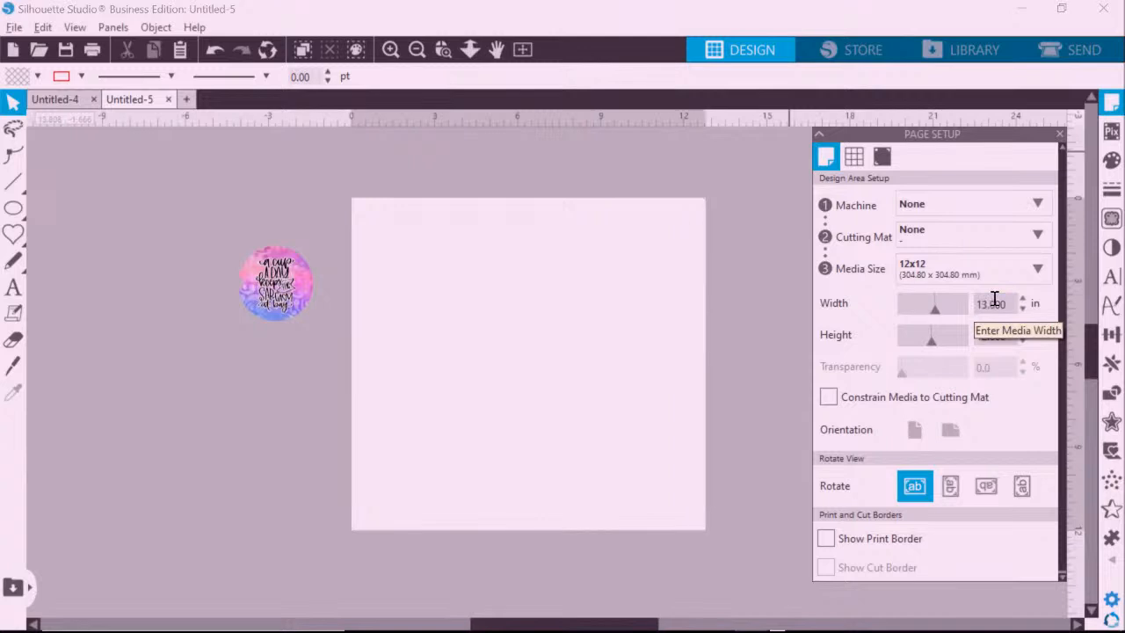
{"action": "left_click", "coordinate": [999, 334]}
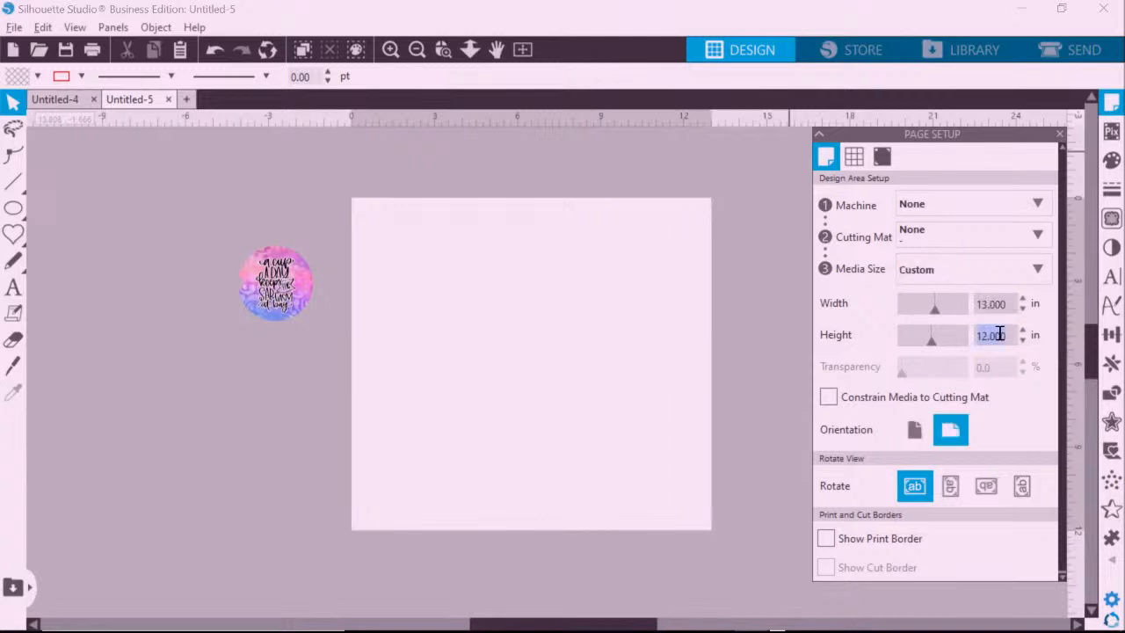
{"action": "type", "text": "19"}
{"action": "key", "text": "Return"}
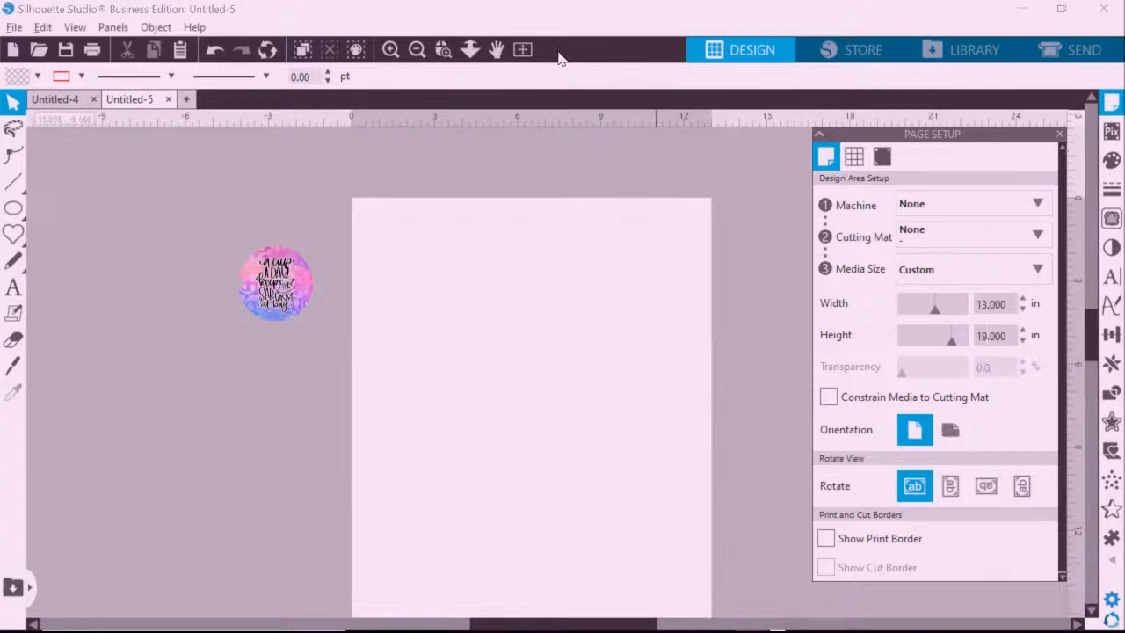
Drag the round damask coaster onto the page's top-left corner.
{"action": "left_click", "coordinate": [416, 49]}
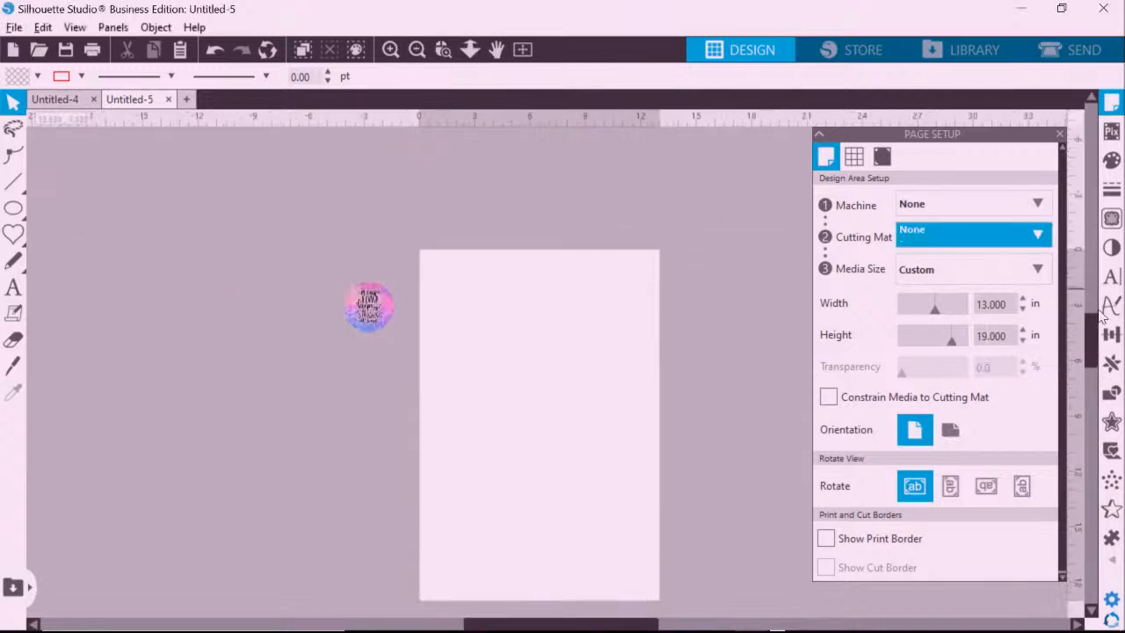
{"action": "left_click_drag", "start_coordinate": [1090, 319], "coordinate": [1089, 335]}
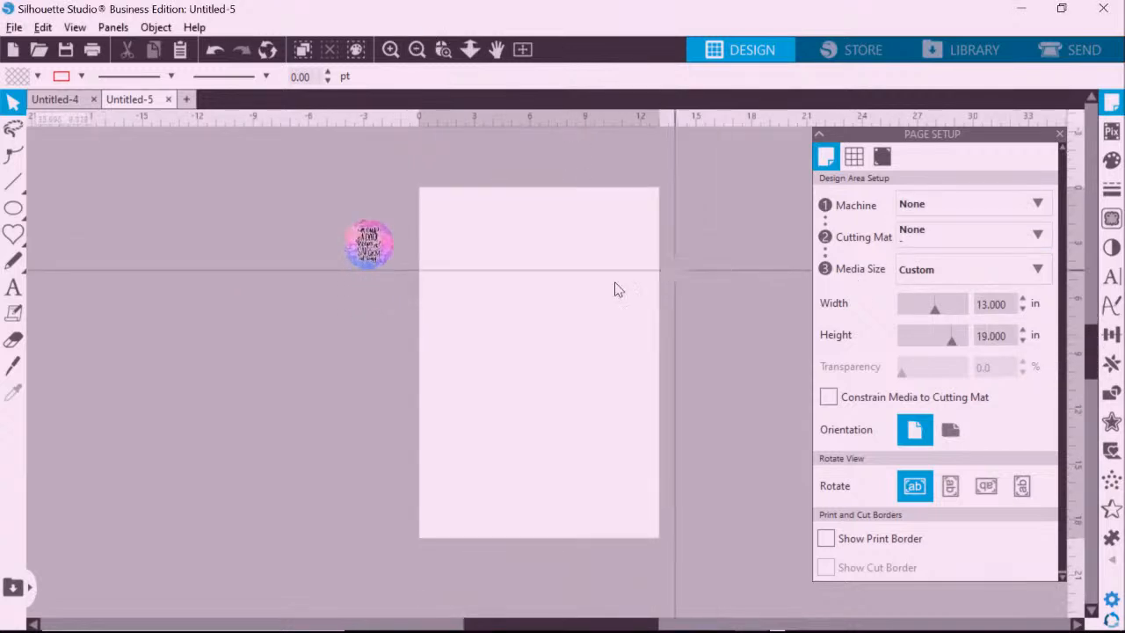
{"action": "left_click", "coordinate": [380, 262]}
{"action": "left_click_drag", "start_coordinate": [380, 262], "coordinate": [451, 239]}
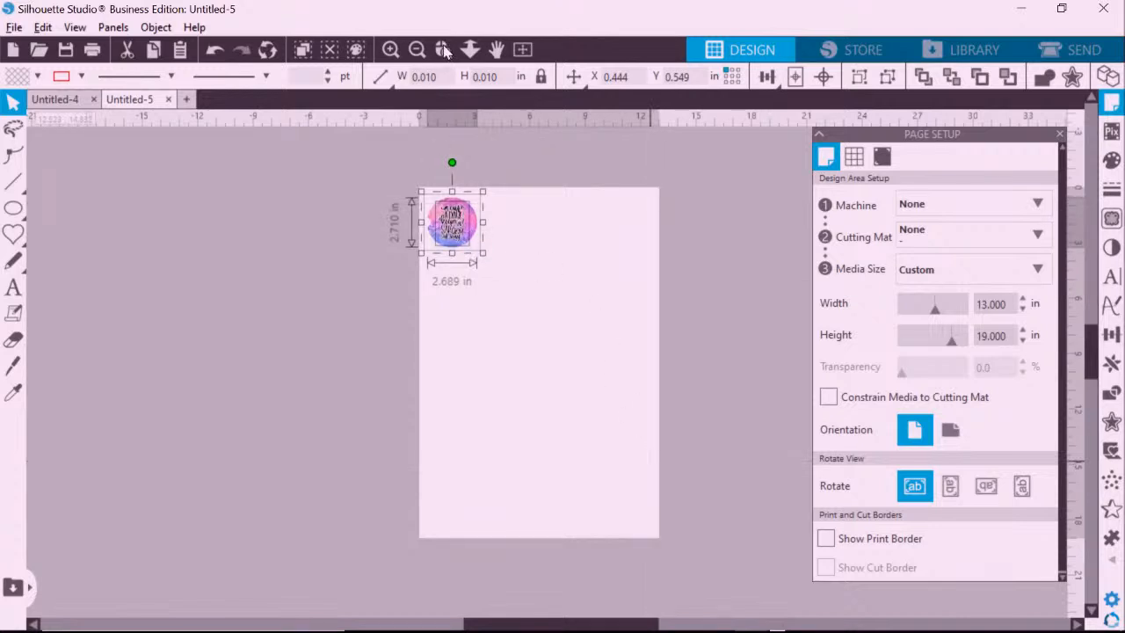
Toggle orientation to landscape and back to portrait, enable Show Print Border, and zoom in.
{"action": "left_click", "coordinate": [953, 432]}
{"action": "left_click", "coordinate": [914, 430]}
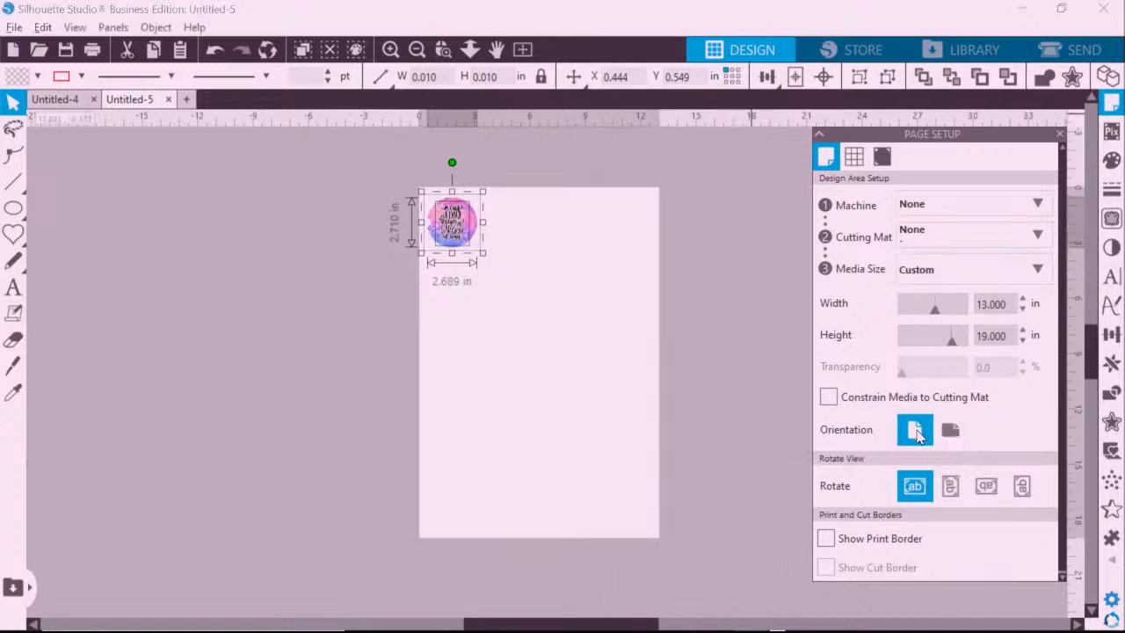
{"action": "left_click", "coordinate": [826, 539]}
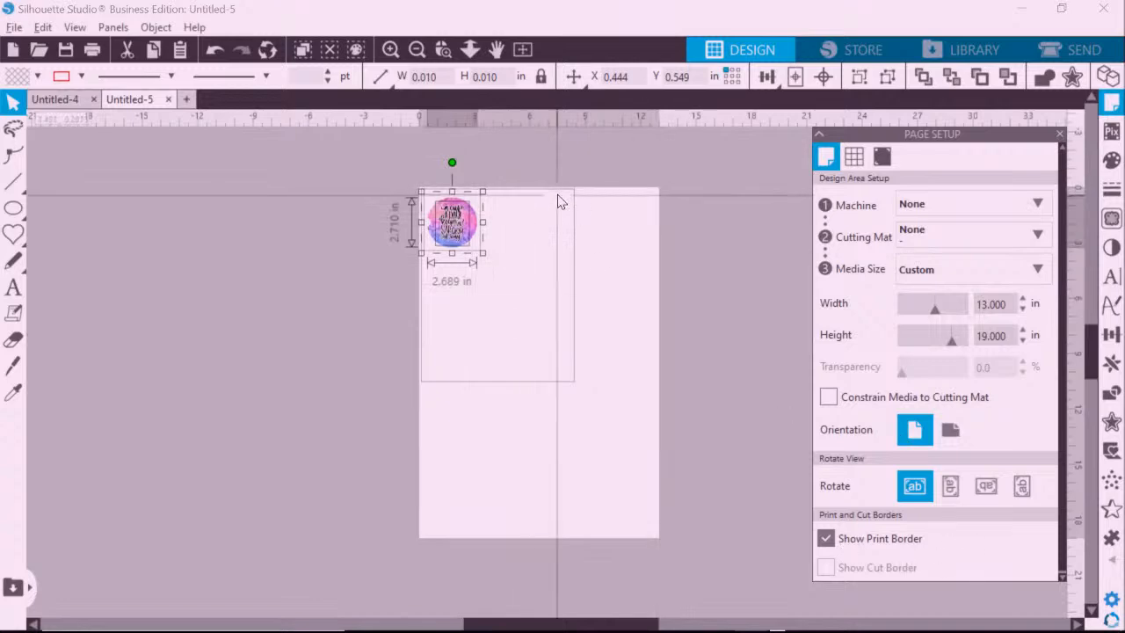
{"action": "left_click", "coordinate": [391, 50]}
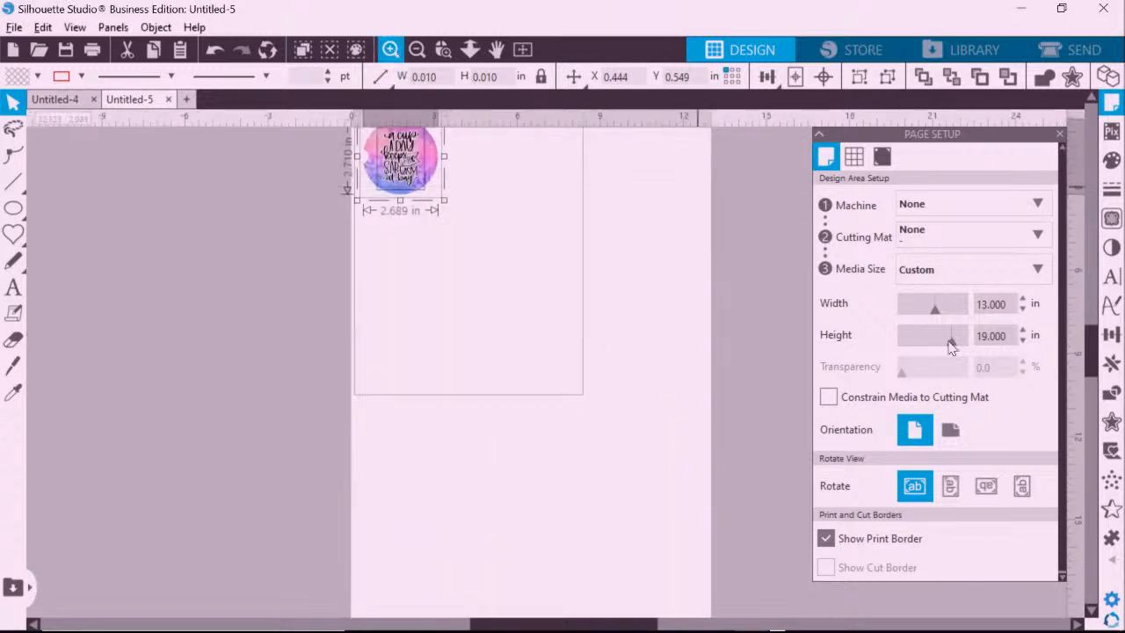
{"action": "scroll", "coordinate": [1096, 364], "scroll_direction": "up", "scroll_amount": 1}
{"action": "scroll", "coordinate": [1096, 364], "scroll_direction": "up", "scroll_amount": 1}
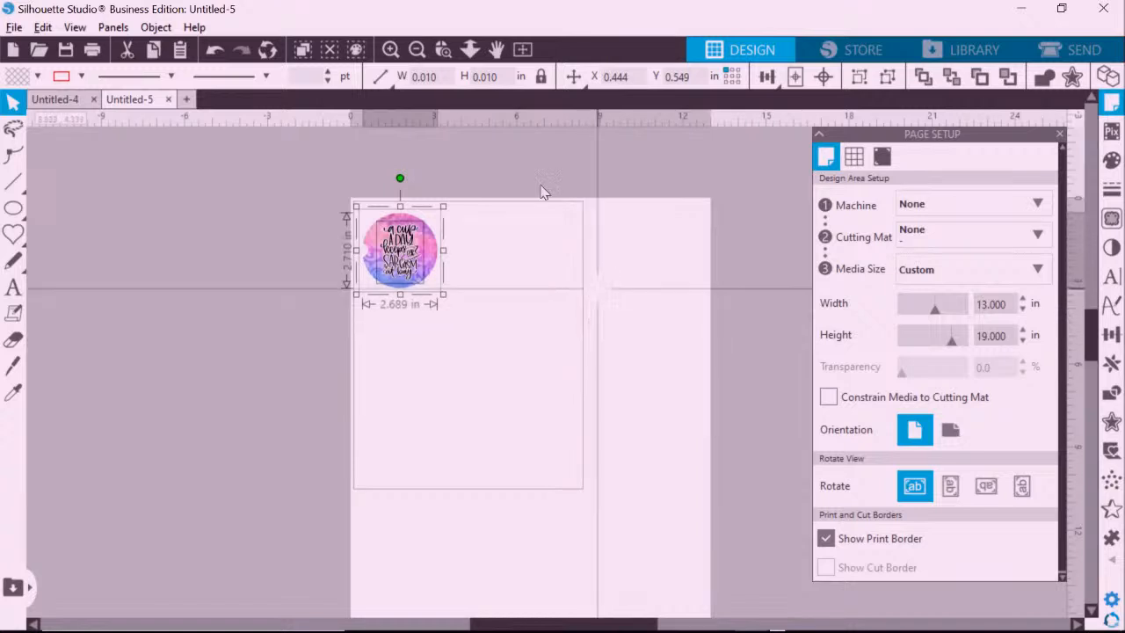
{"action": "left_click", "coordinate": [96, 58]}
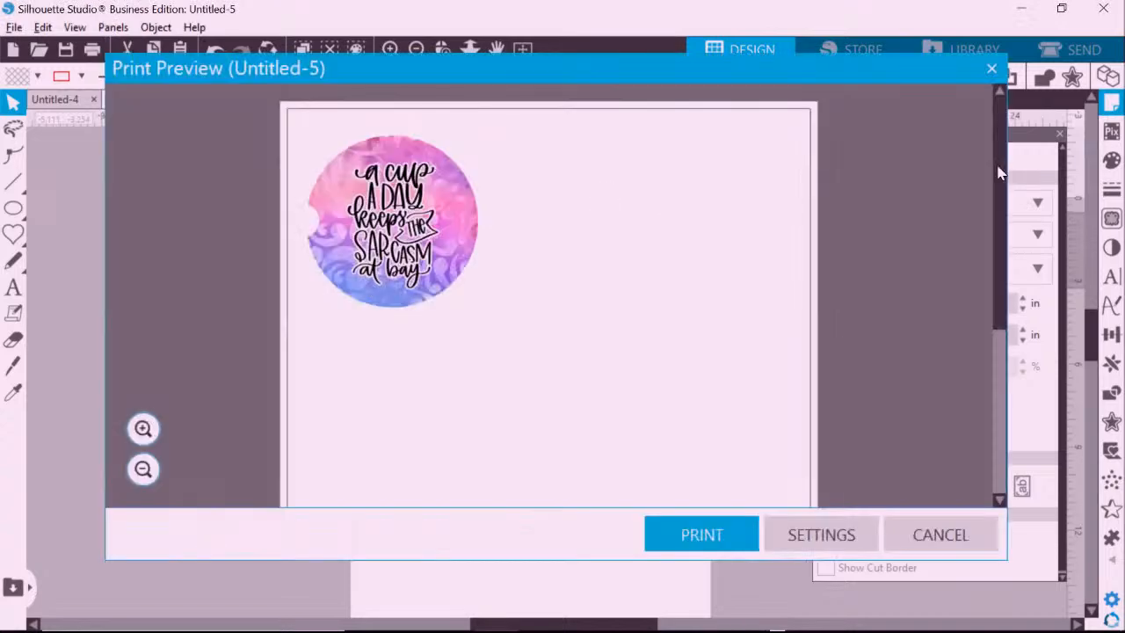
{"action": "left_click_drag", "start_coordinate": [996, 138], "coordinate": [941, 143]}
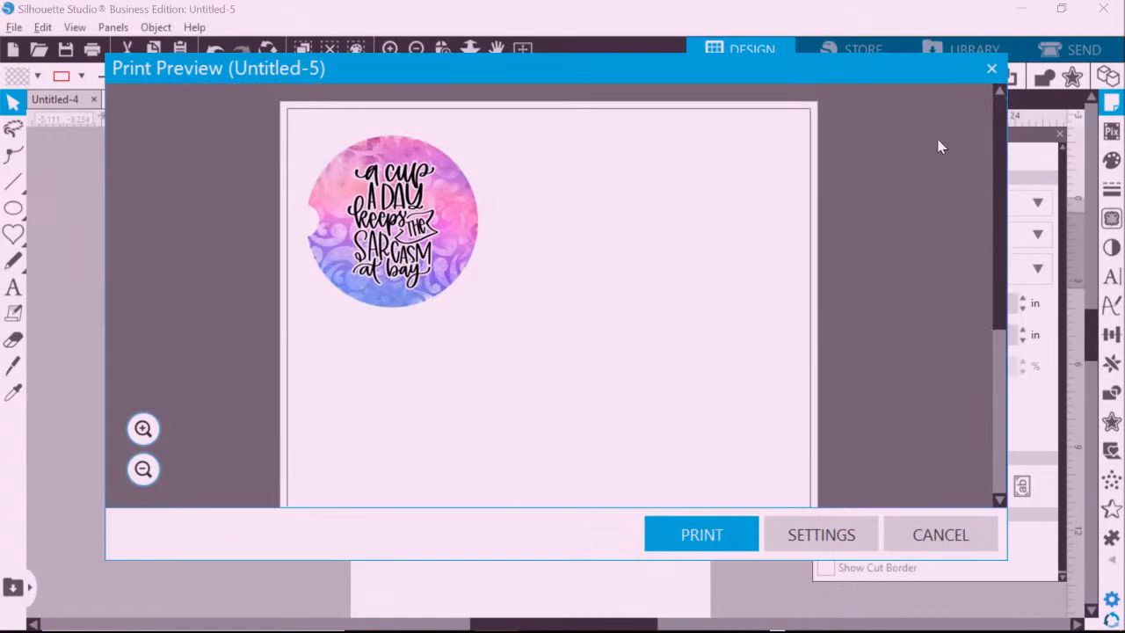
{"action": "left_click", "coordinate": [722, 535]}
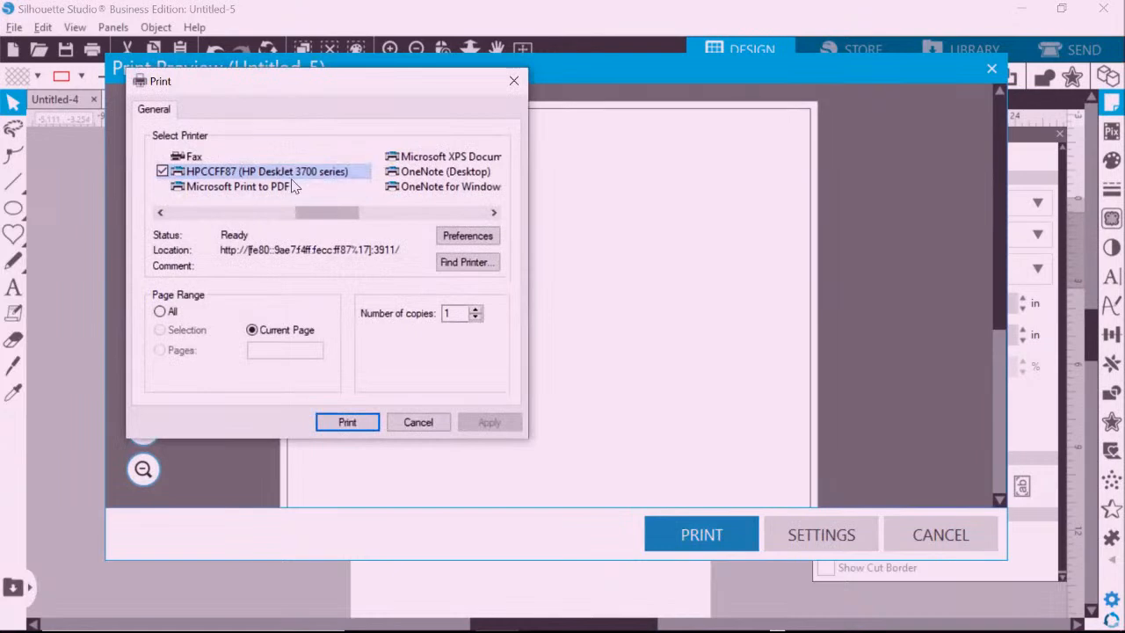
{"action": "left_click_drag", "start_coordinate": [351, 215], "coordinate": [267, 217]}
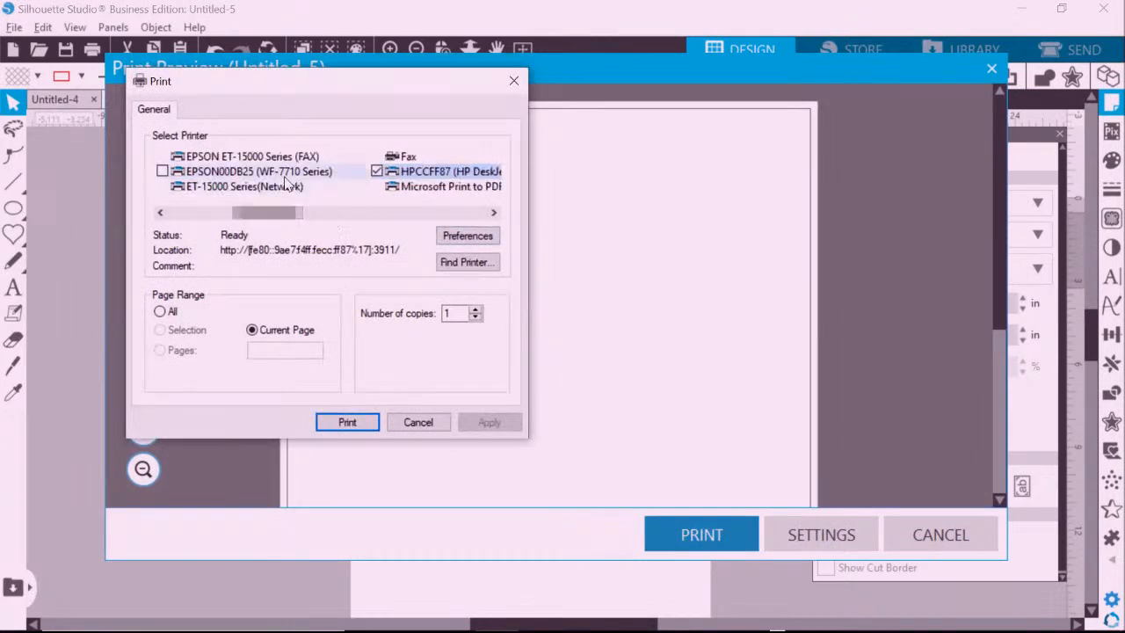
{"action": "left_click", "coordinate": [286, 172]}
{"action": "left_click", "coordinate": [464, 237]}
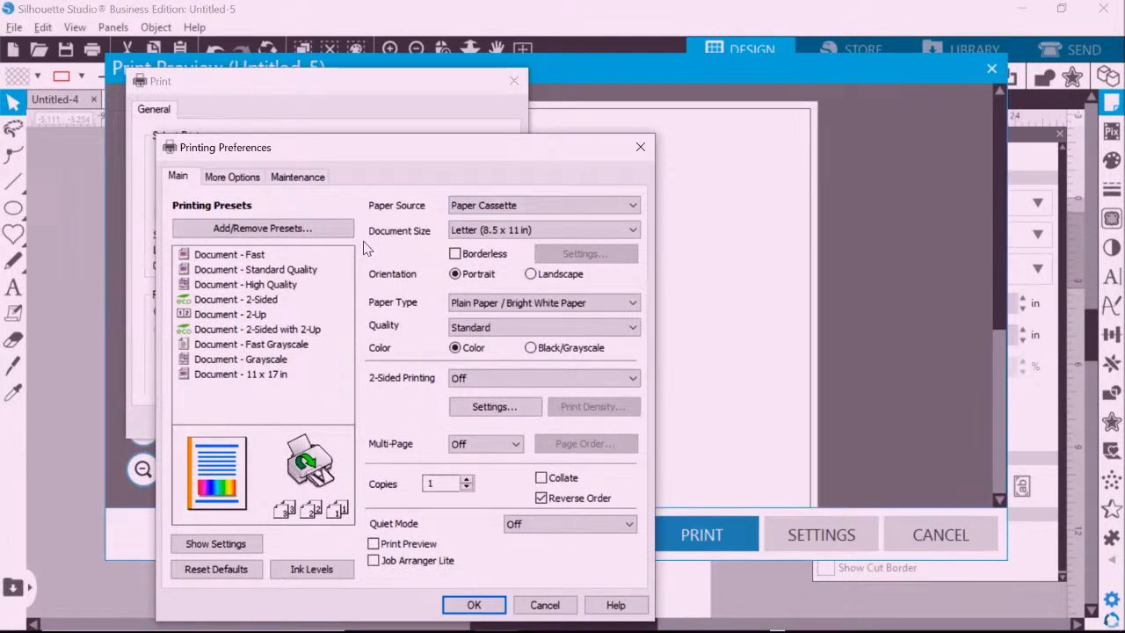
{"action": "left_click", "coordinate": [499, 230]}
{"action": "left_click", "coordinate": [484, 370]}
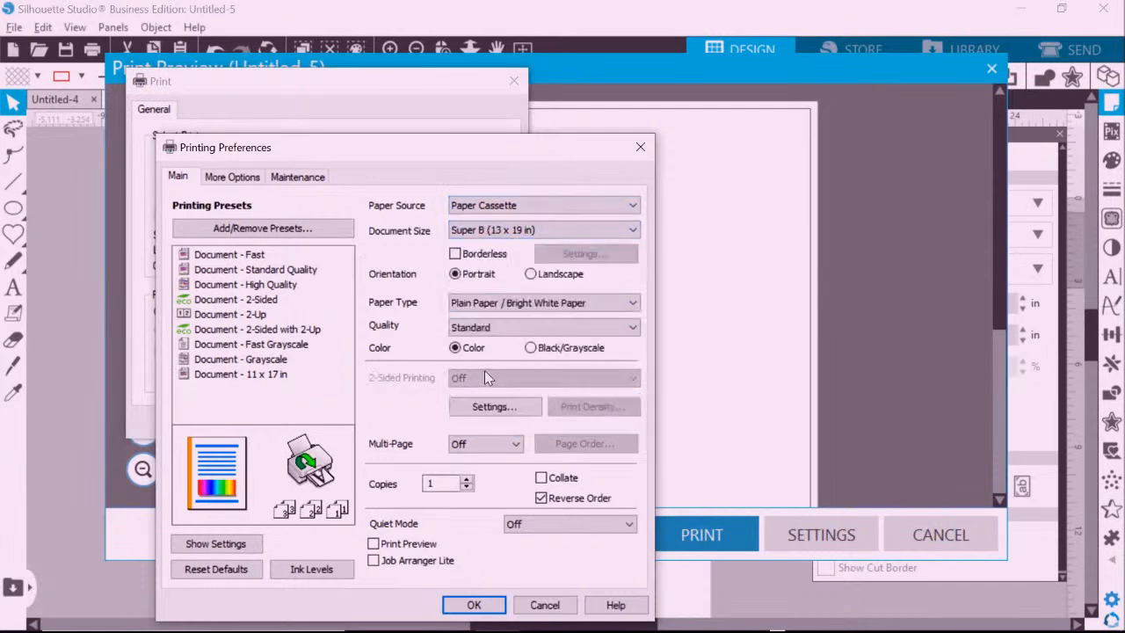
{"action": "left_click", "coordinate": [489, 304]}
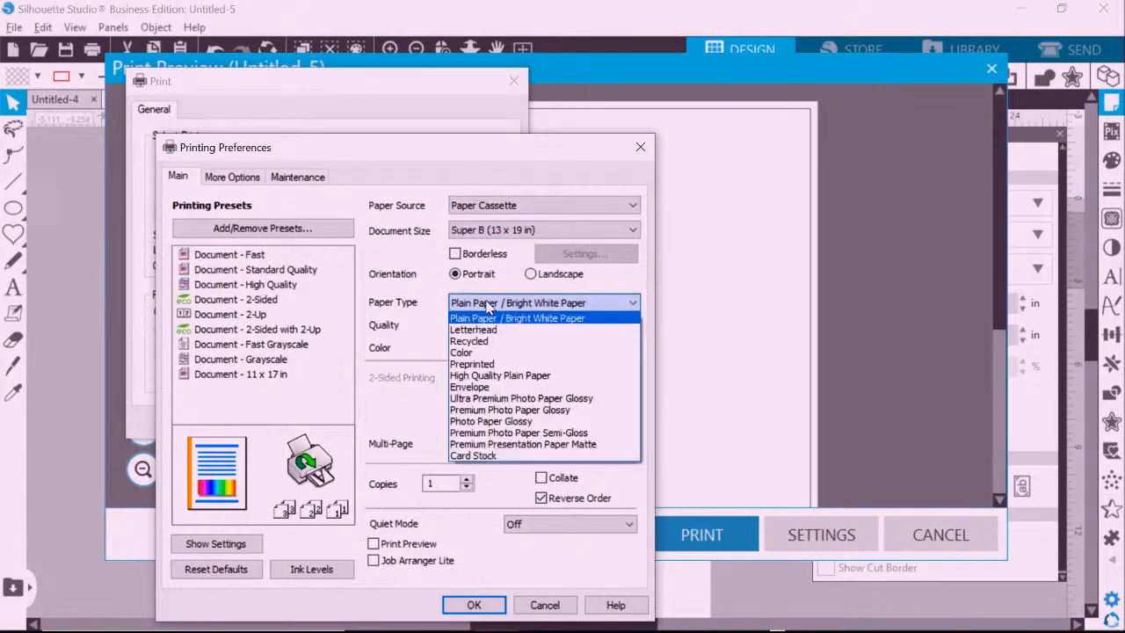
{"action": "left_click", "coordinate": [518, 442]}
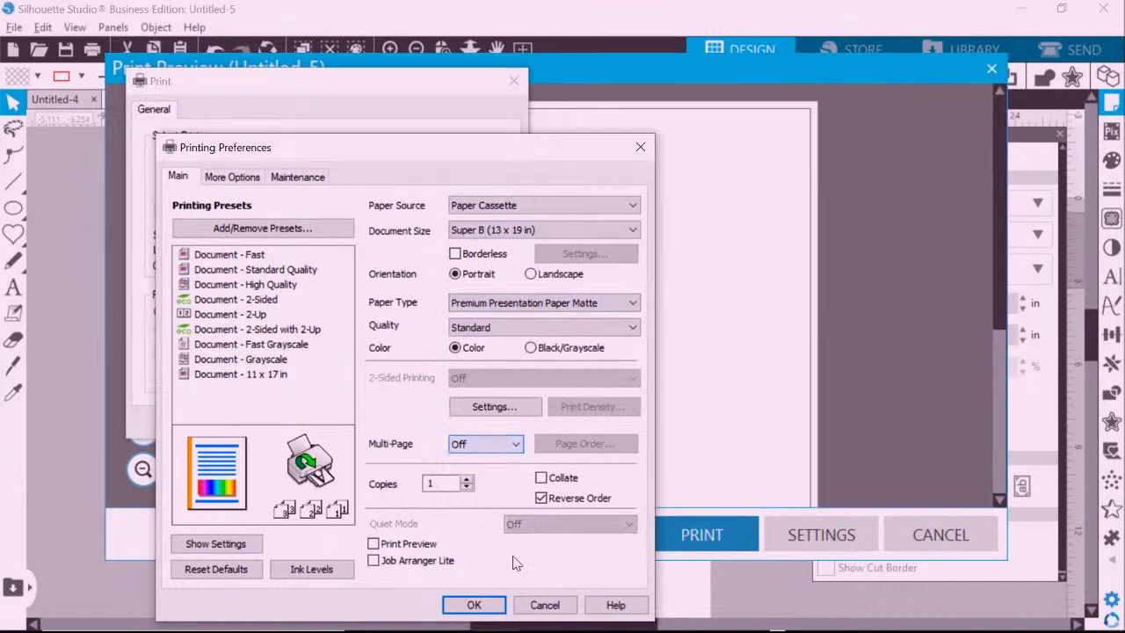
{"action": "left_click", "coordinate": [492, 607]}
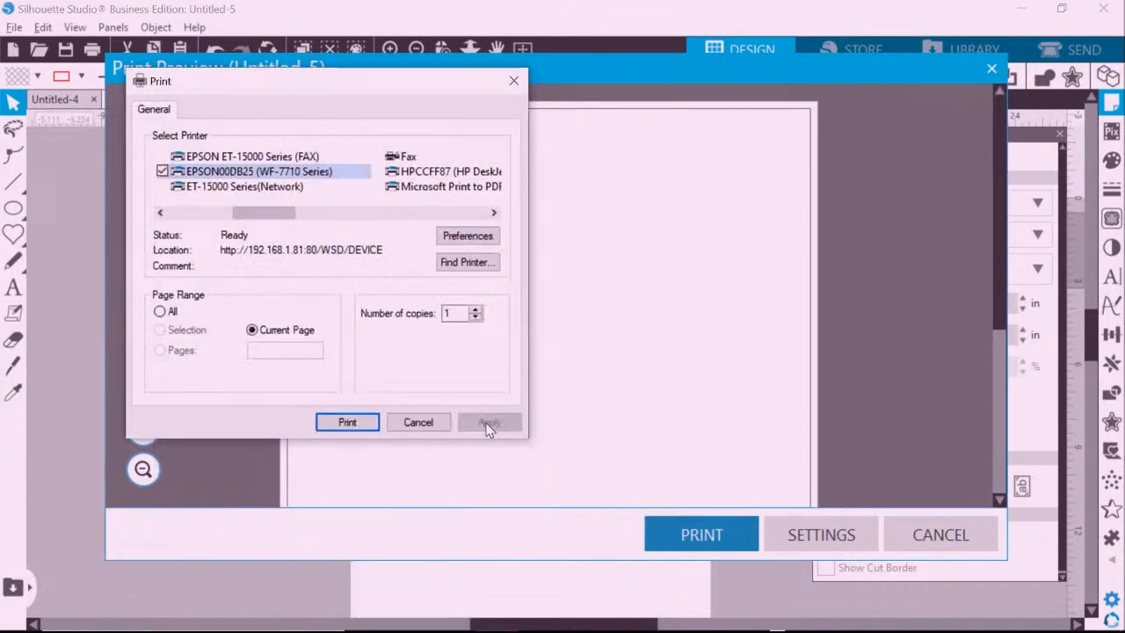
{"action": "left_click", "coordinate": [419, 422]}
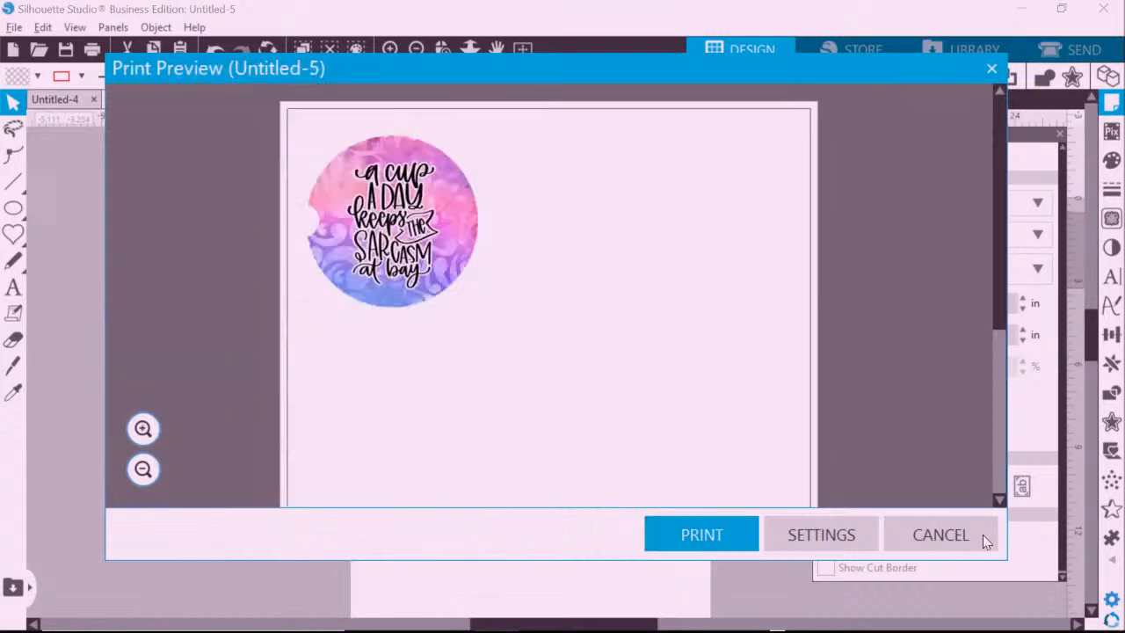
{"action": "left_click", "coordinate": [967, 535]}
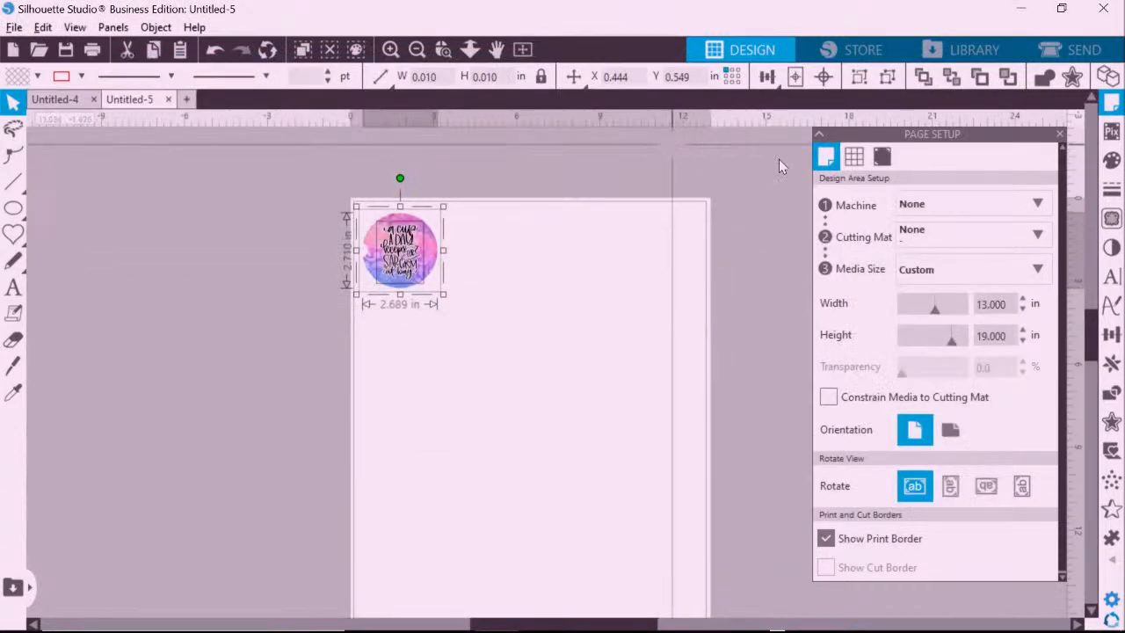
{"action": "scroll", "coordinate": [671, 146], "scroll_direction": "down", "scroll_amount": 5}
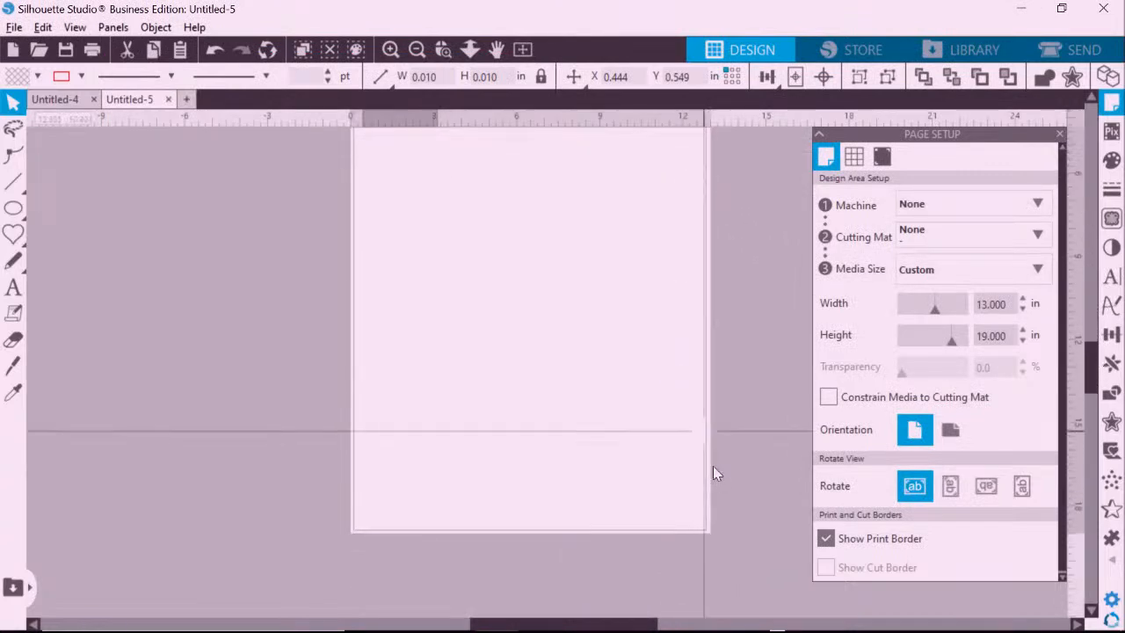
{"action": "scroll", "coordinate": [428, 523], "scroll_direction": "down", "scroll_amount": 2}
{"action": "scroll", "coordinate": [609, 313], "scroll_direction": "up", "scroll_amount": 7}
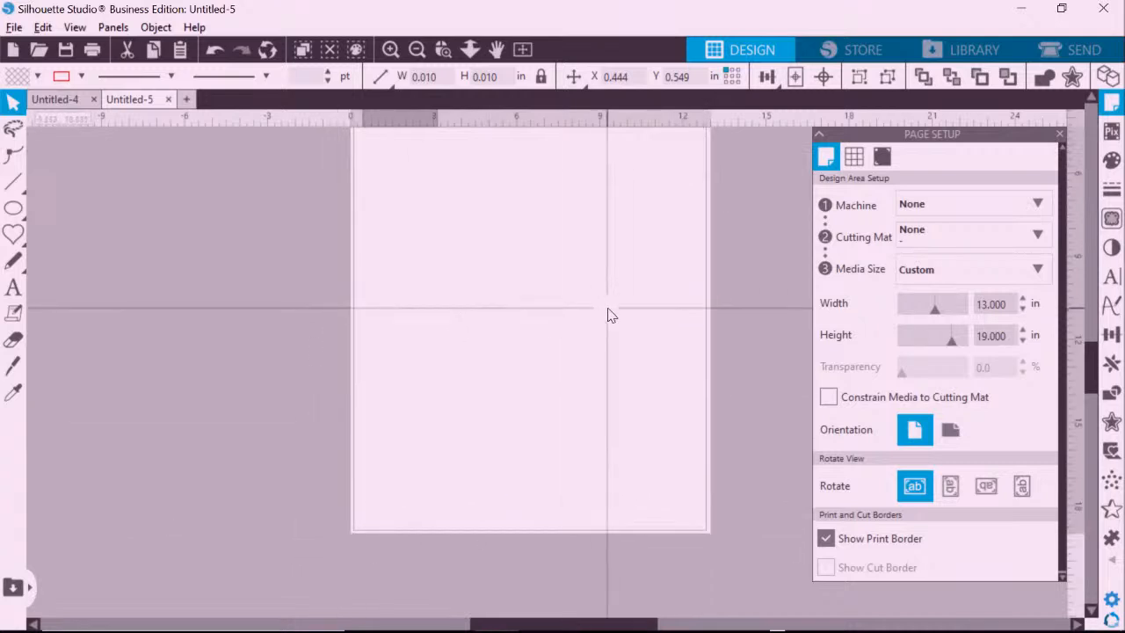
{"action": "scroll", "coordinate": [608, 317], "scroll_direction": "up", "scroll_amount": 3}
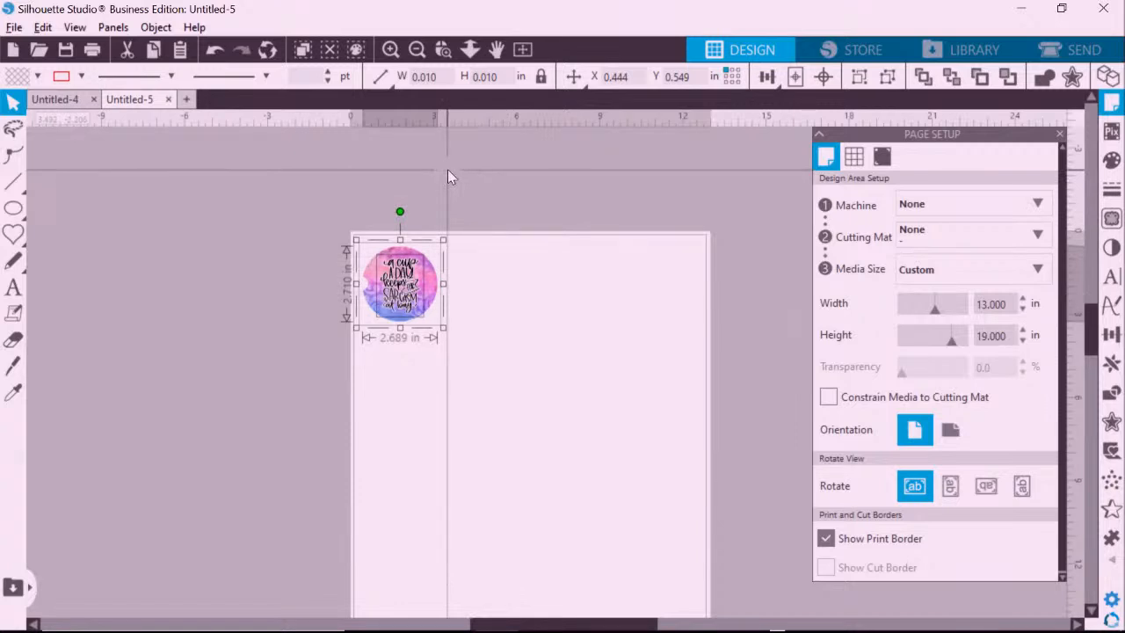
{"action": "left_click", "coordinate": [443, 49]}
{"action": "left_click_drag", "start_coordinate": [463, 333], "coordinate": [452, 335]}
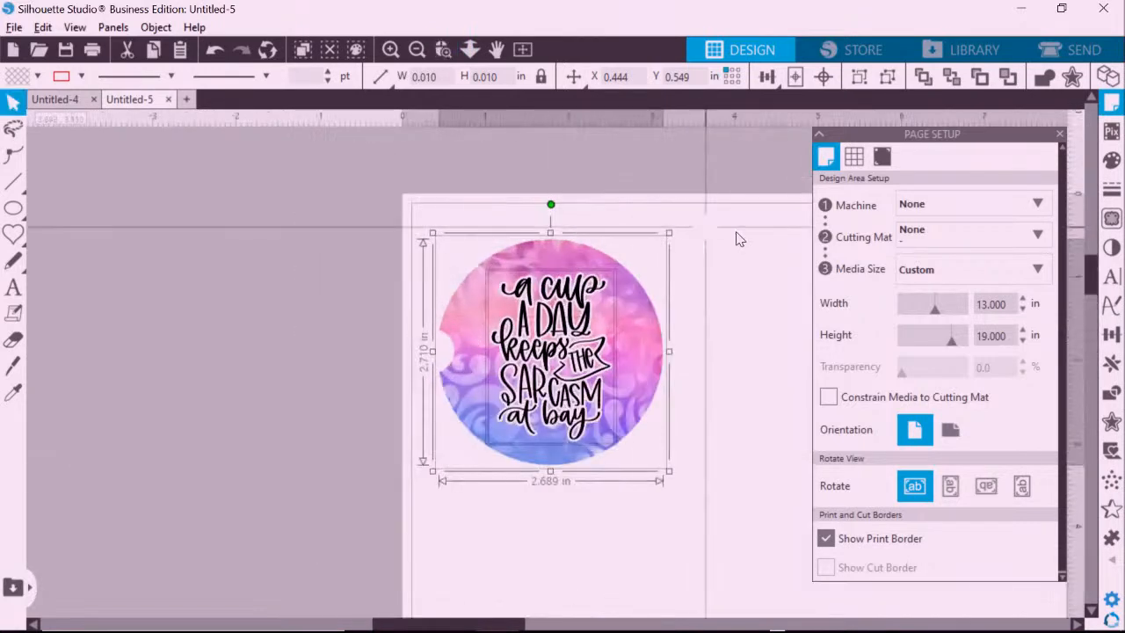
{"action": "right_click", "coordinate": [651, 339]}
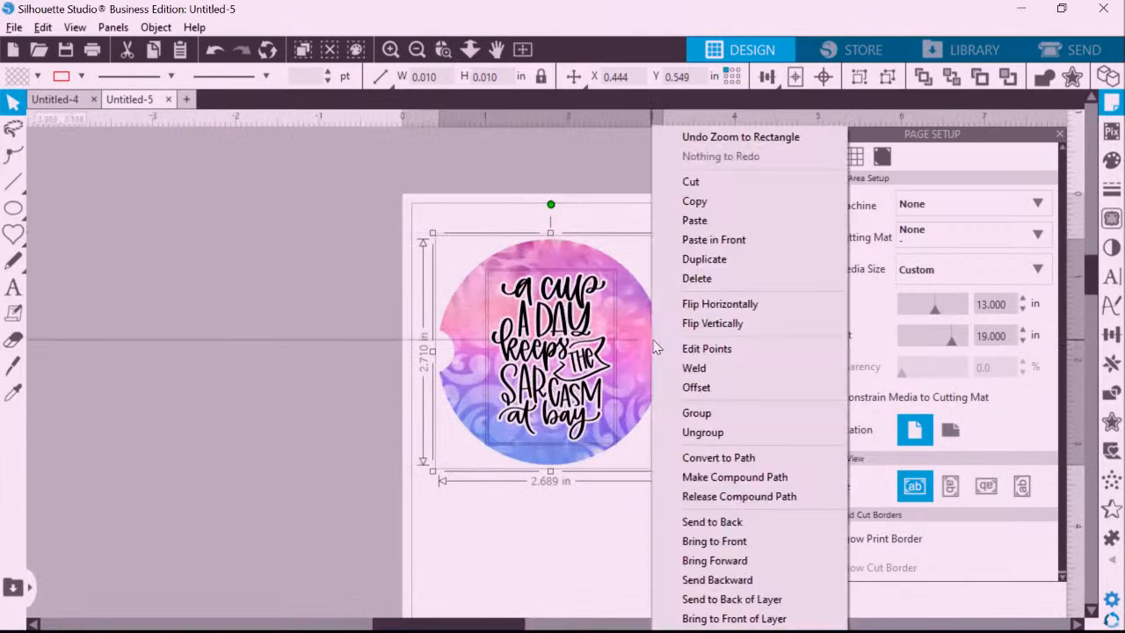
{"action": "left_click", "coordinate": [686, 312]}
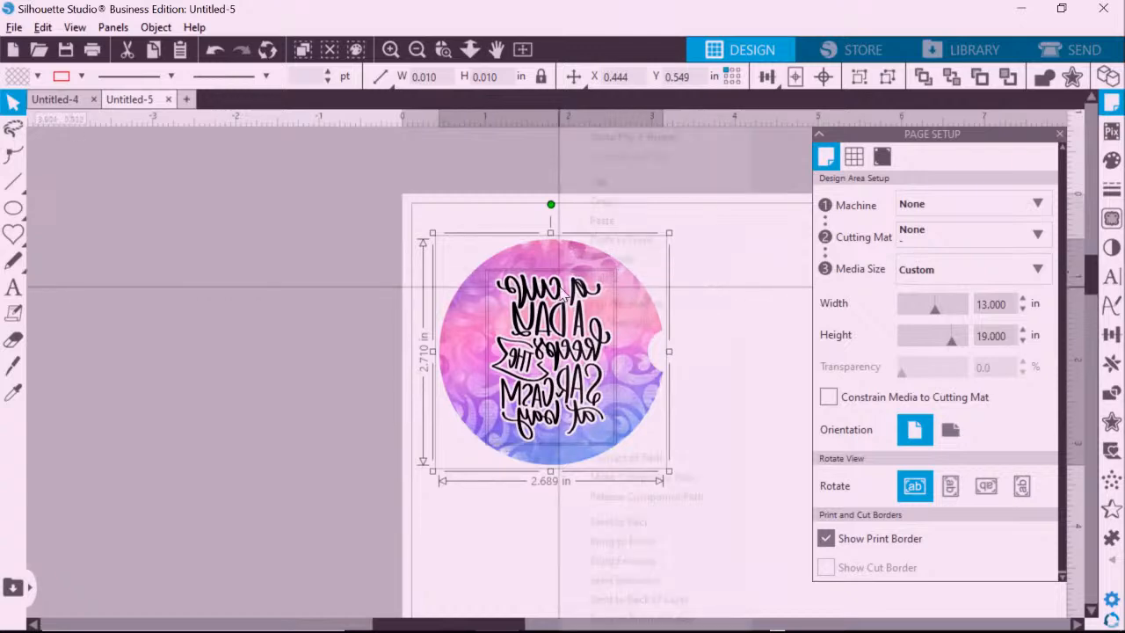
{"action": "right_click", "coordinate": [559, 287]}
{"action": "left_click", "coordinate": [597, 304]}
{"action": "left_click", "coordinate": [751, 271]}
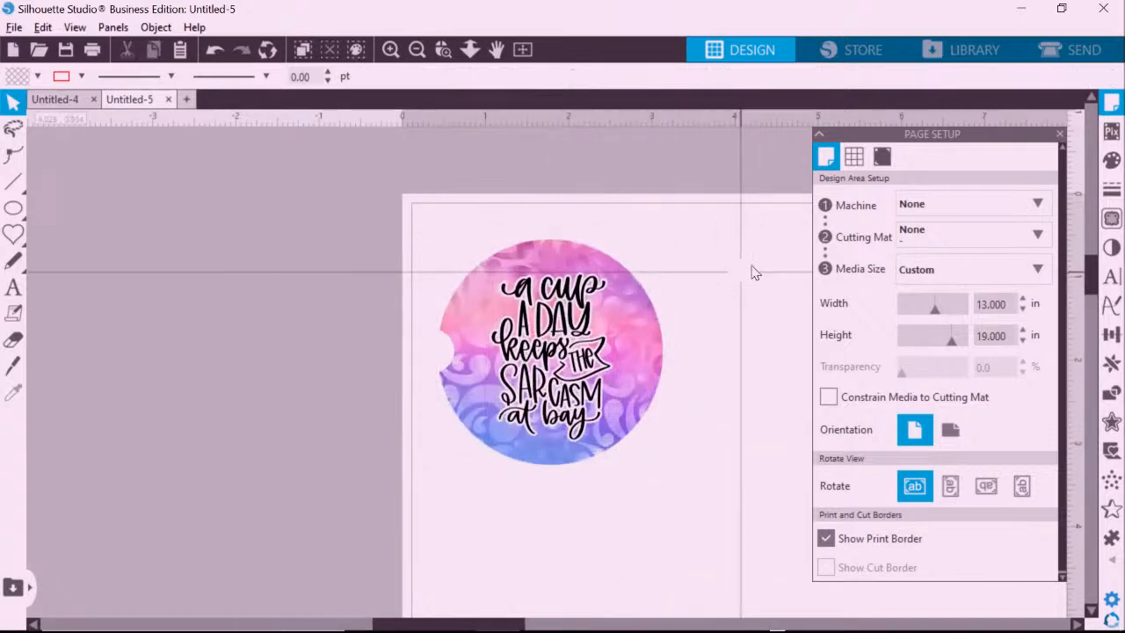
{"action": "left_click_drag", "start_coordinate": [505, 626], "coordinate": [575, 626]}
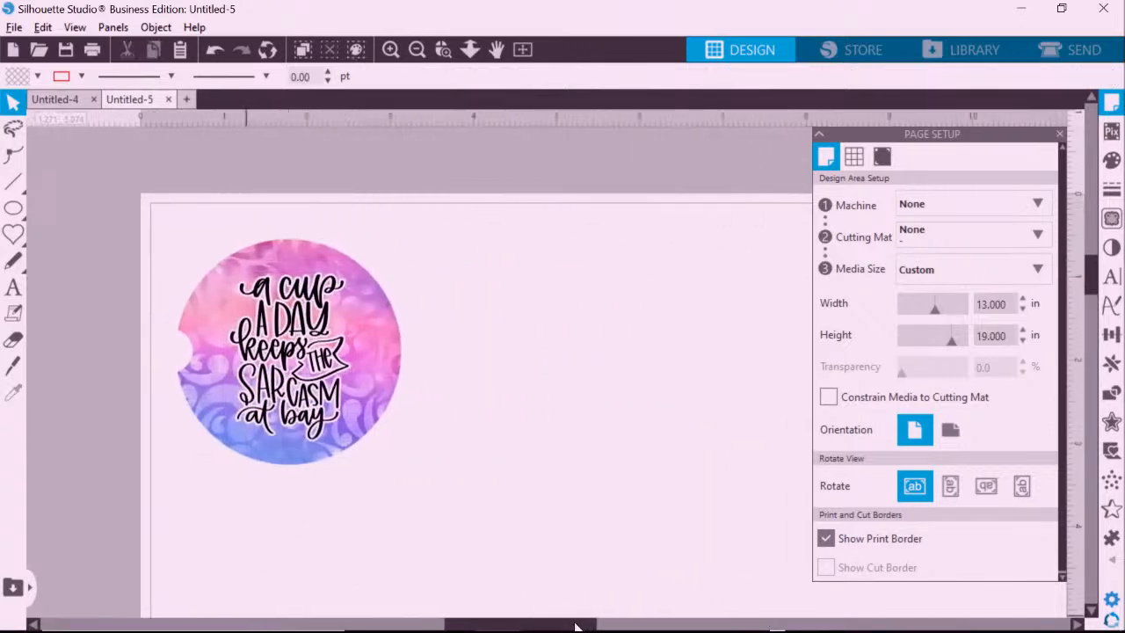
{"action": "left_click", "coordinate": [417, 49]}
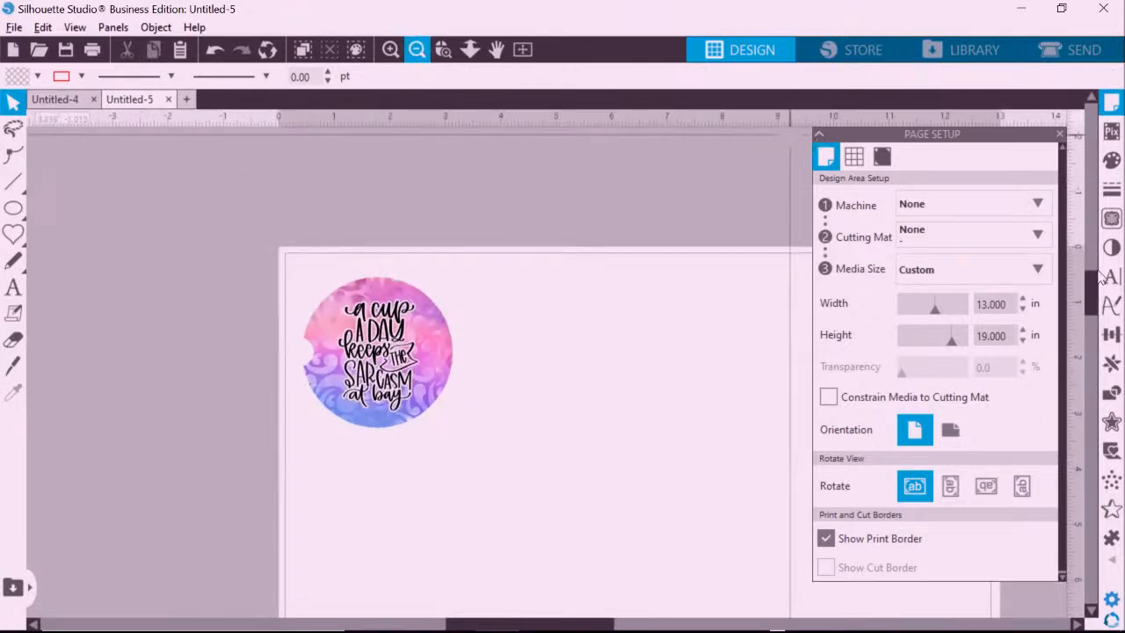
{"action": "left_click_drag", "start_coordinate": [1099, 276], "coordinate": [1099, 303]}
{"action": "left_click_drag", "start_coordinate": [602, 626], "coordinate": [629, 625]}
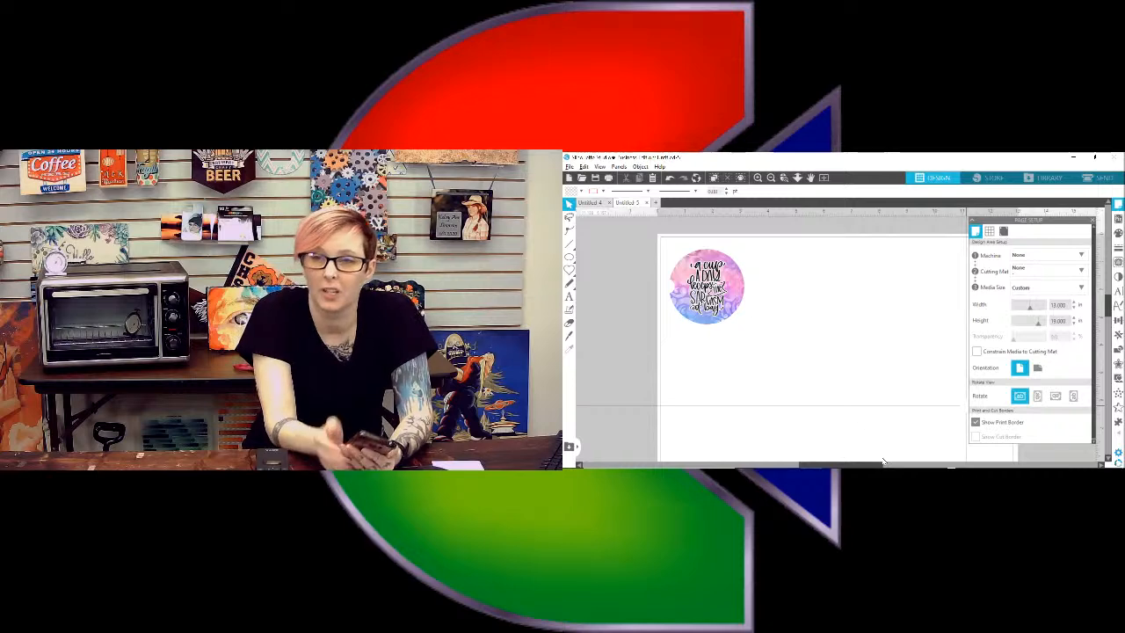
Minimize Silhouette Studio to bring the Zoom meeting back into view.
{"action": "left_click", "coordinate": [1073, 157]}
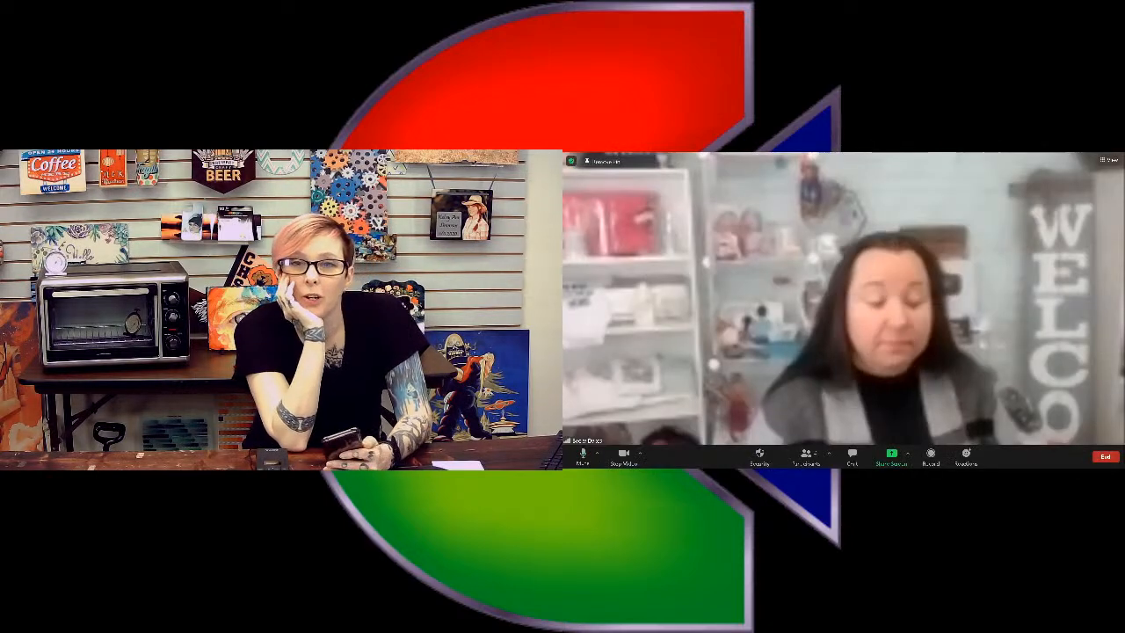
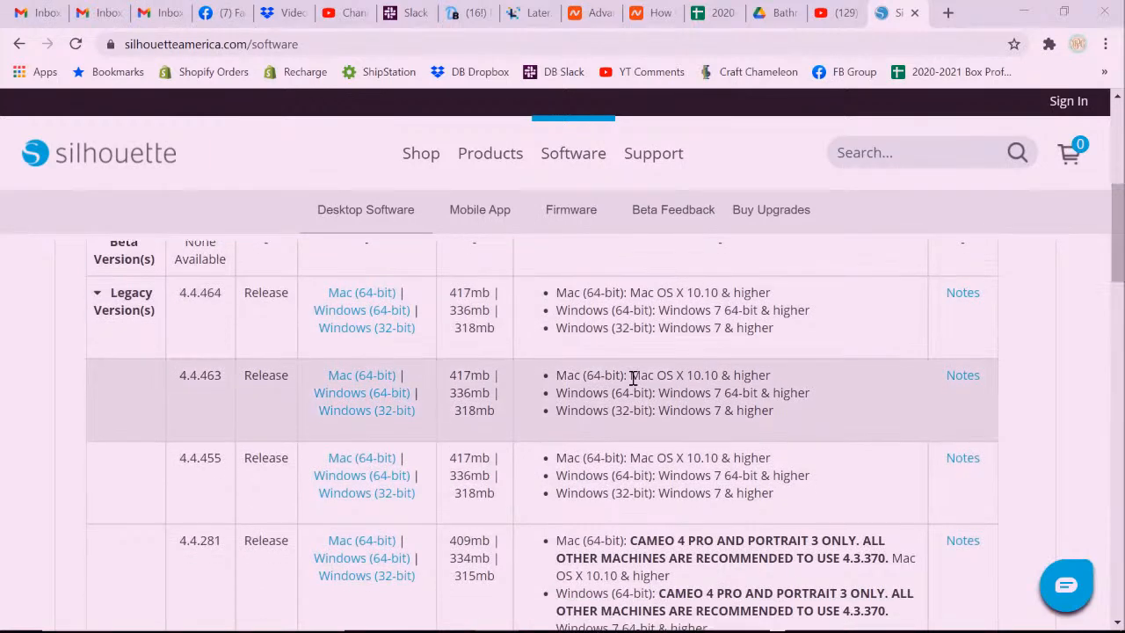
Scroll through the older Silhouette Studio releases, collapsing and re-expanding the Legacy Version(s) list.
{"action": "scroll", "coordinate": [634, 376], "scroll_direction": "down", "scroll_amount": 3}
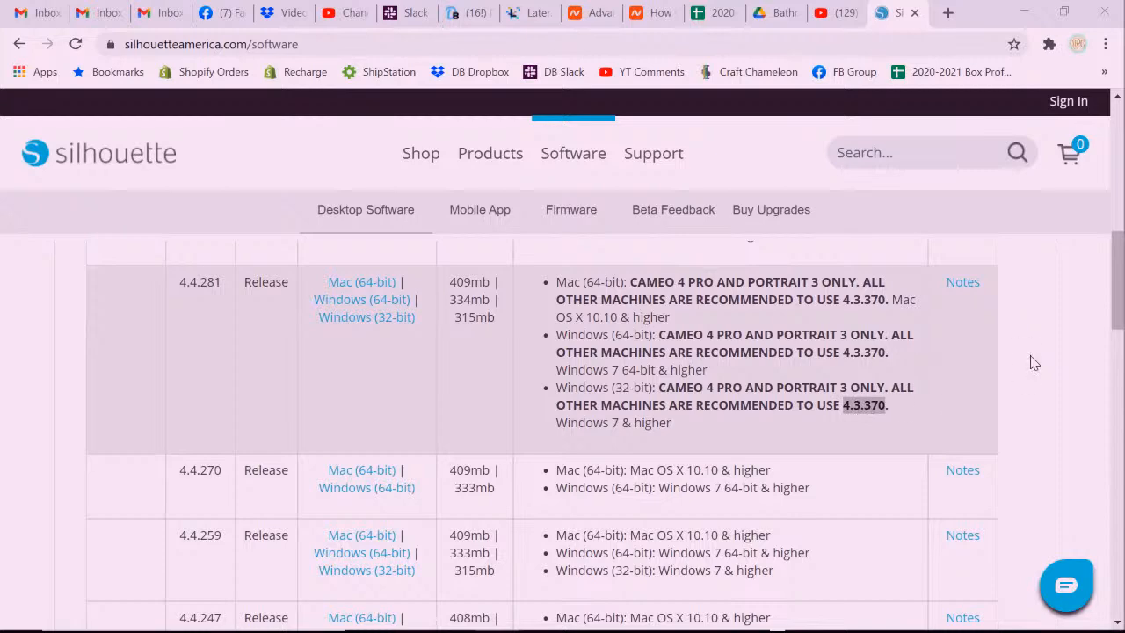
{"action": "left_click_drag", "start_coordinate": [1120, 271], "coordinate": [1077, 203]}
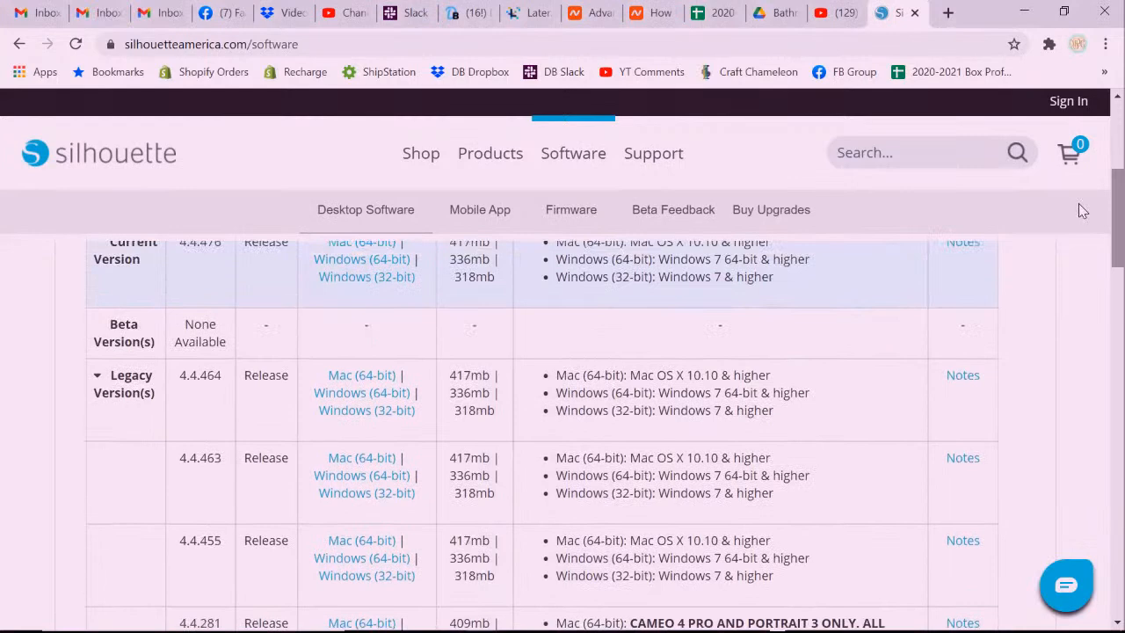
{"action": "left_click_drag", "start_coordinate": [1123, 239], "coordinate": [1061, 246]}
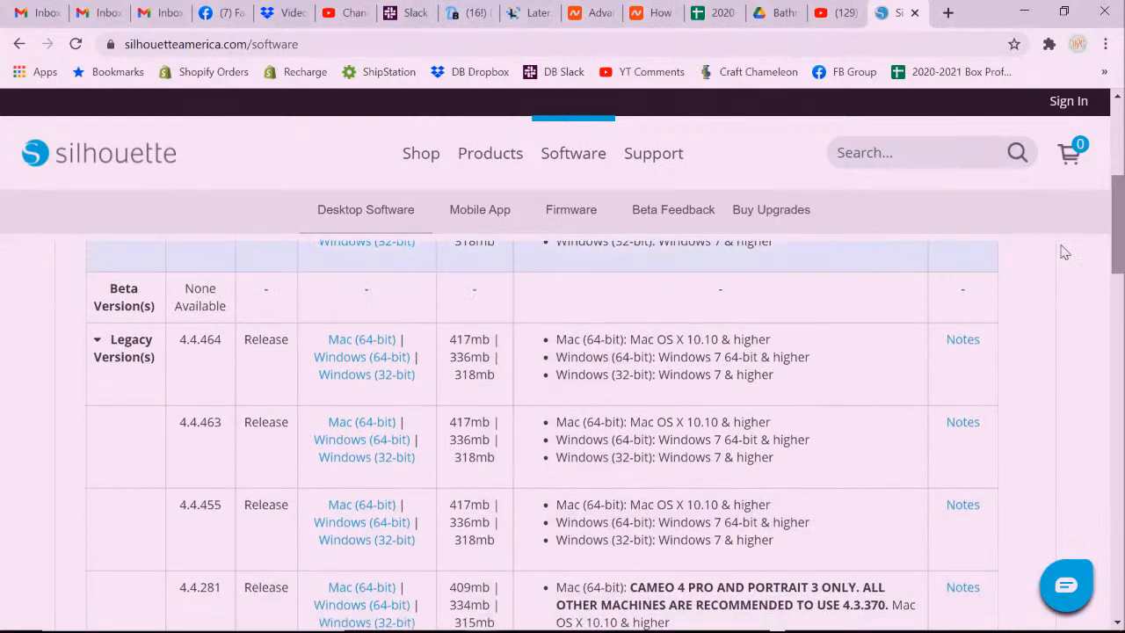
{"action": "left_click", "coordinate": [97, 341]}
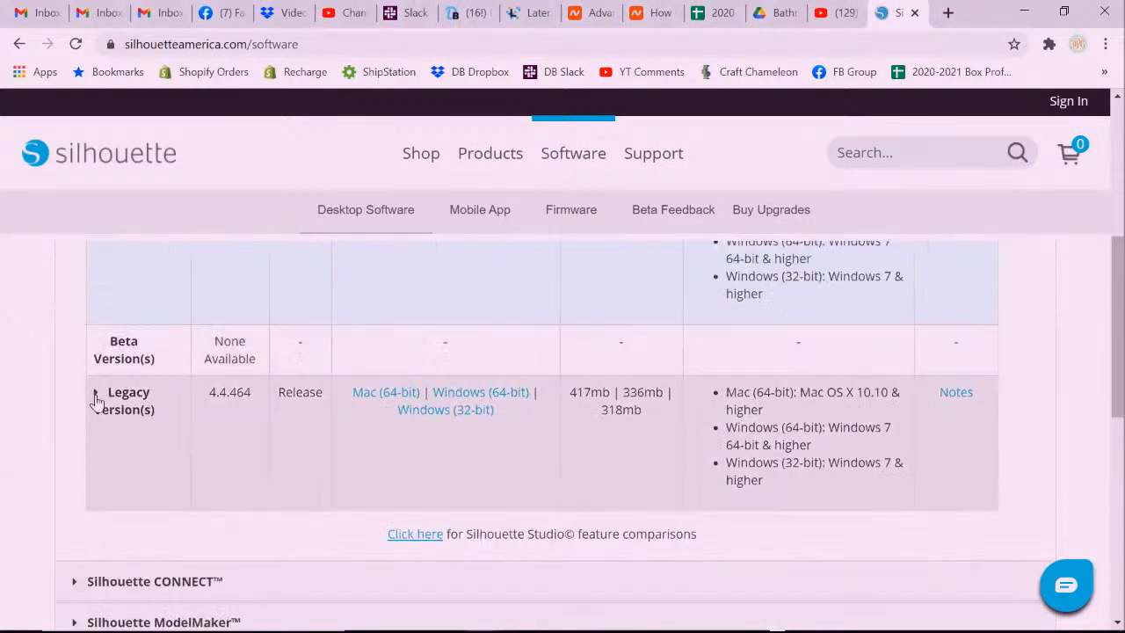
{"action": "left_click", "coordinate": [97, 397]}
View the Upgrade Options page, then return to the download page near the feature comparisons link.
{"action": "left_click_drag", "start_coordinate": [1118, 255], "coordinate": [1117, 365]}
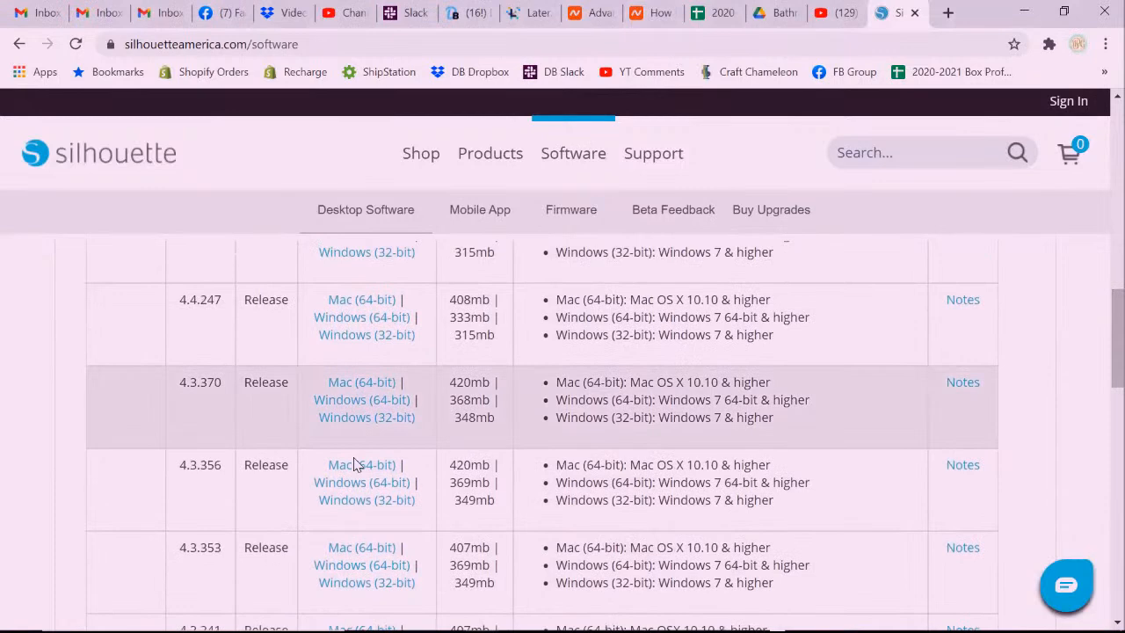
{"action": "left_click_drag", "start_coordinate": [181, 384], "coordinate": [233, 389]}
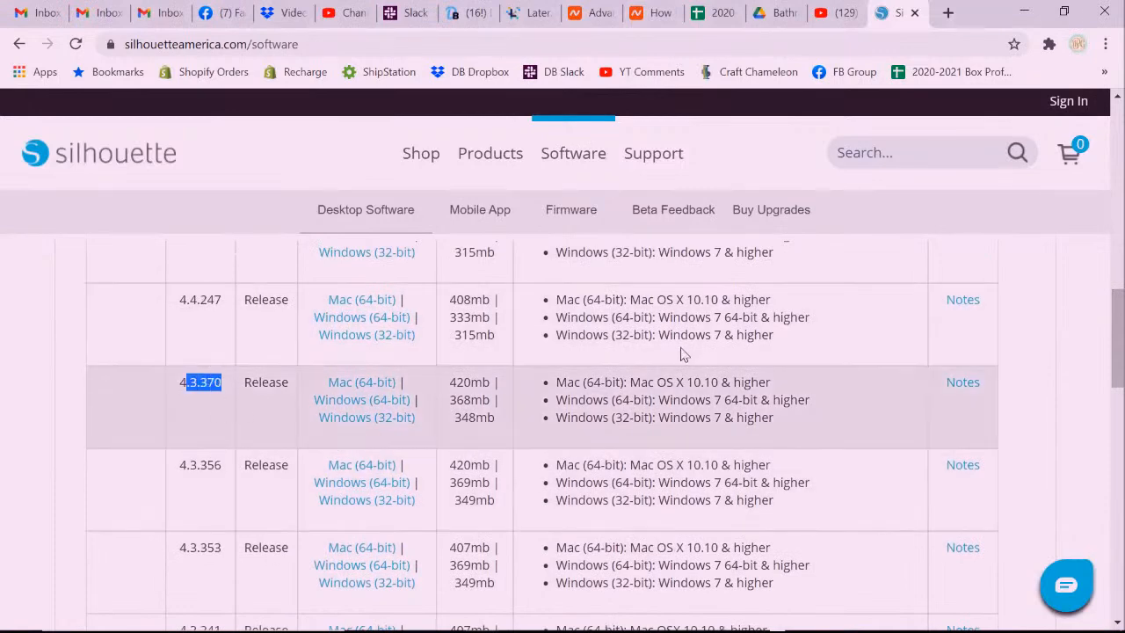
{"action": "left_click_drag", "start_coordinate": [1118, 332], "coordinate": [1118, 154]}
{"action": "scroll", "coordinate": [1120, 155], "scroll_direction": "down", "scroll_amount": 1}
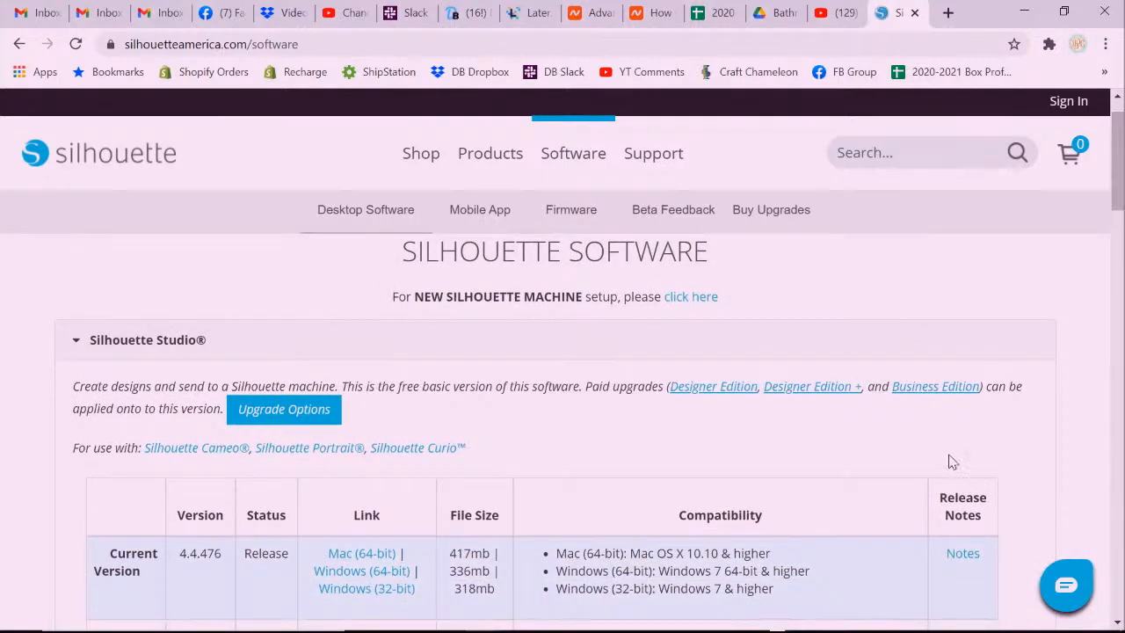
{"action": "left_click", "coordinate": [299, 411]}
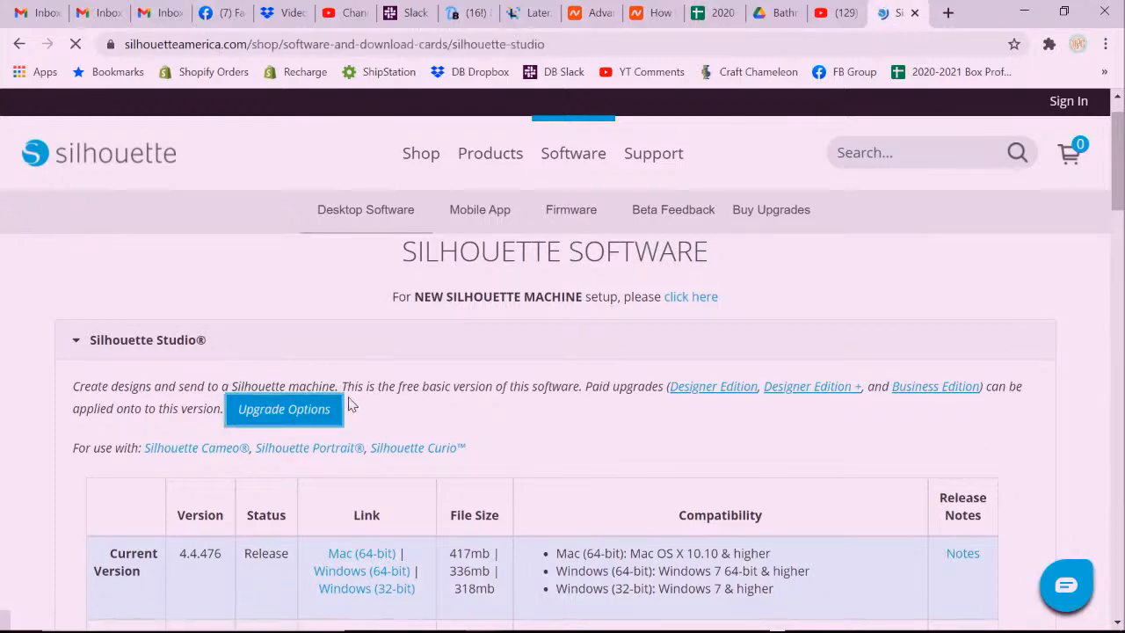
{"action": "left_click", "coordinate": [17, 46]}
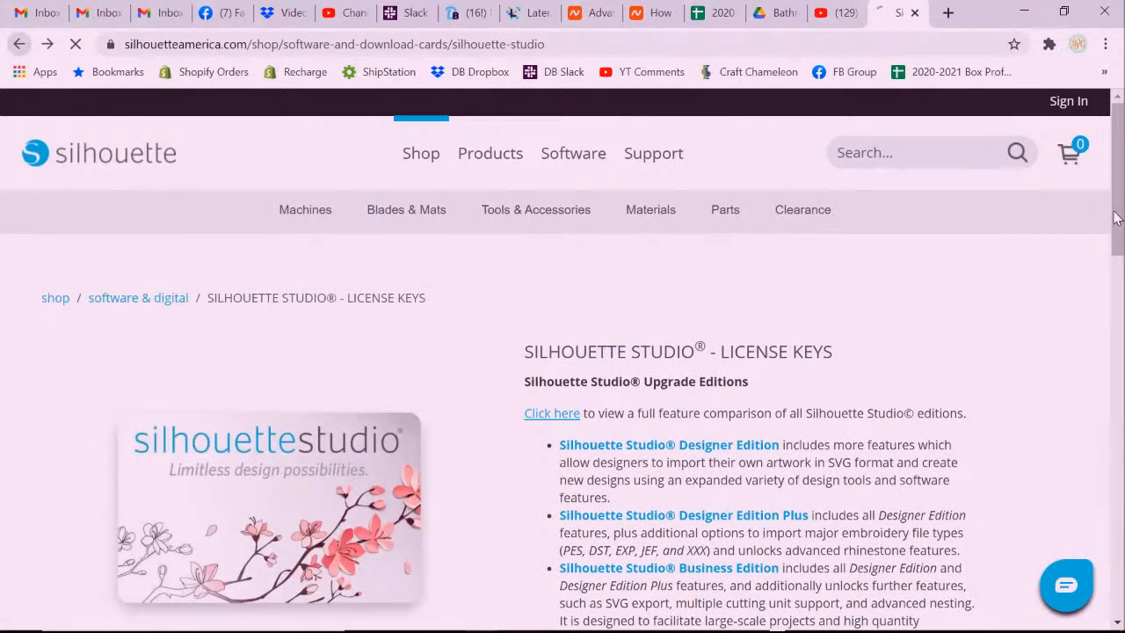
{"action": "scroll", "coordinate": [1109, 276], "scroll_direction": "down", "scroll_amount": 2}
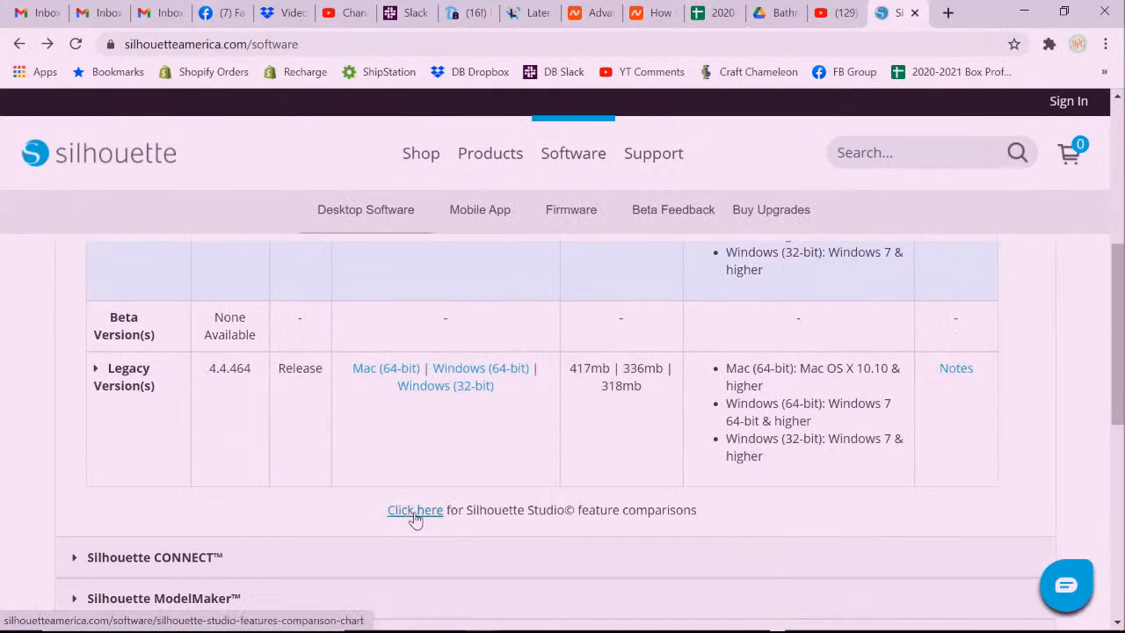
Open the edition comparison chart and scroll through rows like Emboss, Color Fonts and Layers.
{"action": "left_click", "coordinate": [415, 511]}
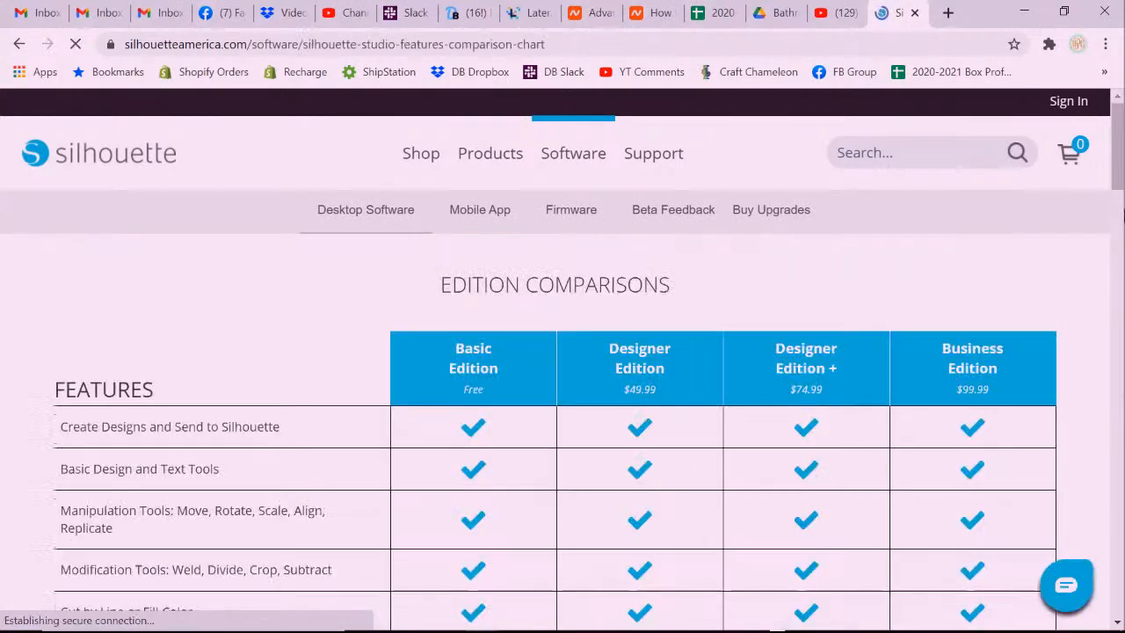
{"action": "left_click_drag", "start_coordinate": [1120, 140], "coordinate": [1121, 166]}
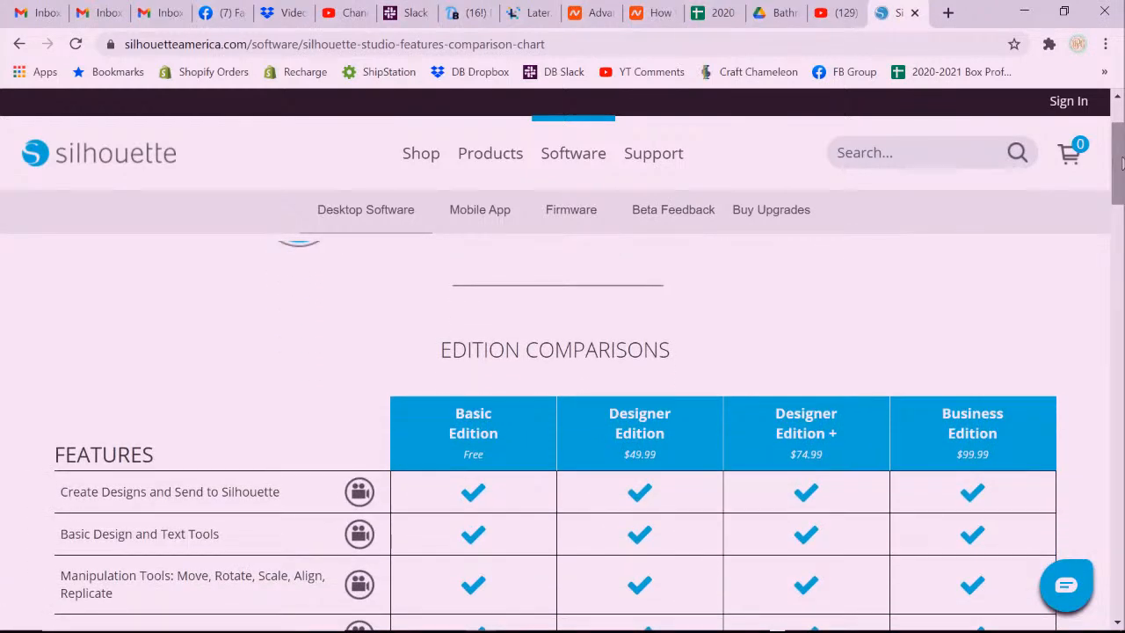
{"action": "left_click_drag", "start_coordinate": [1120, 158], "coordinate": [1118, 187]}
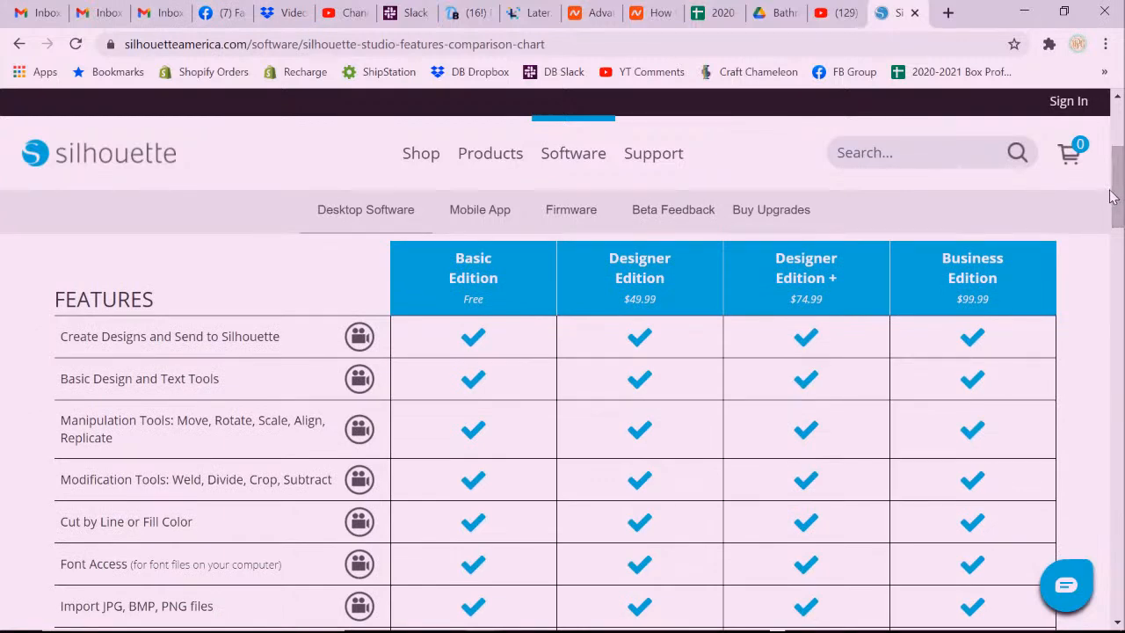
{"action": "left_click_drag", "start_coordinate": [1115, 187], "coordinate": [1120, 267]}
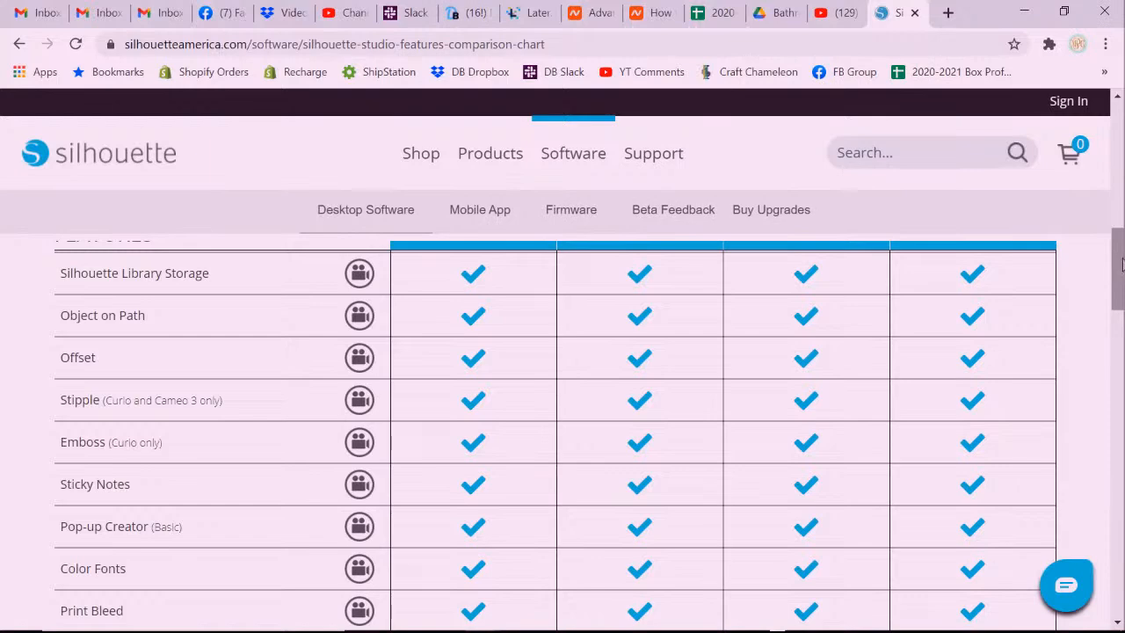
{"action": "left_click_drag", "start_coordinate": [1120, 269], "coordinate": [1120, 321]}
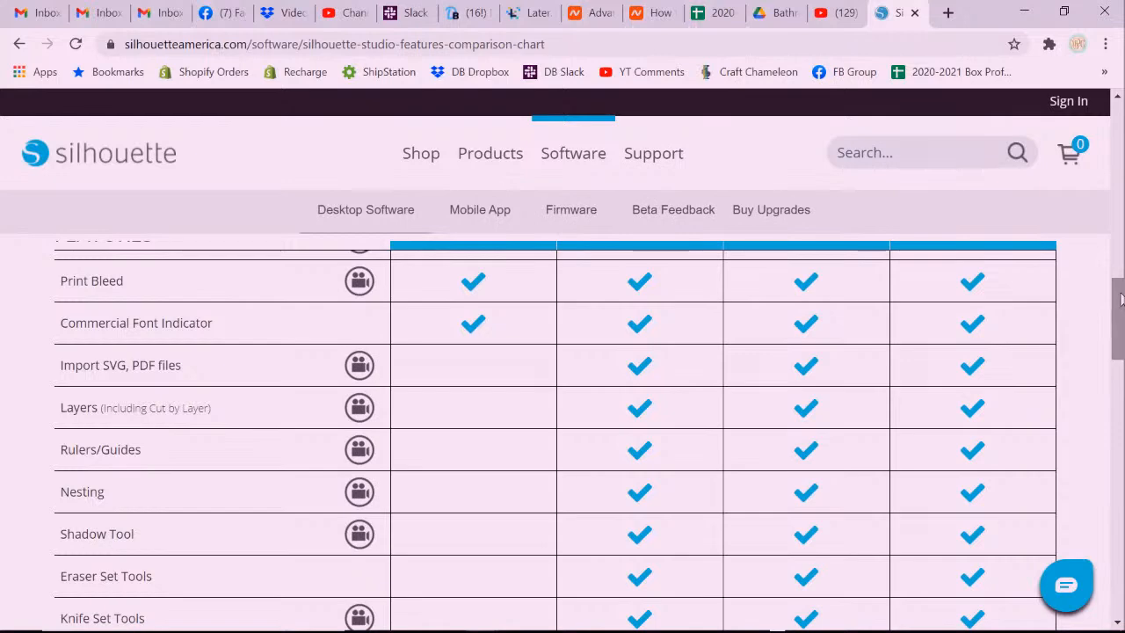
{"action": "key", "text": "ctrl+t"}
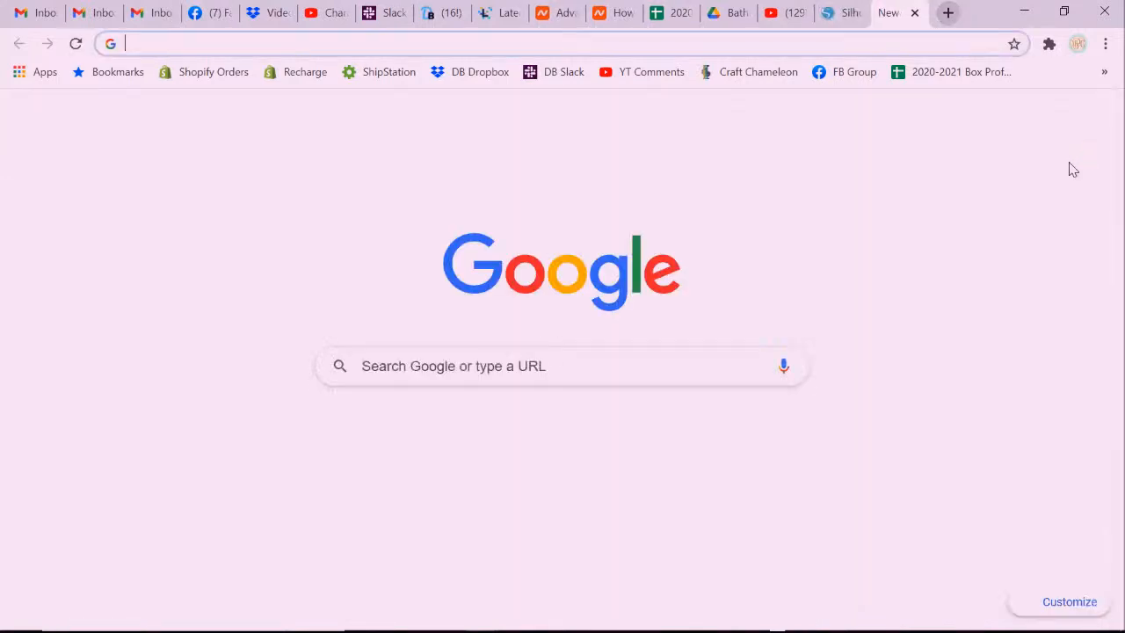
{"action": "key", "text": "ctrl+shift+Tab"}
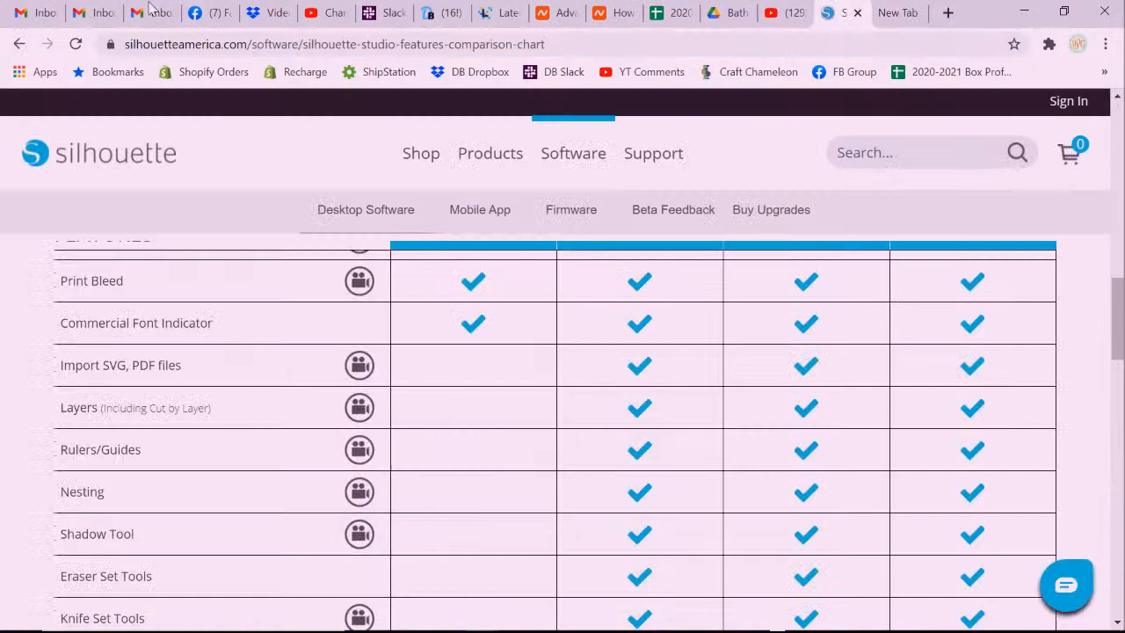
{"action": "scroll", "coordinate": [943, 261], "scroll_direction": "up", "scroll_amount": 2}
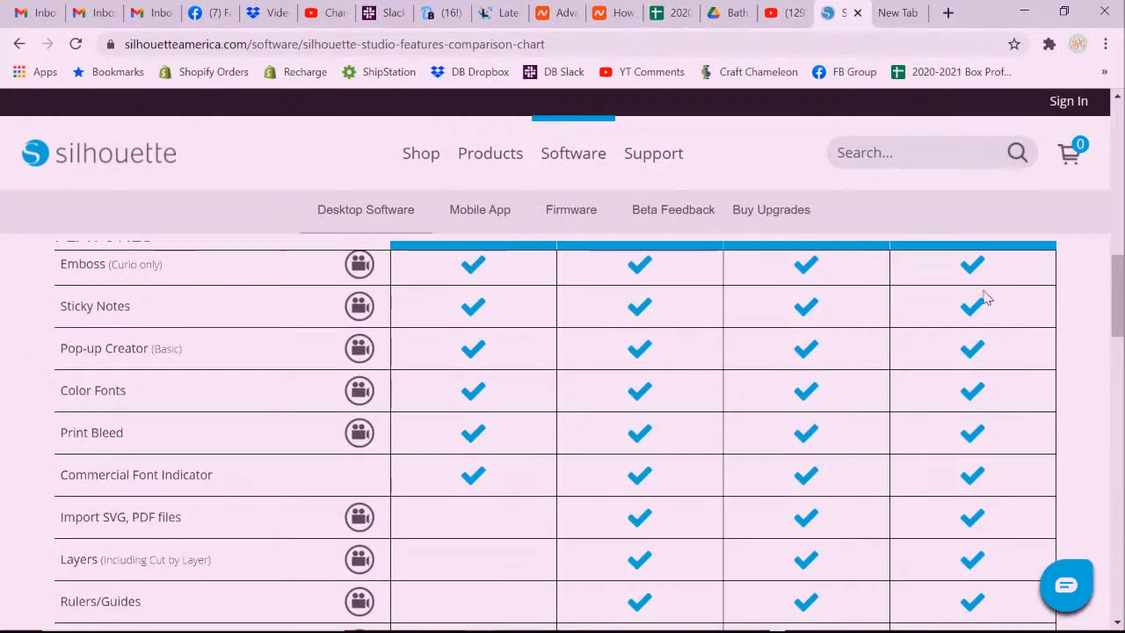
Scroll to the Business-only rows, highlighting Import Ai/CDR/EPS, Export SVG and Handwritten Font Creation.
{"action": "left_click_drag", "start_coordinate": [1118, 279], "coordinate": [1117, 475]}
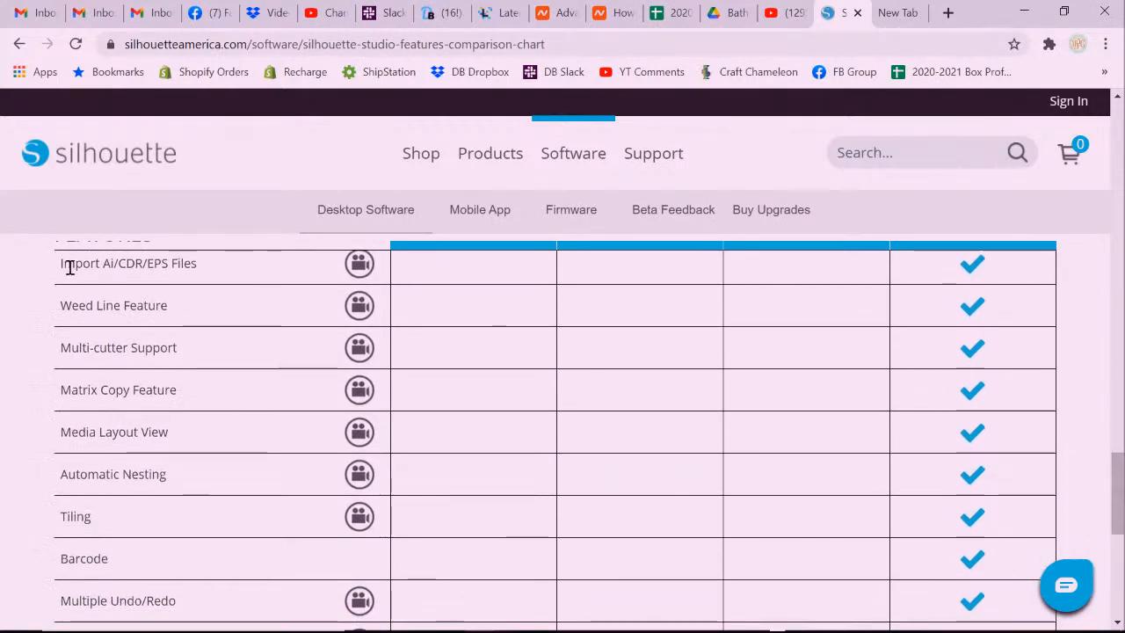
{"action": "left_click_drag", "start_coordinate": [63, 263], "coordinate": [201, 275]}
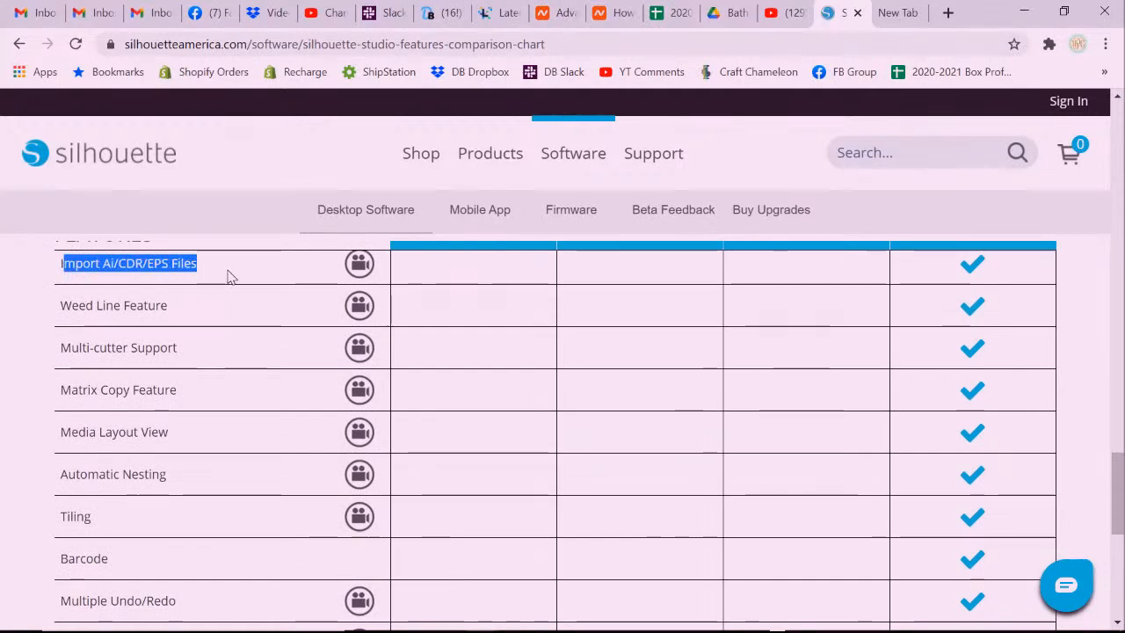
{"action": "left_click", "coordinate": [110, 264]}
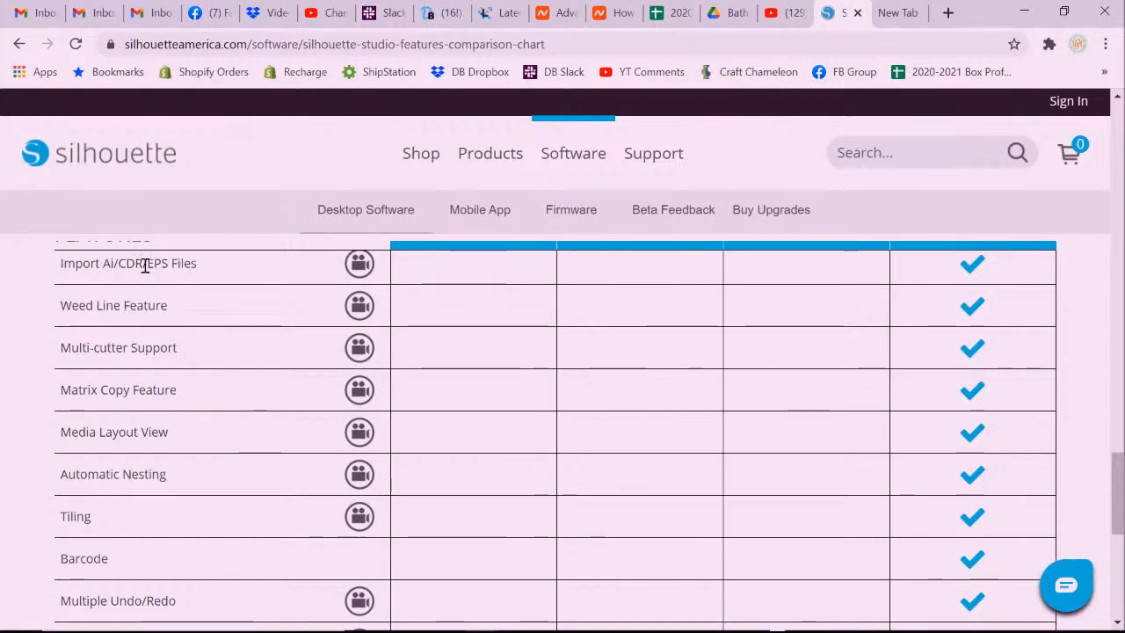
{"action": "left_click_drag", "start_coordinate": [1119, 473], "coordinate": [1120, 503]}
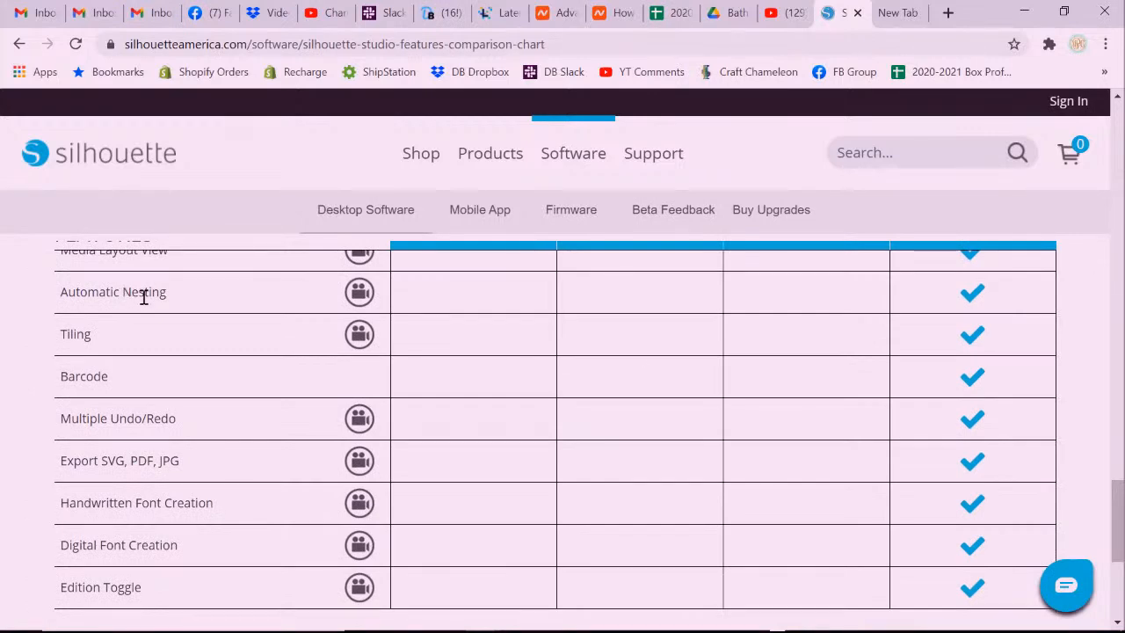
{"action": "left_click_drag", "start_coordinate": [1121, 497], "coordinate": [1120, 503]}
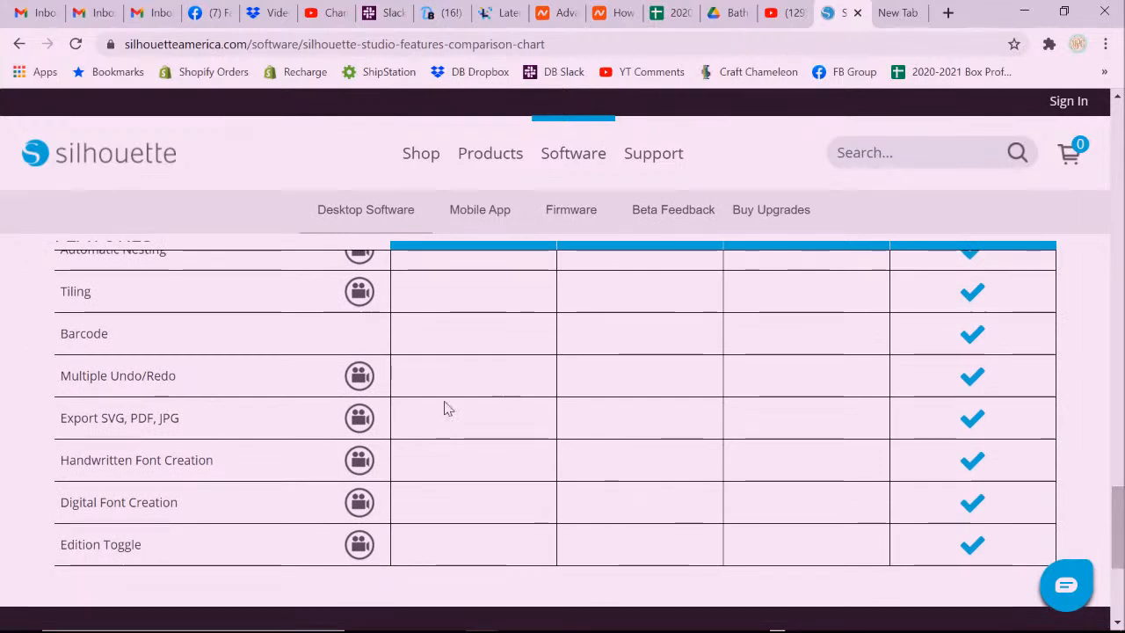
{"action": "left_click_drag", "start_coordinate": [62, 418], "coordinate": [180, 418]}
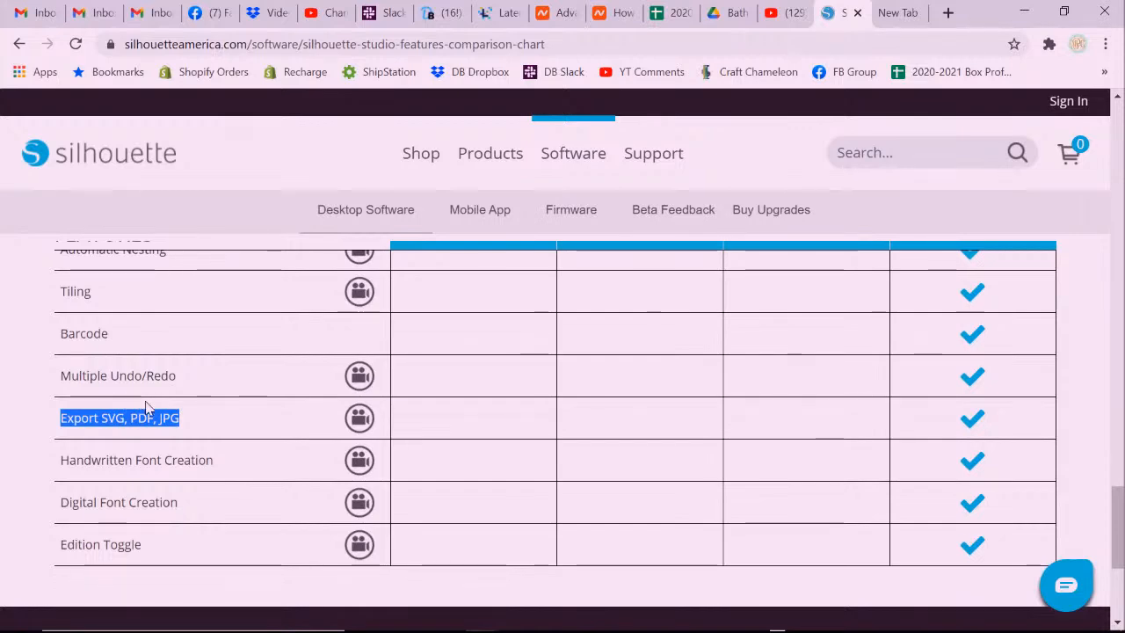
{"action": "left_click_drag", "start_coordinate": [68, 460], "coordinate": [208, 462]}
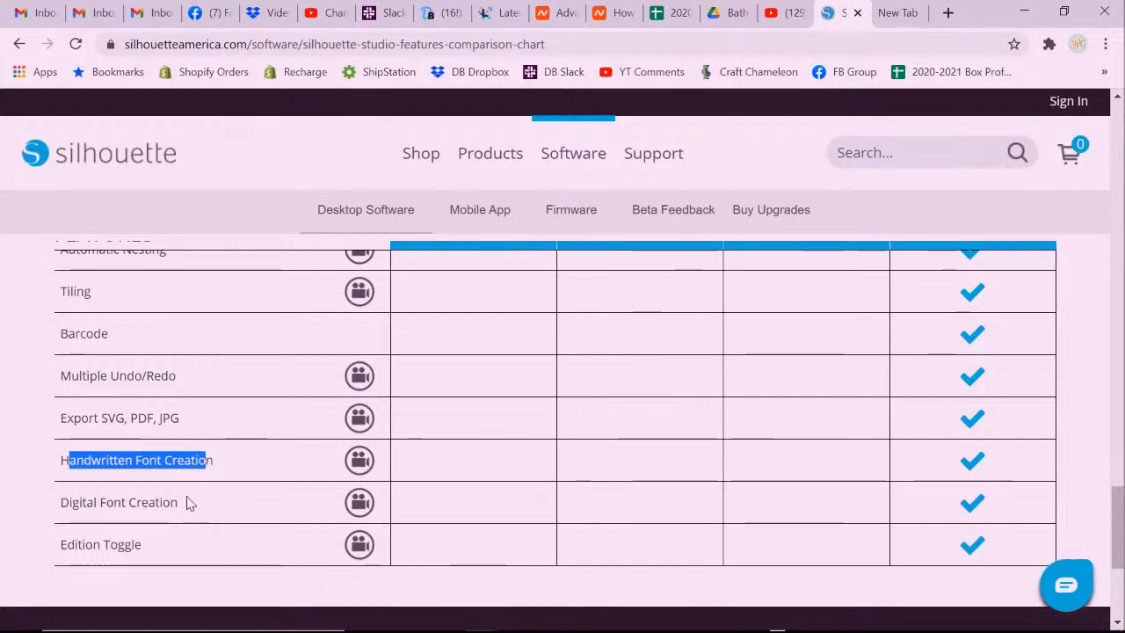
Highlight the Advanced Warp, Flexishapes and Warp Templates rows in the comparison chart.
{"action": "scroll", "coordinate": [163, 540], "scroll_direction": "down", "scroll_amount": 1}
{"action": "scroll", "coordinate": [163, 539], "scroll_direction": "up", "scroll_amount": 2}
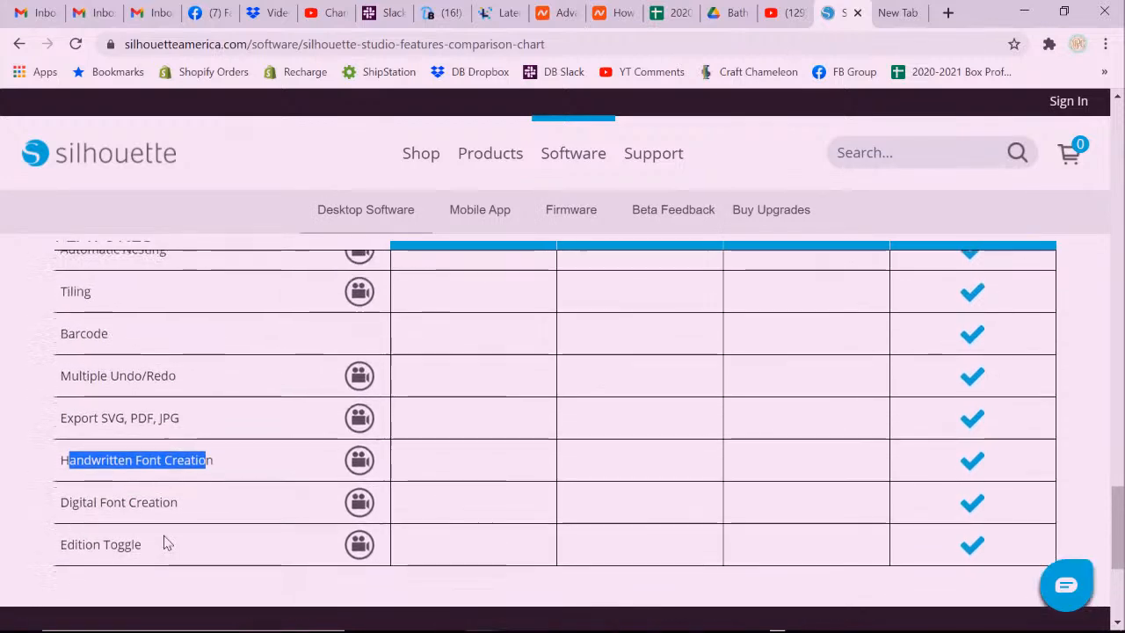
{"action": "scroll", "coordinate": [167, 542], "scroll_direction": "up", "scroll_amount": 4}
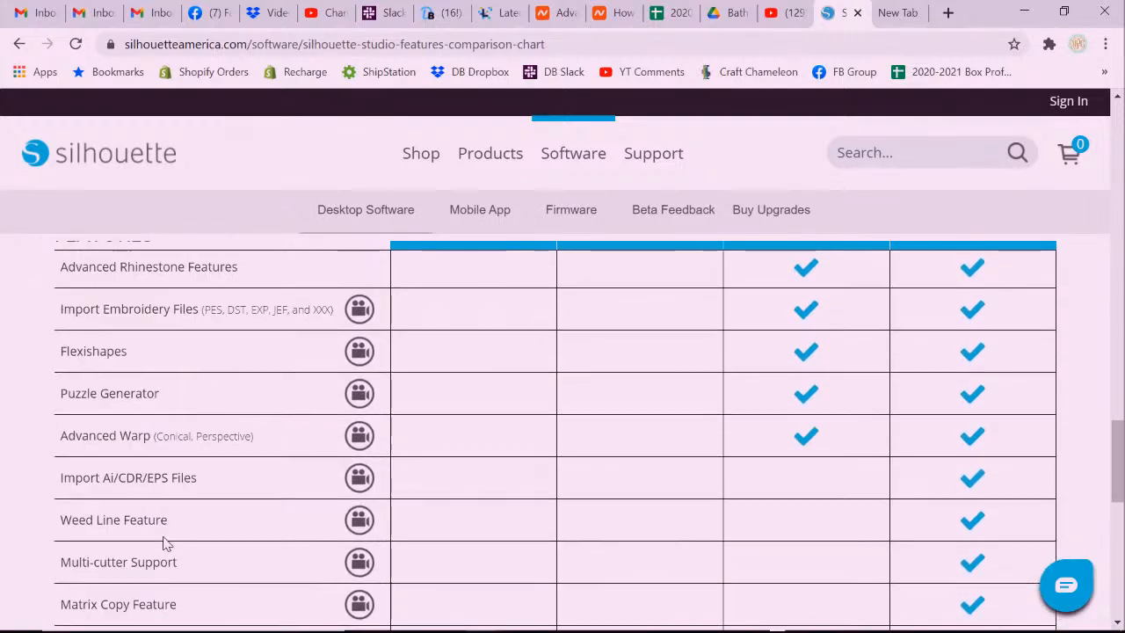
{"action": "scroll", "coordinate": [167, 542], "scroll_direction": "up", "scroll_amount": 2}
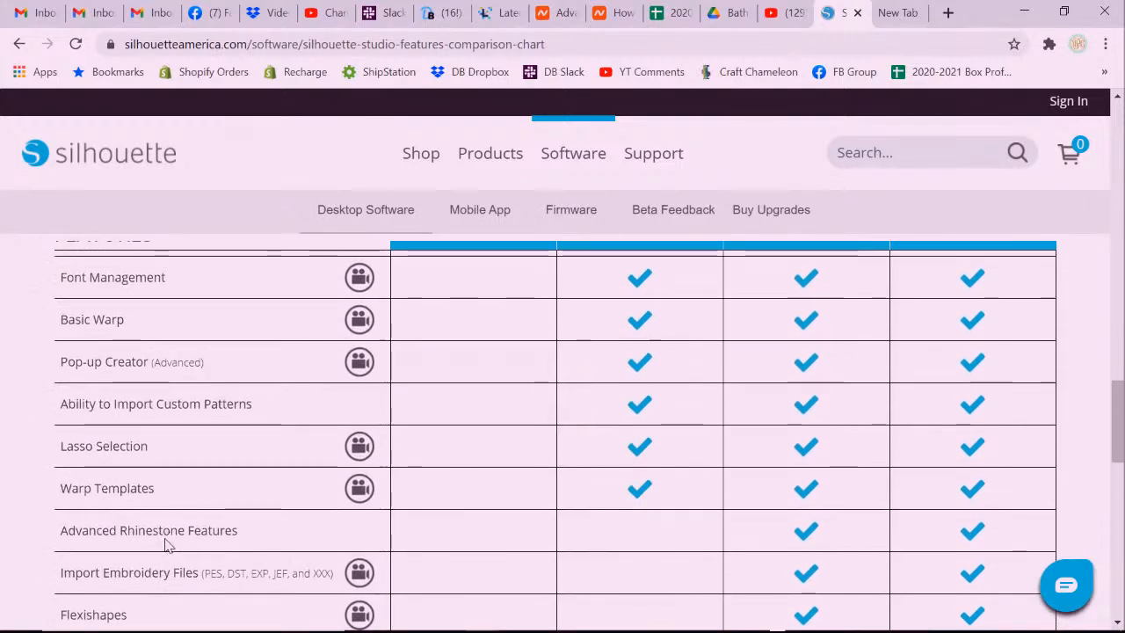
{"action": "scroll", "coordinate": [167, 545], "scroll_direction": "down", "scroll_amount": 2}
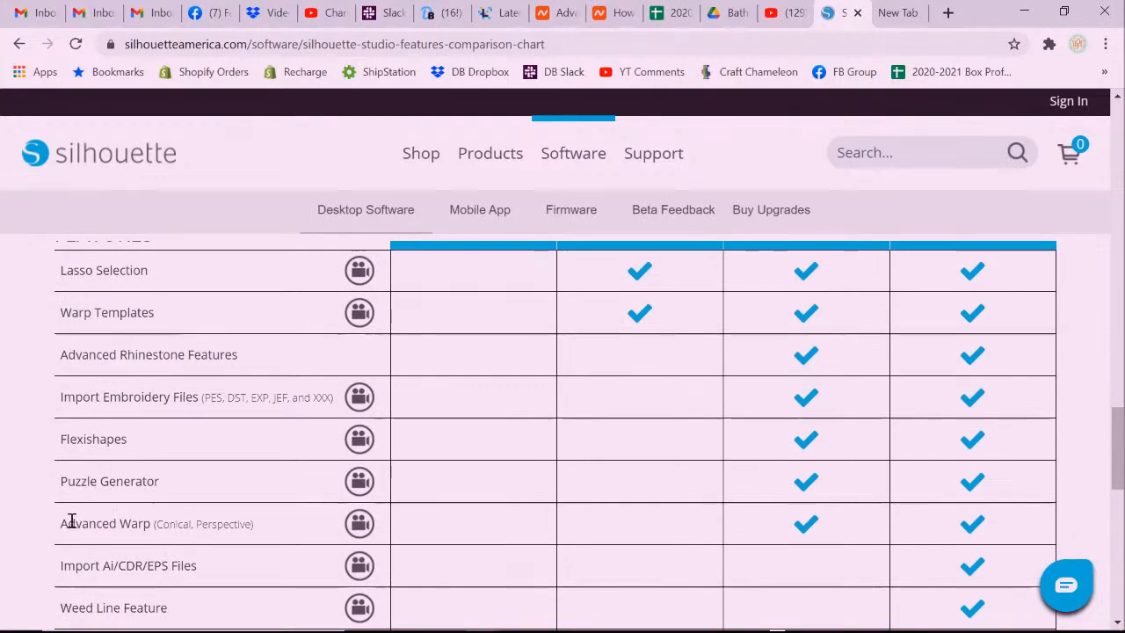
{"action": "left_click_drag", "start_coordinate": [63, 524], "coordinate": [148, 527]}
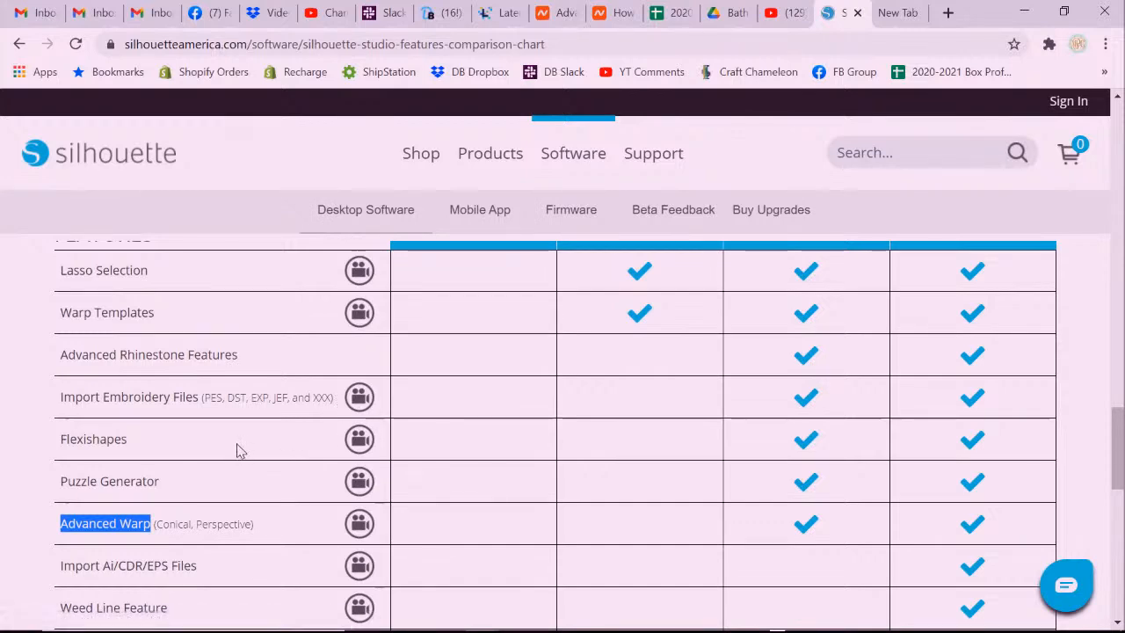
{"action": "left_click_drag", "start_coordinate": [60, 439], "coordinate": [128, 439]}
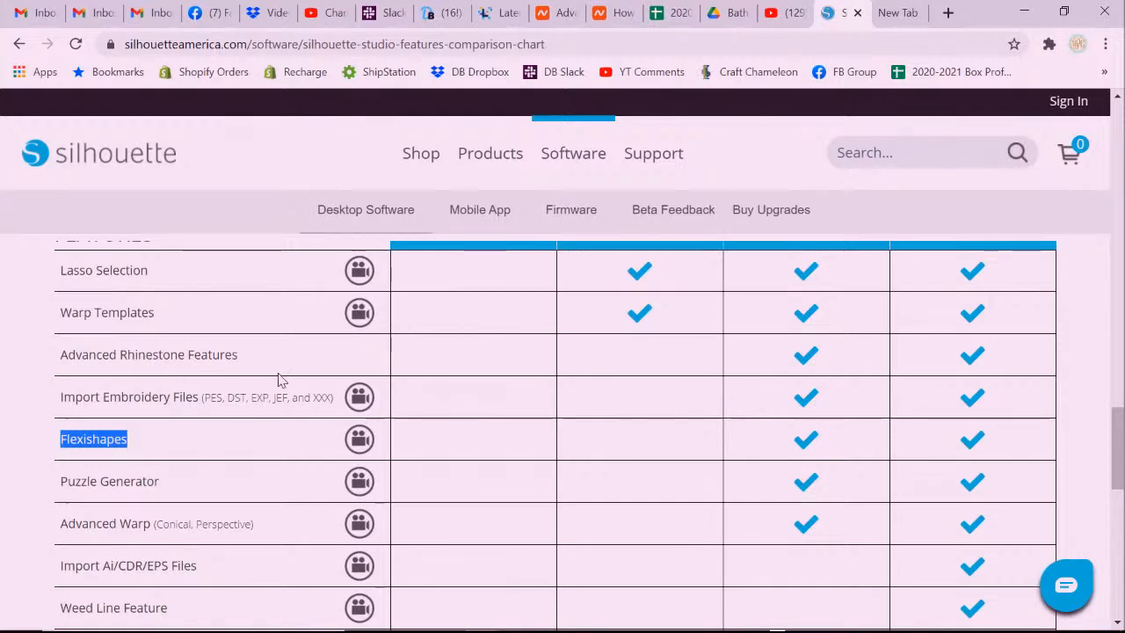
{"action": "left_click_drag", "start_coordinate": [63, 314], "coordinate": [158, 313]}
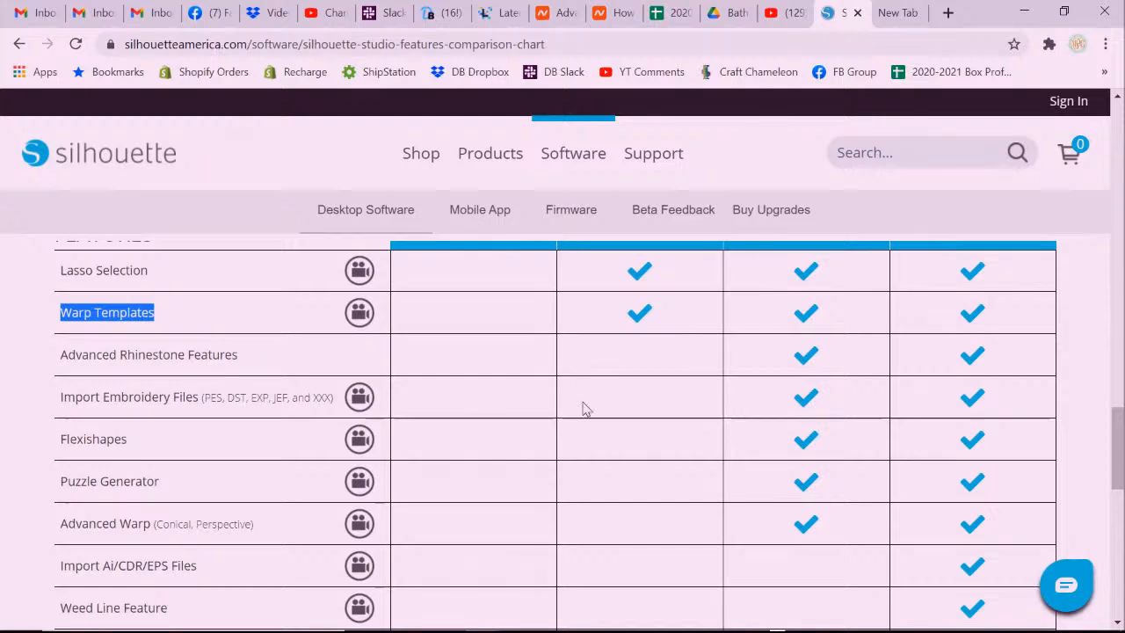
Scroll back up the chart, highlighting further rows including Rulers/Guides.
{"action": "scroll", "coordinate": [575, 459], "scroll_direction": "up", "scroll_amount": 1}
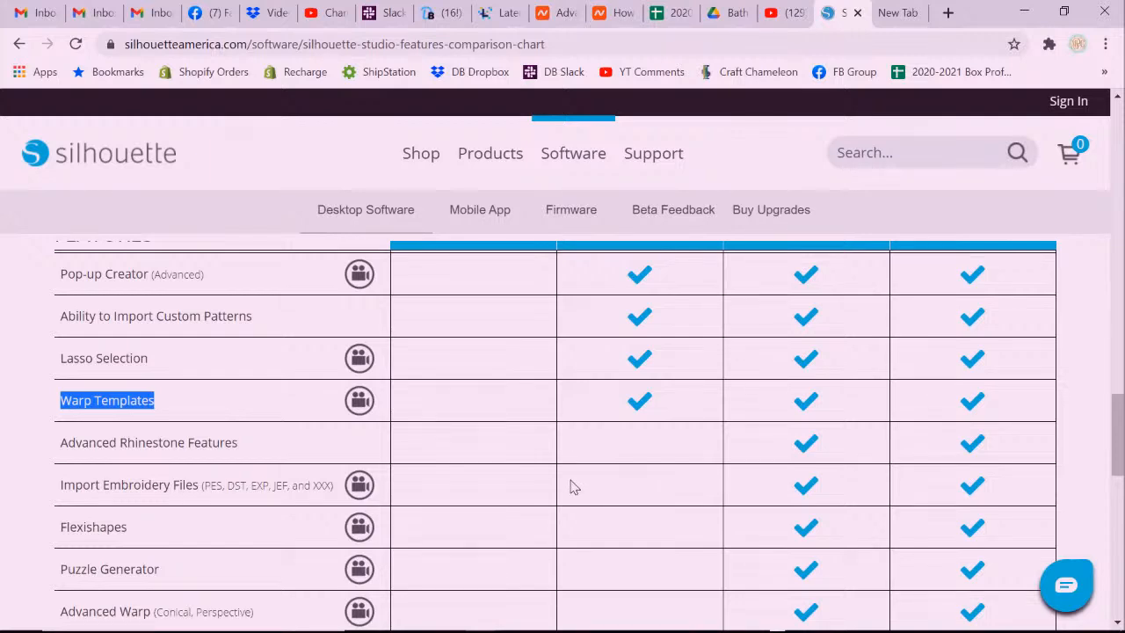
{"action": "scroll", "coordinate": [559, 488], "scroll_direction": "up", "scroll_amount": 1}
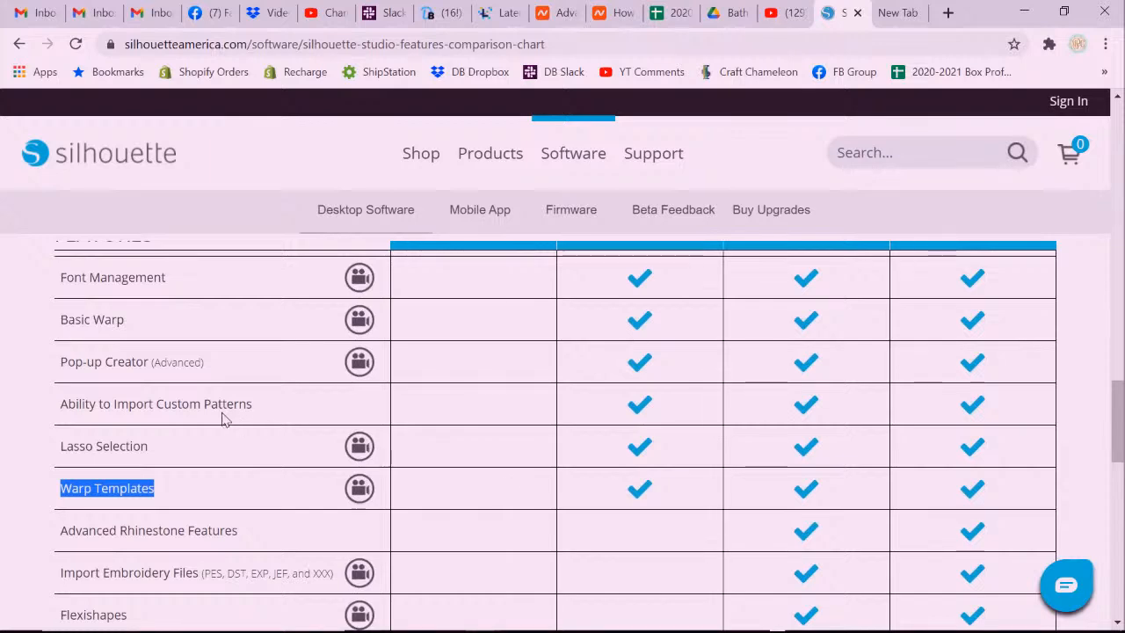
{"action": "left_click_drag", "start_coordinate": [100, 402], "coordinate": [275, 407]}
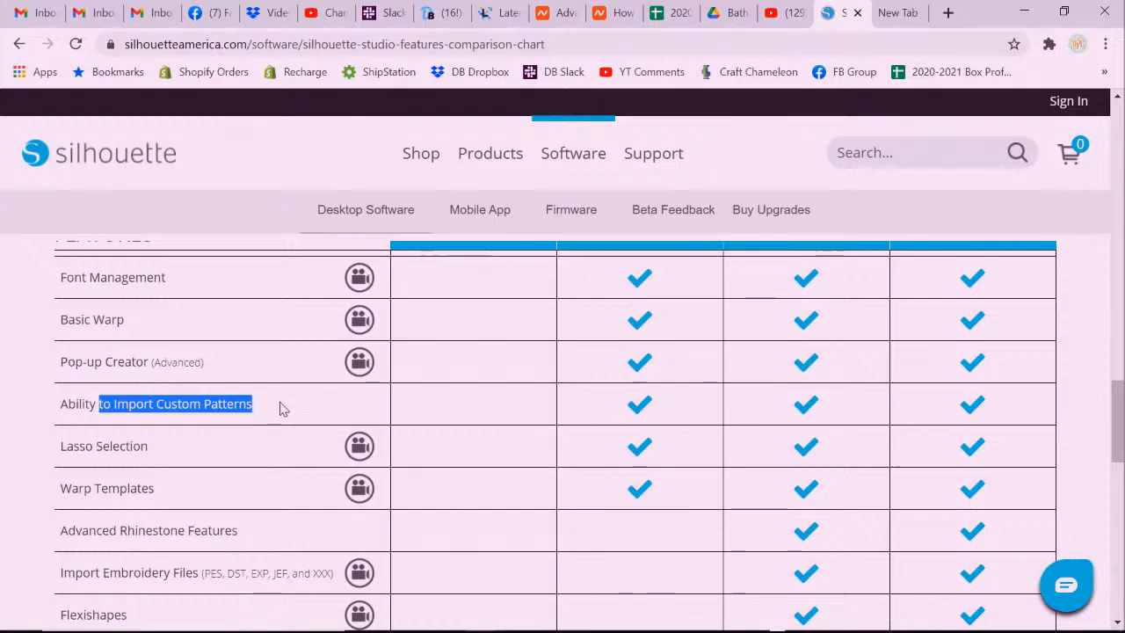
{"action": "scroll", "coordinate": [281, 407], "scroll_direction": "up", "scroll_amount": 1}
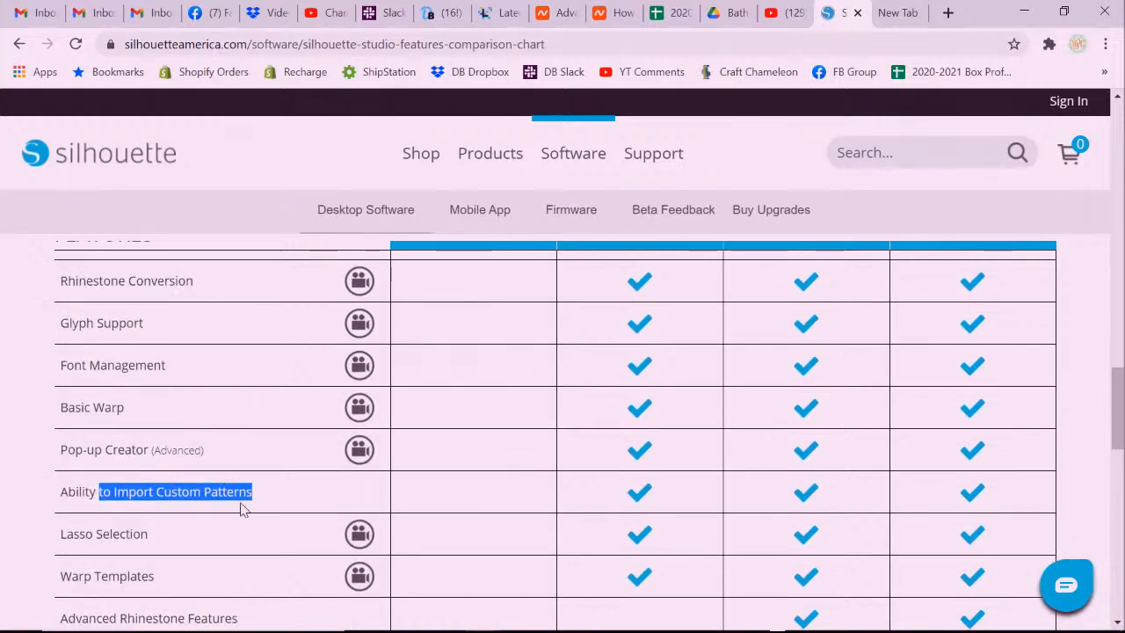
{"action": "scroll", "coordinate": [230, 508], "scroll_direction": "up", "scroll_amount": 3}
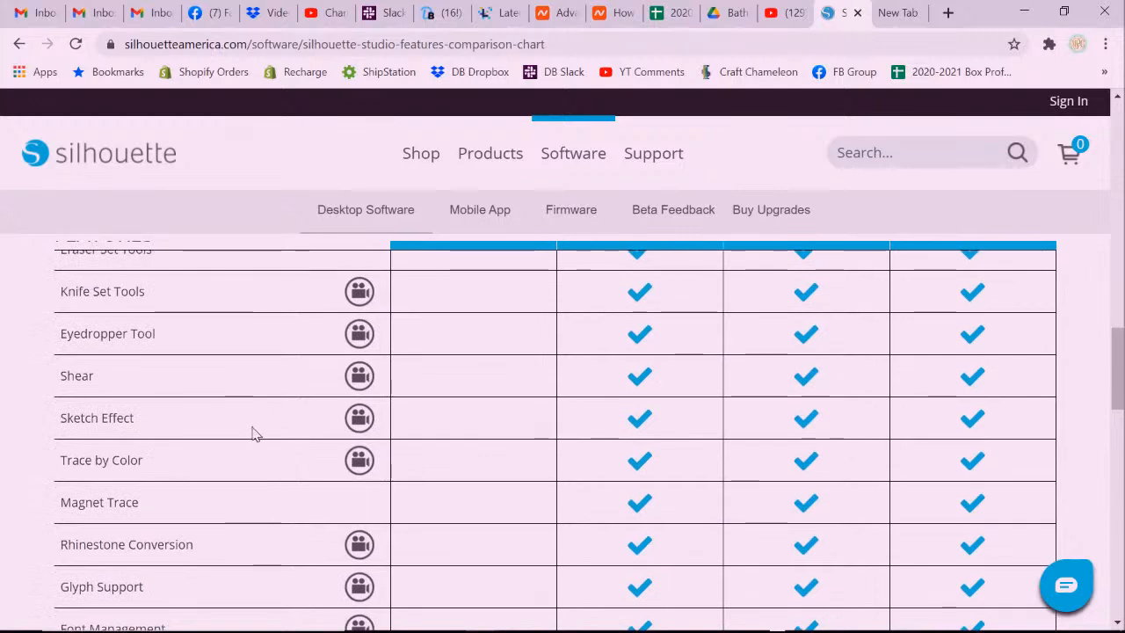
{"action": "scroll", "coordinate": [251, 436], "scroll_direction": "up", "scroll_amount": 2}
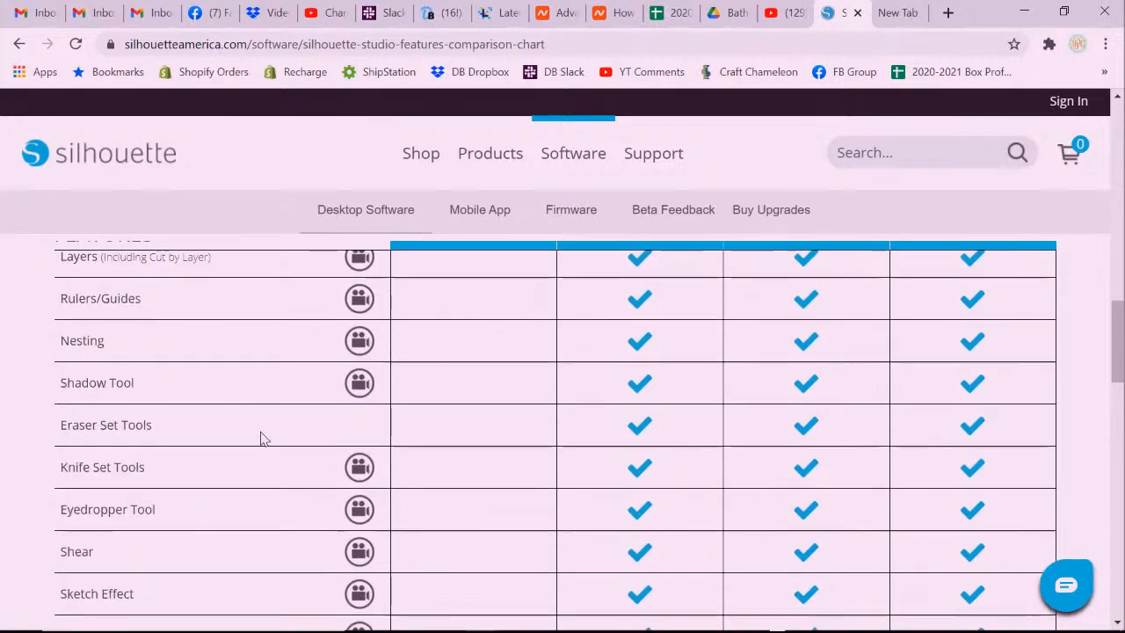
{"action": "scroll", "coordinate": [248, 440], "scroll_direction": "up", "scroll_amount": 1}
{"action": "left_click_drag", "start_coordinate": [78, 387], "coordinate": [129, 387]}
{"action": "scroll", "coordinate": [195, 373], "scroll_direction": "up", "scroll_amount": 2}
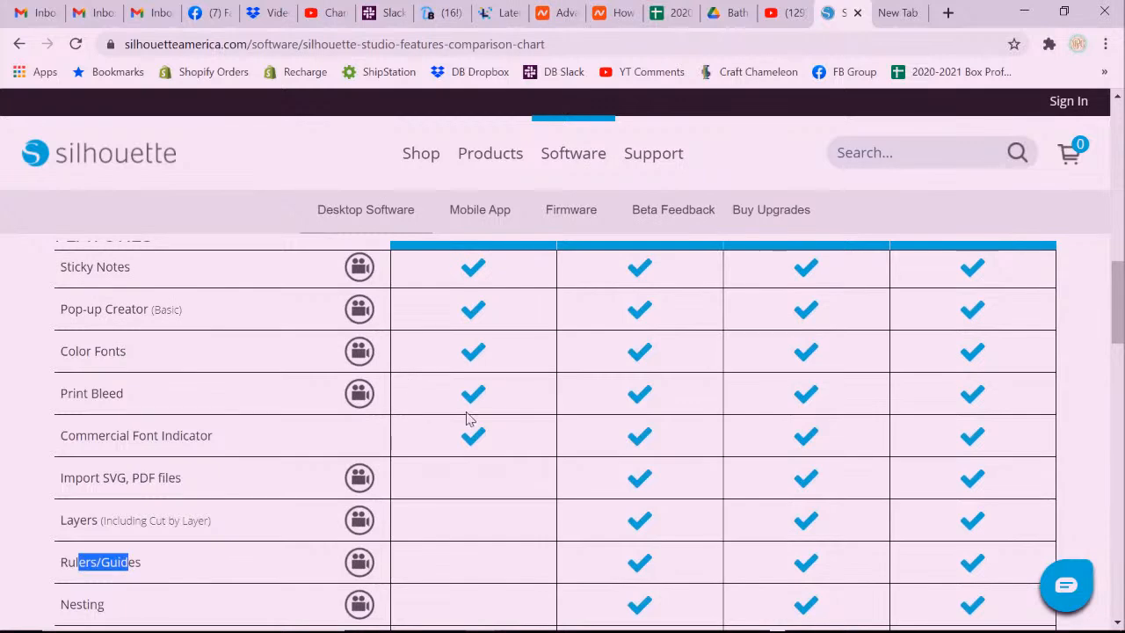
{"action": "scroll", "coordinate": [660, 434], "scroll_direction": "up", "scroll_amount": 10}
{"action": "scroll", "coordinate": [663, 434], "scroll_direction": "up", "scroll_amount": 3}
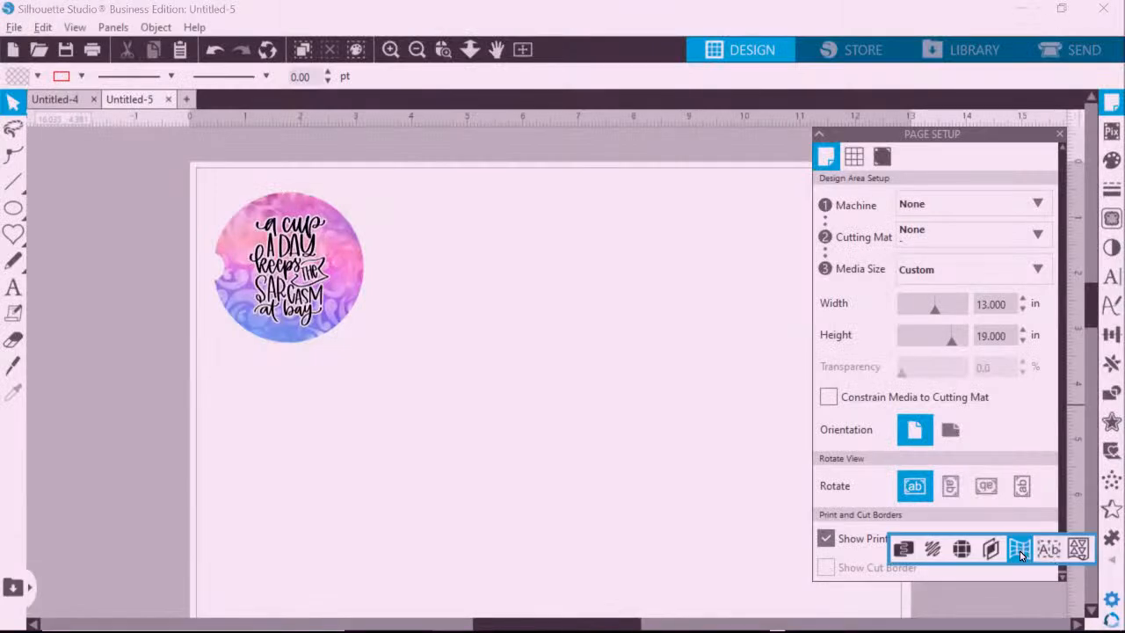
Add a new text object reading HELLO near the page centre.
{"action": "left_click", "coordinate": [1019, 550]}
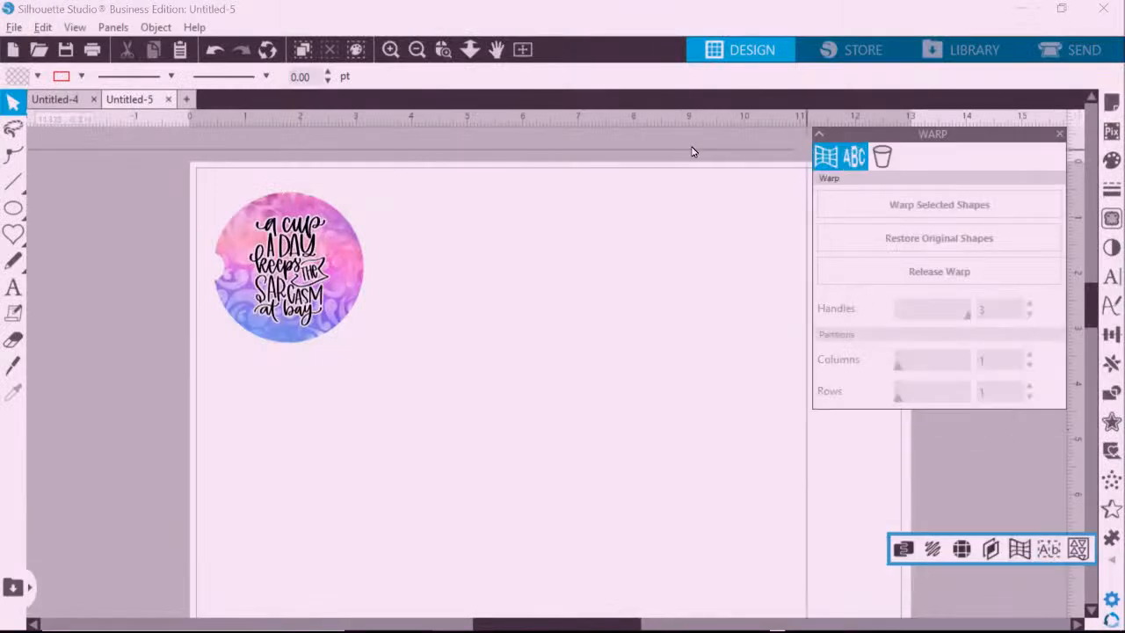
{"action": "left_click", "coordinate": [13, 287]}
{"action": "left_click", "coordinate": [477, 380]}
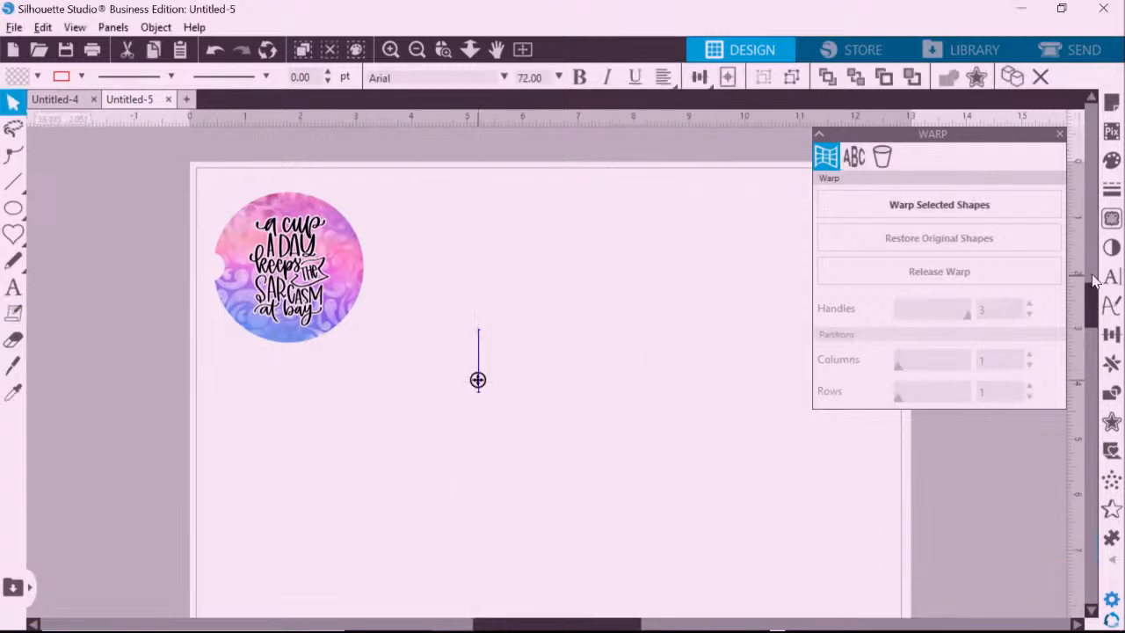
{"action": "type", "text": "HELLO"}
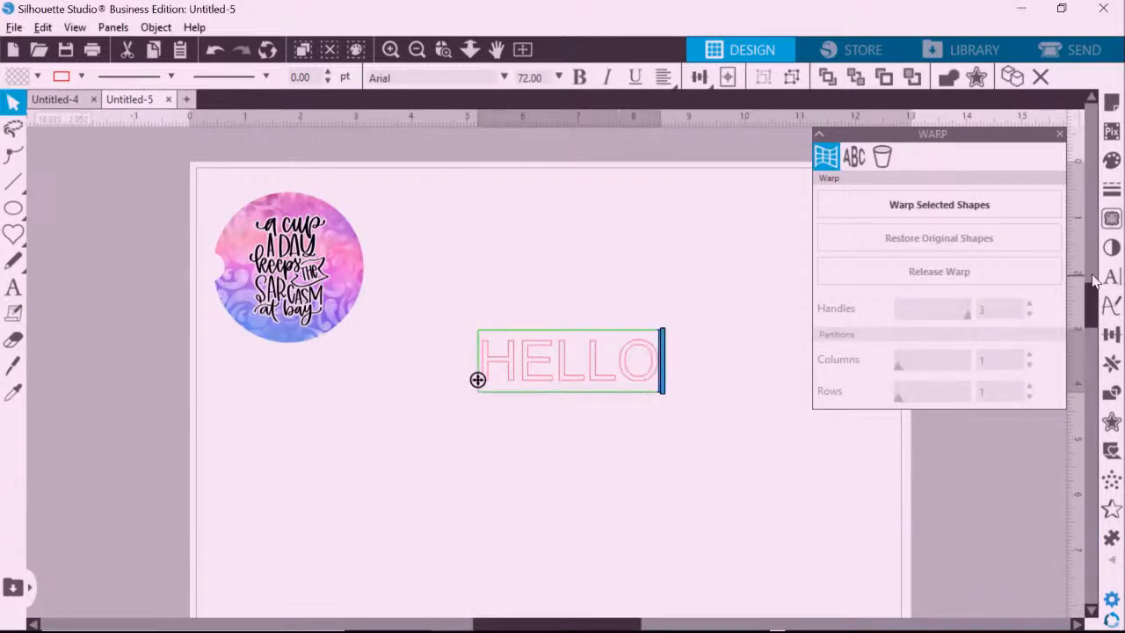
Make HELLO black in SnuqSweater1CLN, enlarged to about 5.1 x 2.8 in beside the coaster.
{"action": "left_click_drag", "start_coordinate": [527, 201], "coordinate": [647, 386]}
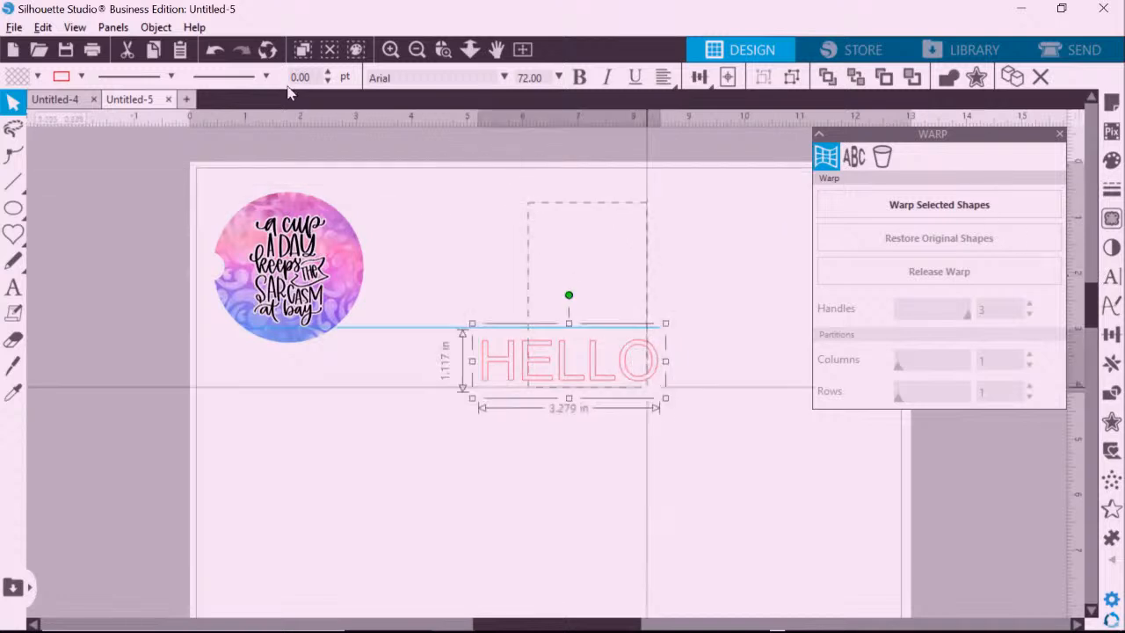
{"action": "left_click", "coordinate": [37, 76]}
{"action": "left_click", "coordinate": [87, 103]}
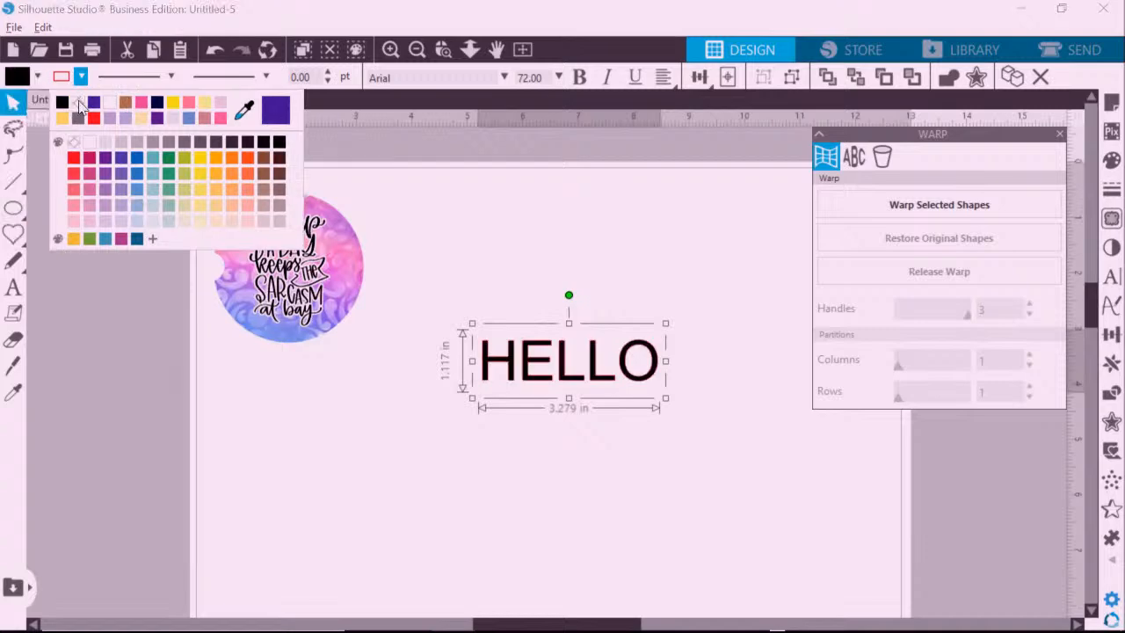
{"action": "left_click", "coordinate": [1112, 280]}
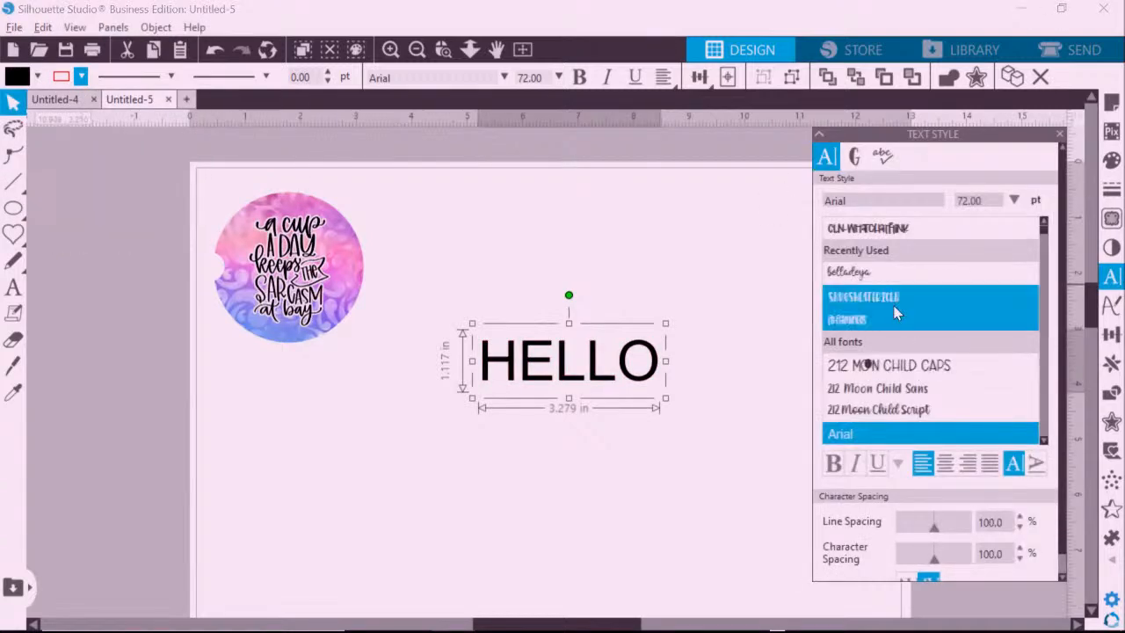
{"action": "left_click", "coordinate": [894, 314]}
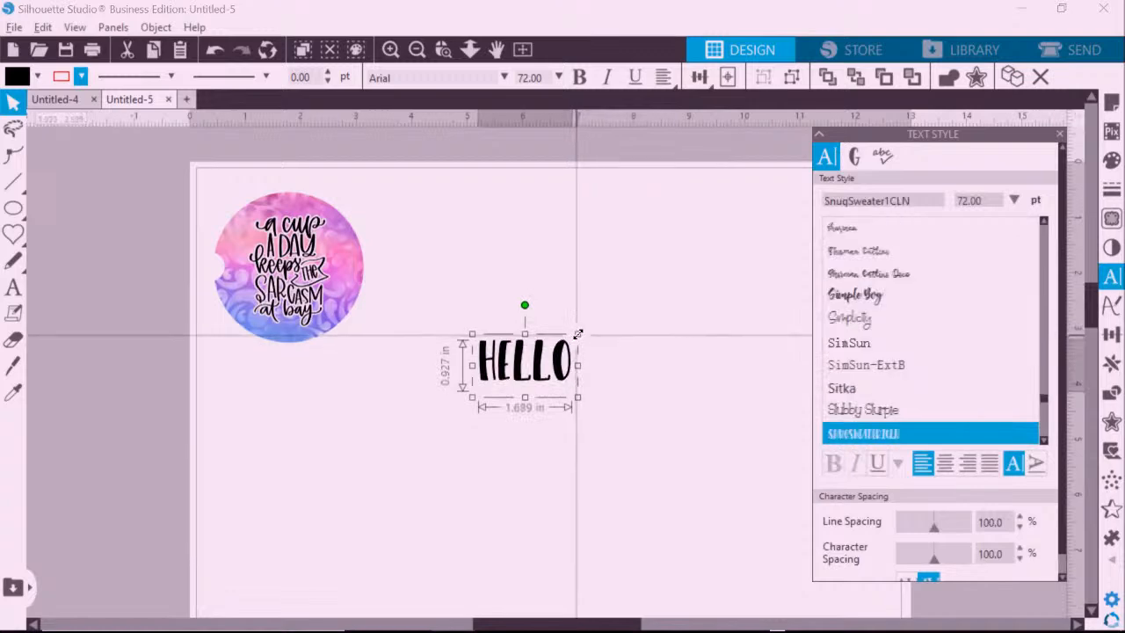
{"action": "left_click_drag", "start_coordinate": [577, 334], "coordinate": [753, 227]}
{"action": "left_click_drag", "start_coordinate": [668, 282], "coordinate": [590, 374]}
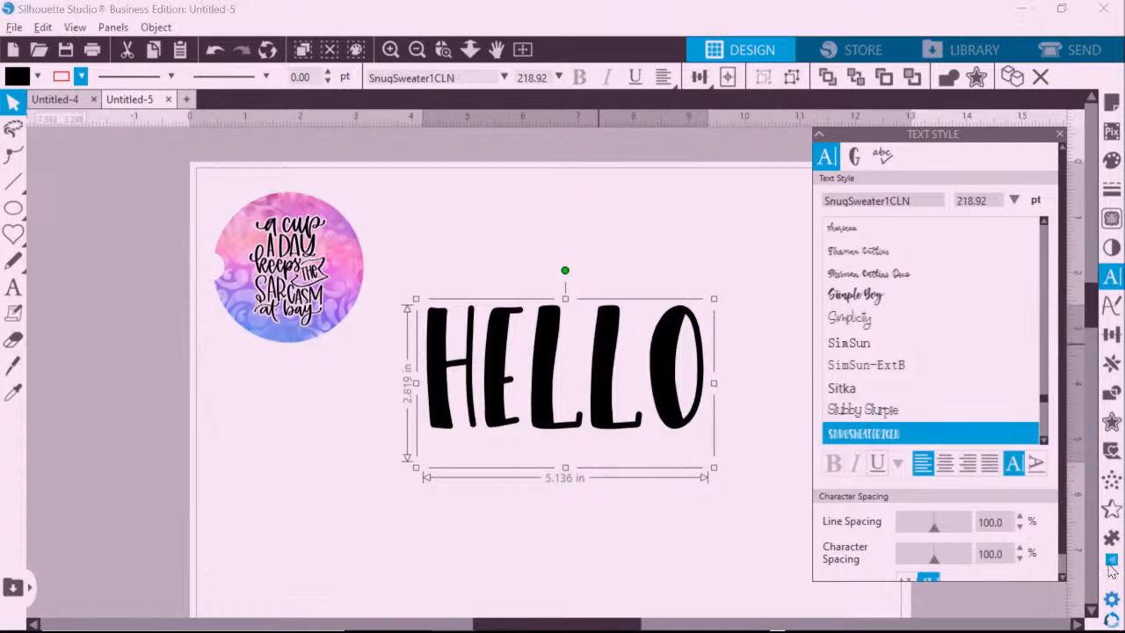
{"action": "mouse_move", "coordinate": [1112, 562]}
{"action": "left_click", "coordinate": [1019, 548]}
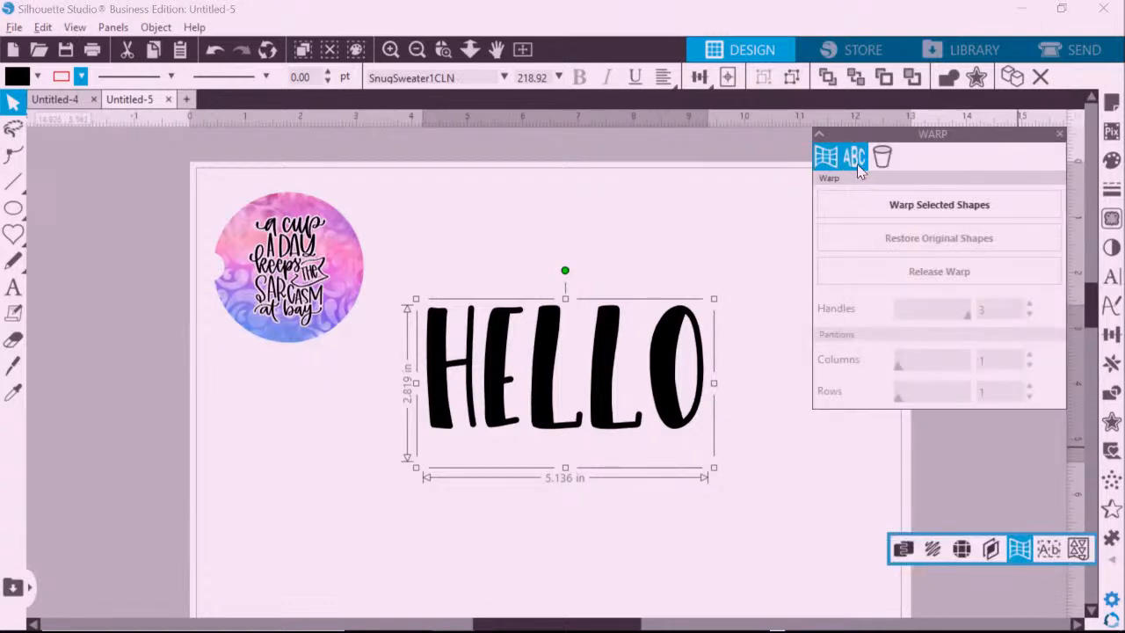
After trying several templates, apply the lens bulge warp to HELLO and pull its top and bottom outward.
{"action": "left_click", "coordinate": [856, 163]}
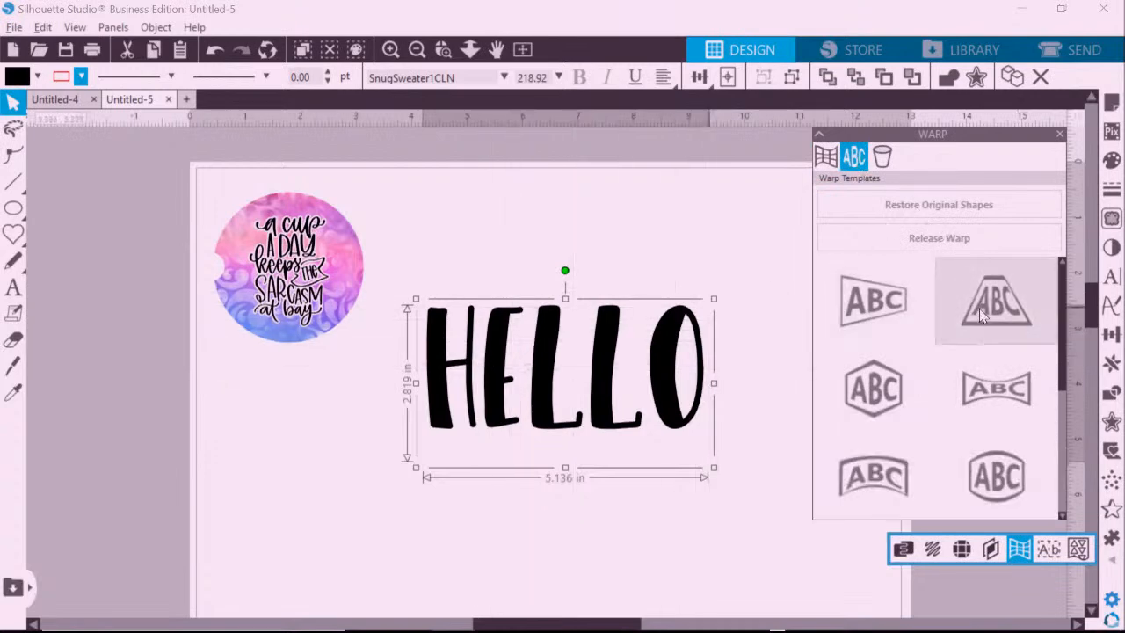
{"action": "left_click", "coordinate": [999, 299]}
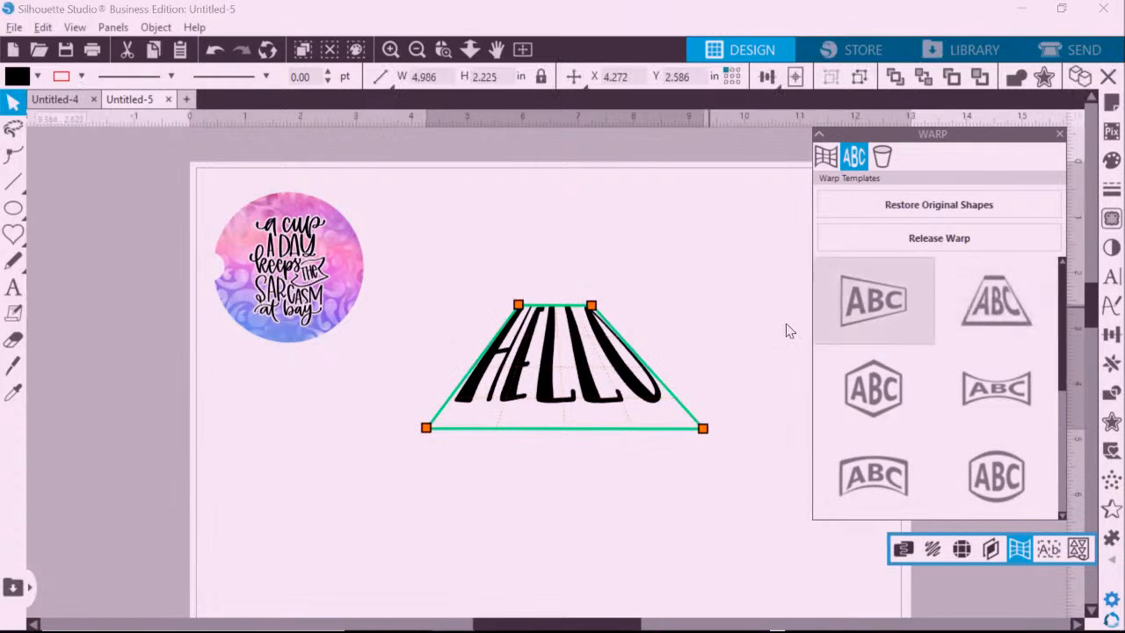
{"action": "left_click", "coordinate": [874, 389]}
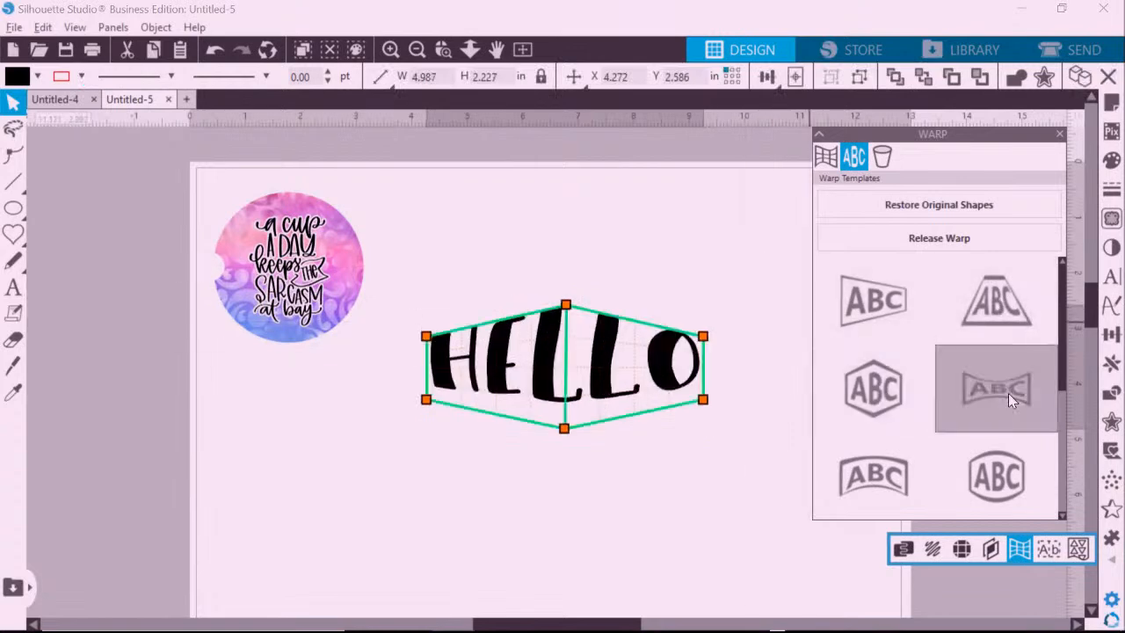
{"action": "left_click", "coordinate": [1008, 393]}
{"action": "left_click", "coordinate": [882, 483]}
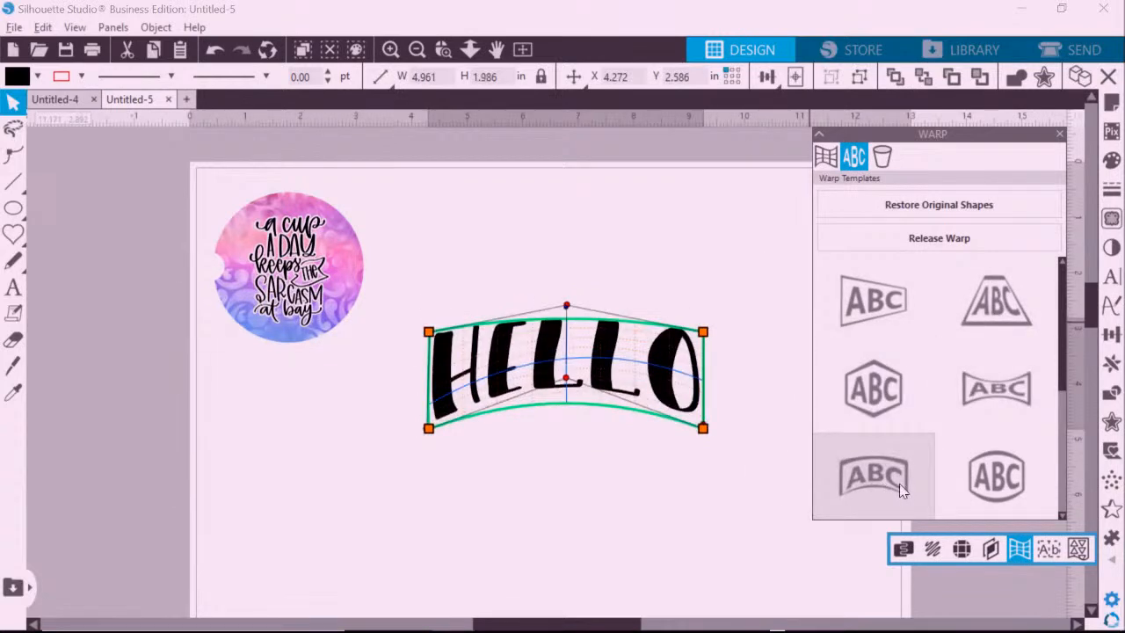
{"action": "left_click", "coordinate": [994, 480]}
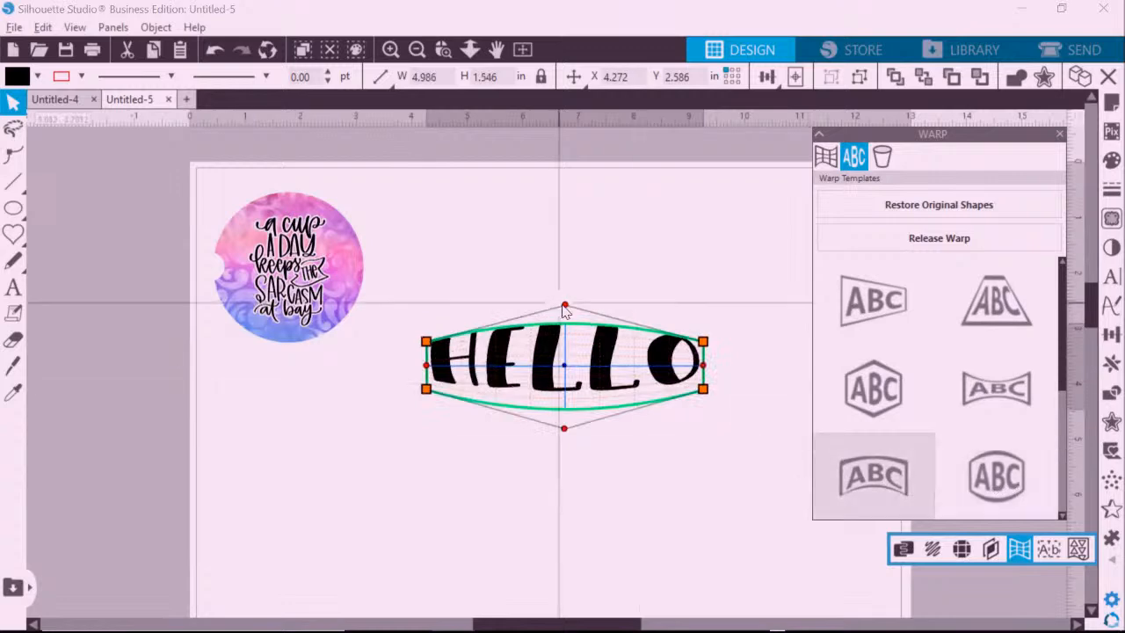
{"action": "left_click_drag", "start_coordinate": [573, 310], "coordinate": [566, 264]}
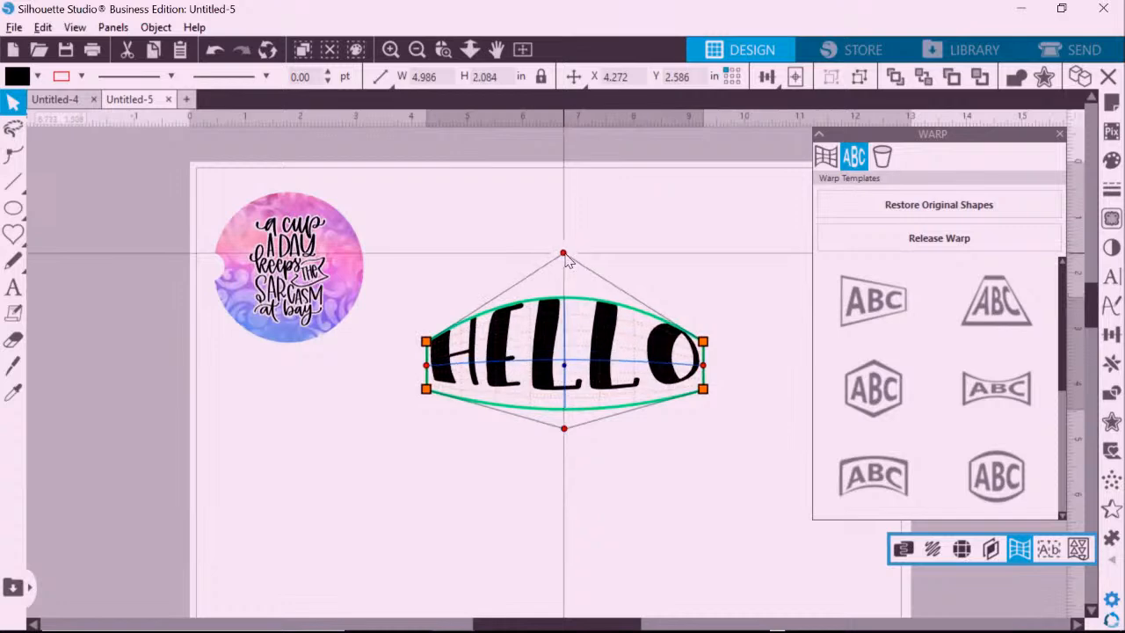
{"action": "left_click_drag", "start_coordinate": [573, 445], "coordinate": [566, 485]}
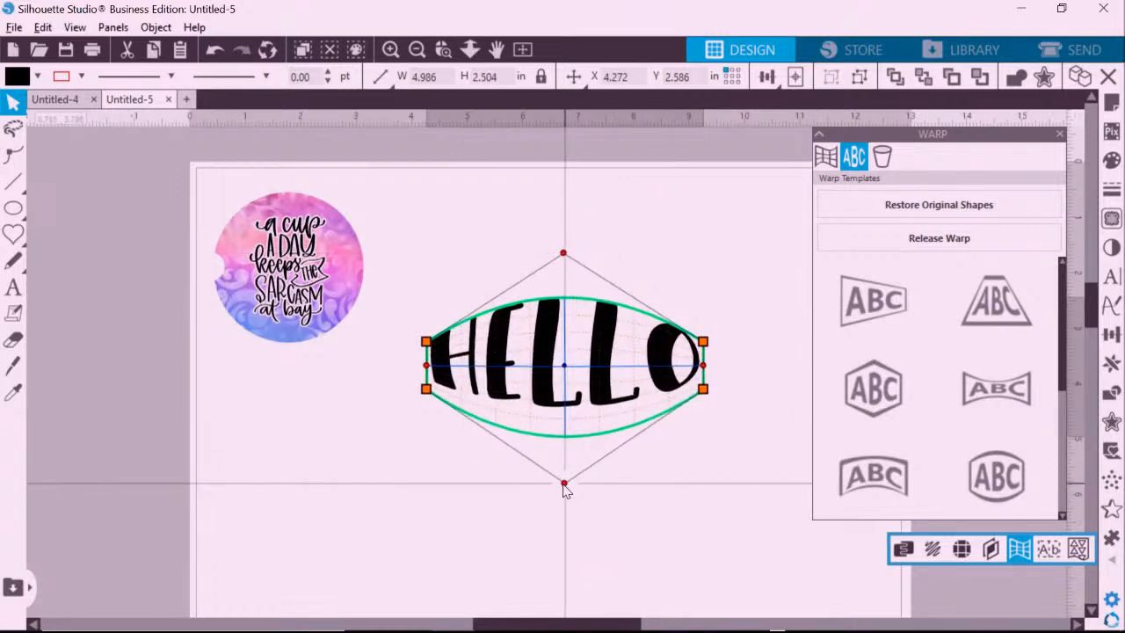
{"action": "left_click", "coordinate": [826, 156]}
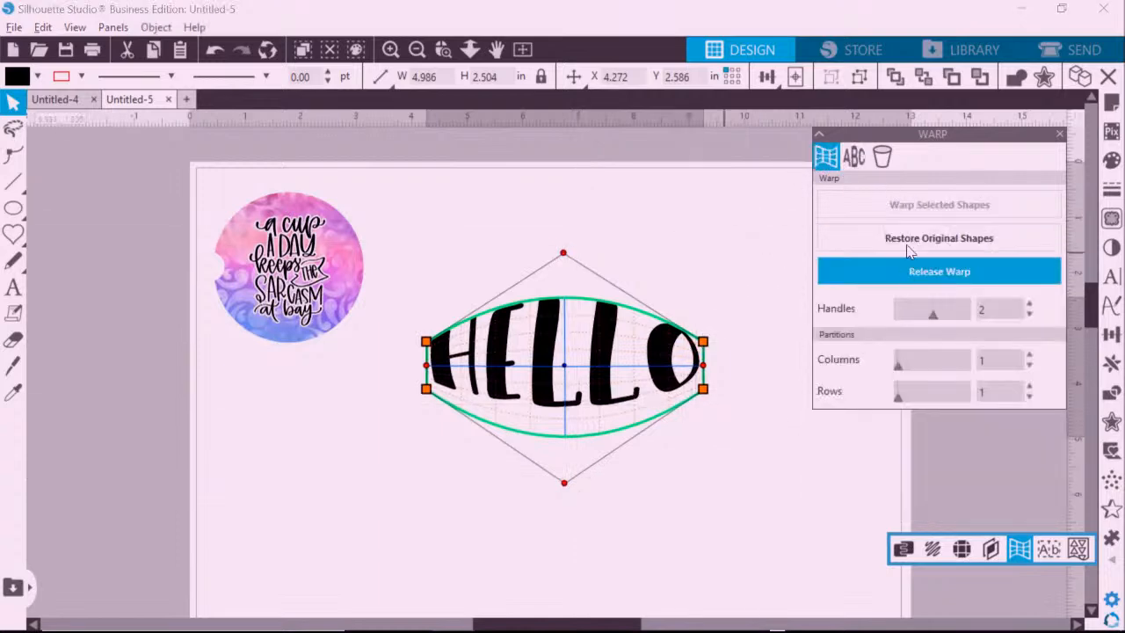
Reset HELLO's warp, raise its top-right corner, and curve the top and bottom edges inward.
{"action": "left_click", "coordinate": [913, 238]}
{"action": "left_click", "coordinate": [914, 205]}
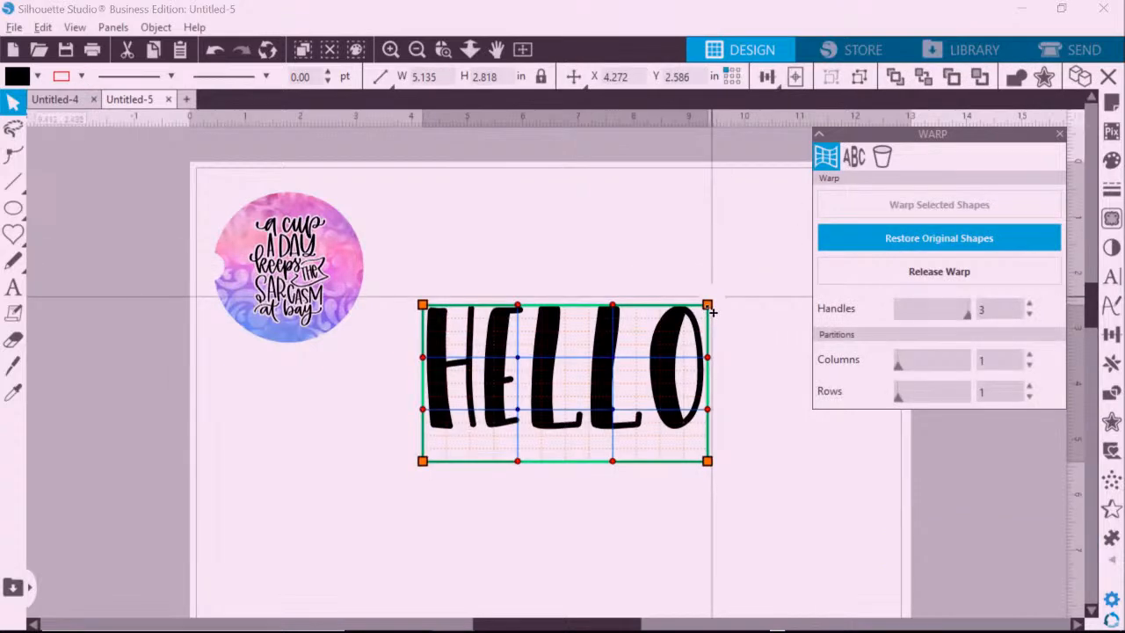
{"action": "left_click_drag", "start_coordinate": [710, 307], "coordinate": [740, 235]}
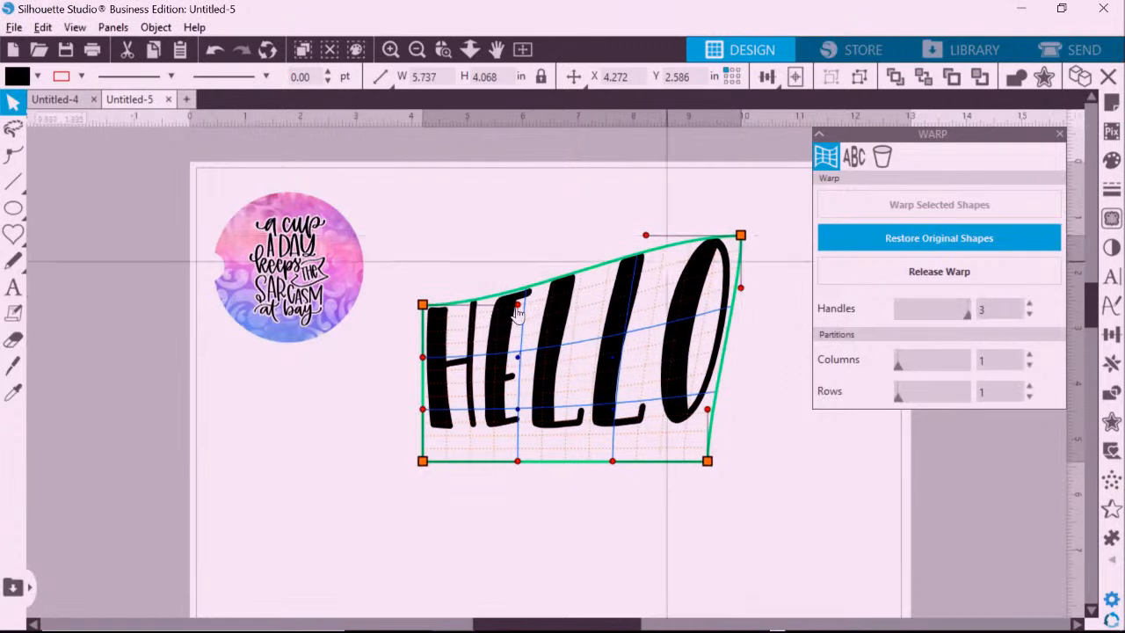
{"action": "left_click_drag", "start_coordinate": [518, 308], "coordinate": [577, 392]}
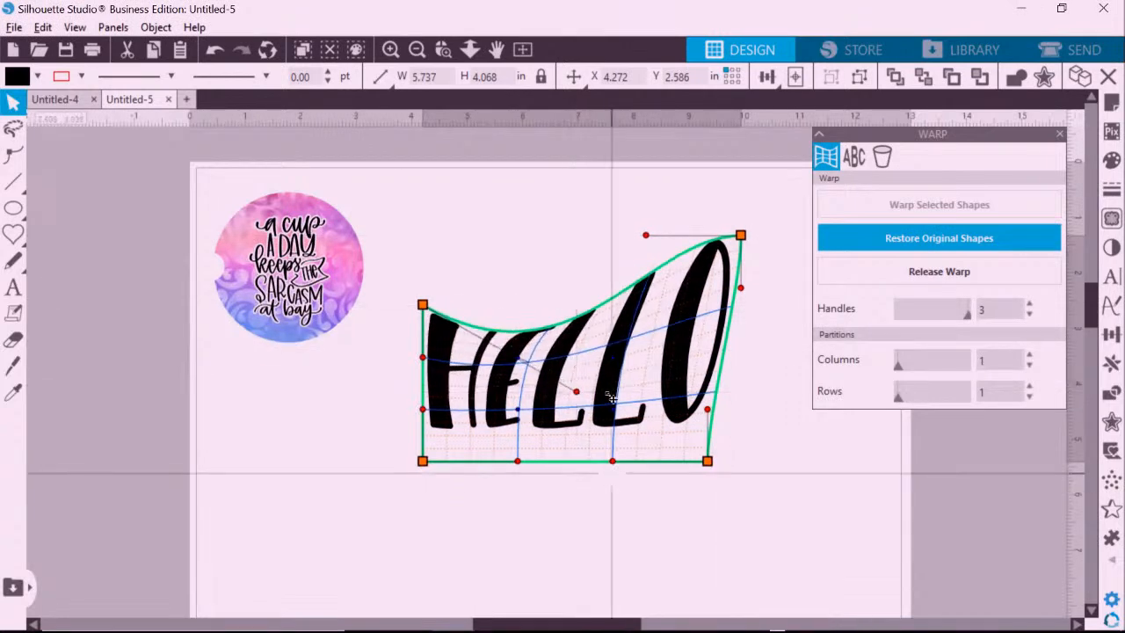
{"action": "left_click_drag", "start_coordinate": [612, 460], "coordinate": [593, 341]}
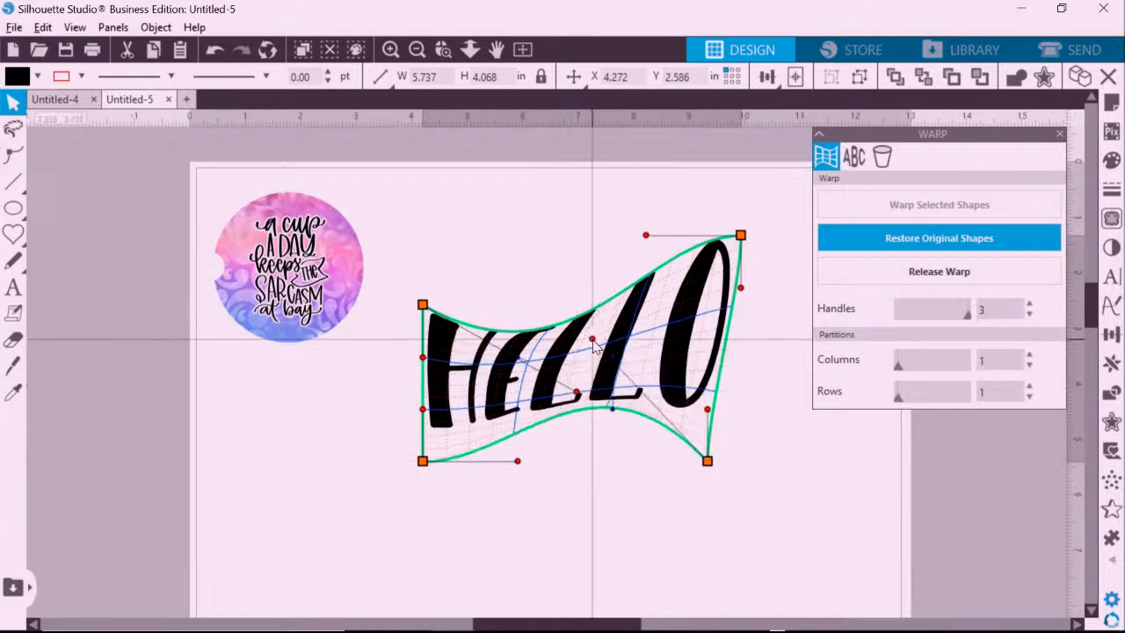
{"action": "left_click", "coordinate": [522, 234]}
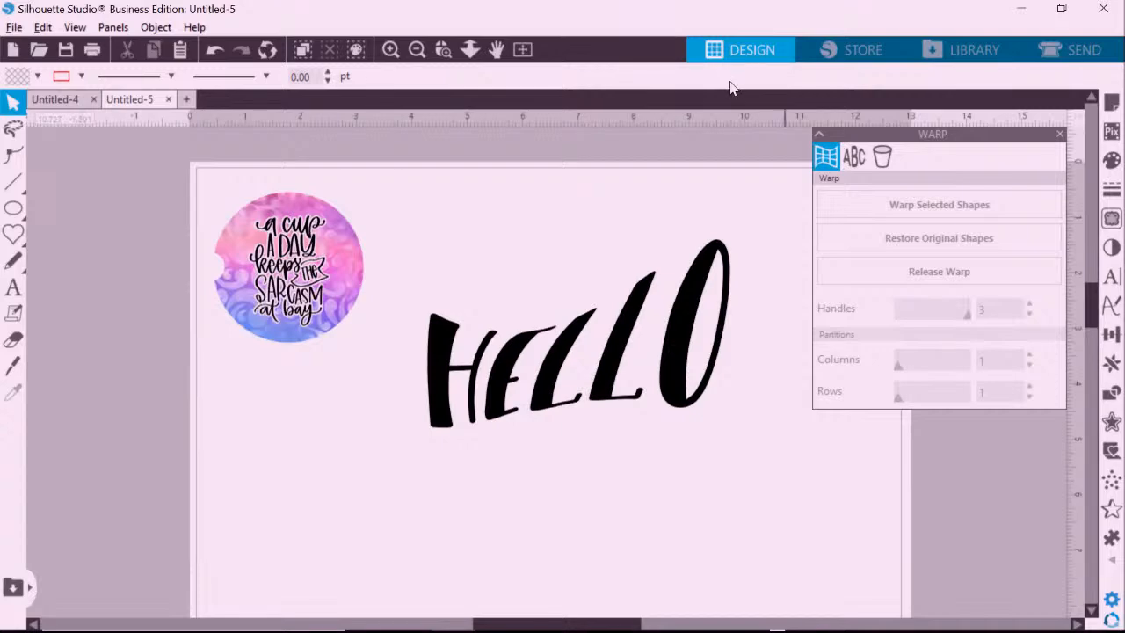
Group the warped HELLO letters into one object and bring up the Fill panel.
{"action": "left_click", "coordinate": [684, 292]}
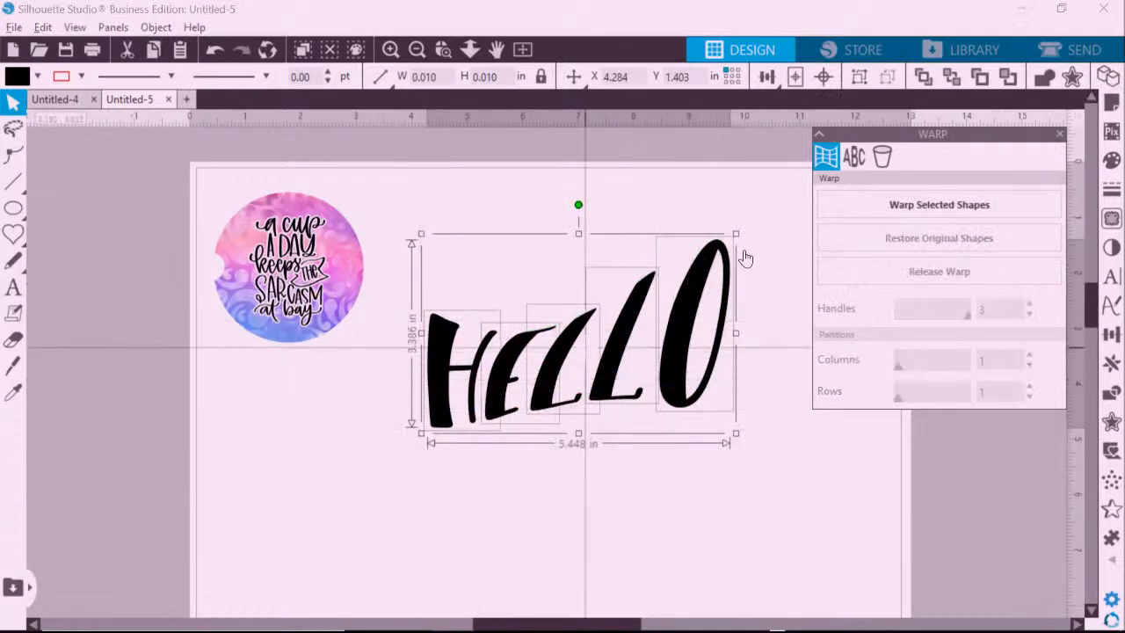
{"action": "left_click", "coordinate": [859, 76]}
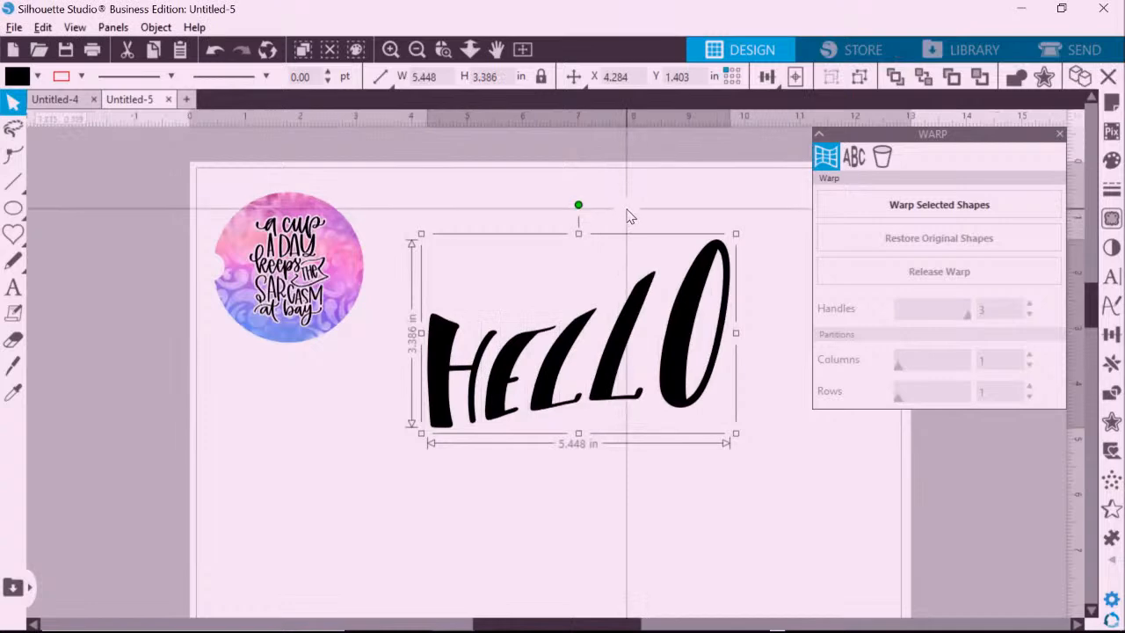
{"action": "left_click", "coordinate": [422, 201]}
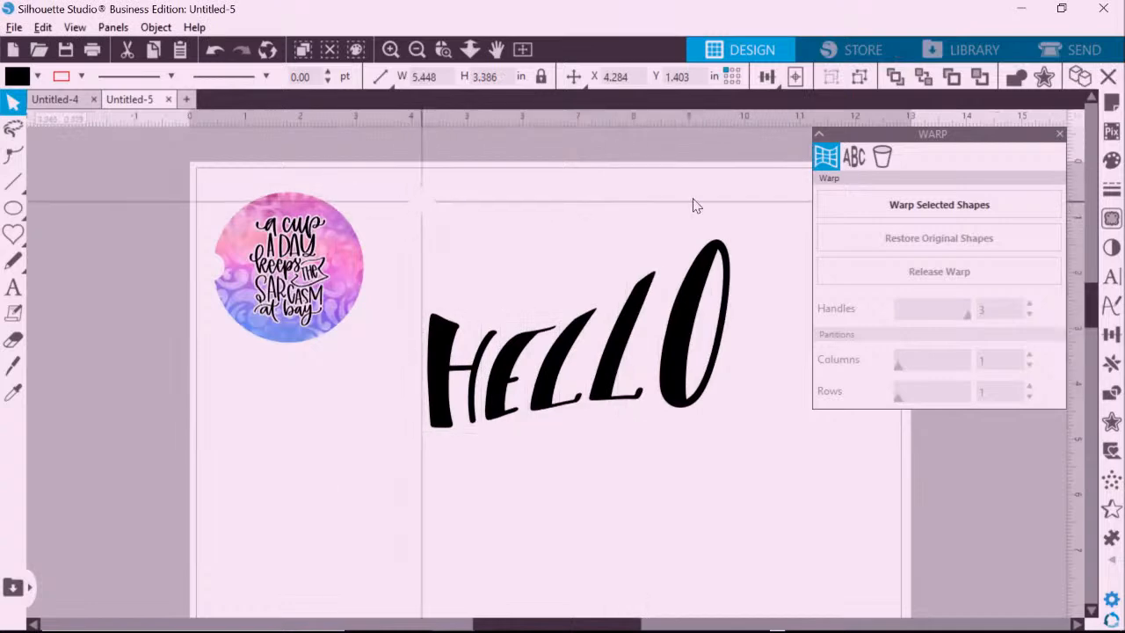
{"action": "left_click", "coordinate": [1112, 160]}
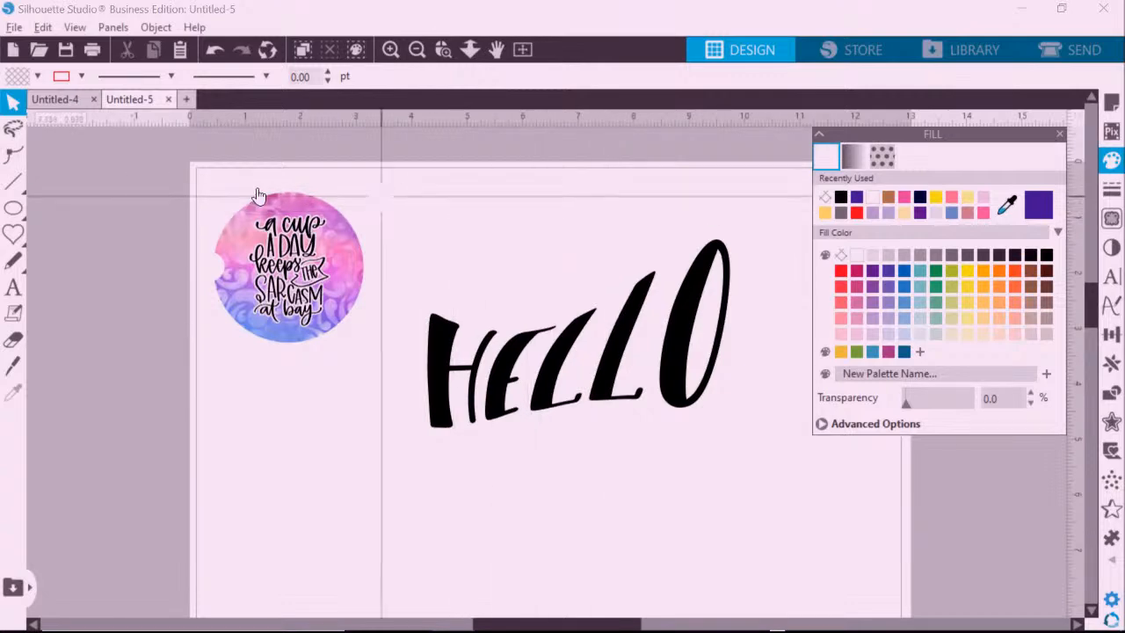
Draw a small rectangle above HELLO and duplicate it into a row of five.
{"action": "left_click", "coordinate": [39, 207]}
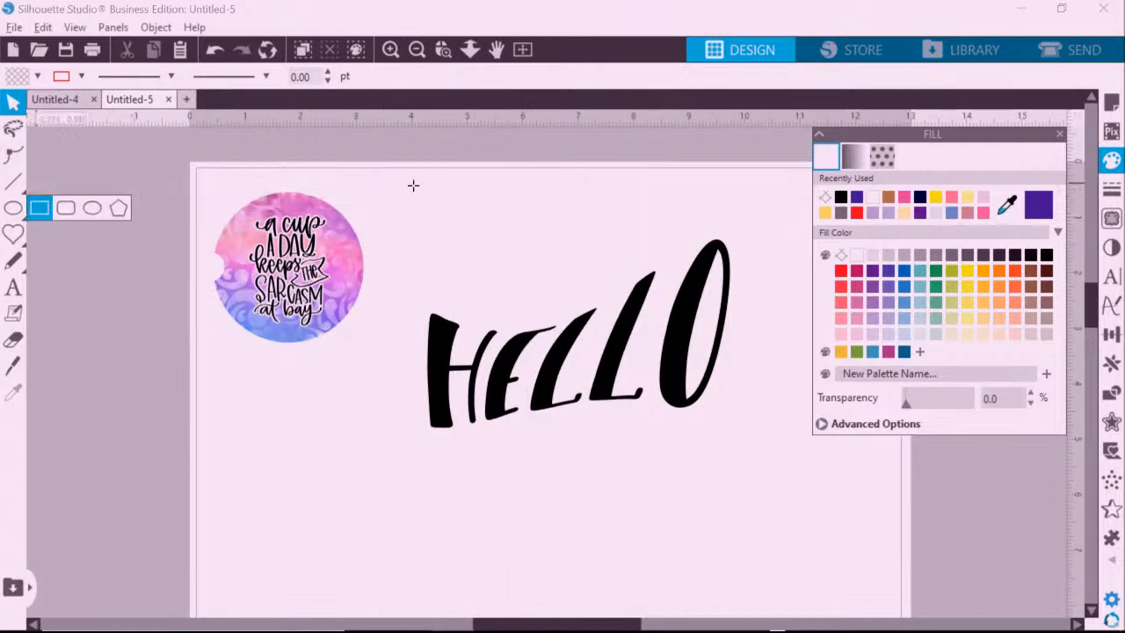
{"action": "left_click_drag", "start_coordinate": [413, 185], "coordinate": [478, 235]}
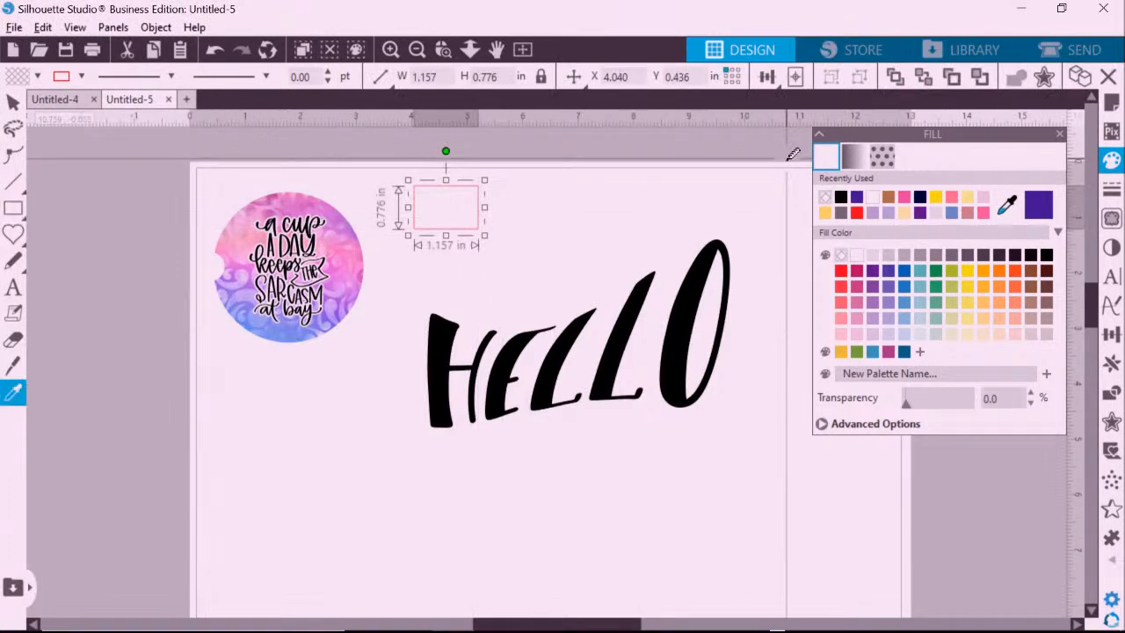
{"action": "key", "text": "ctrl+d"}
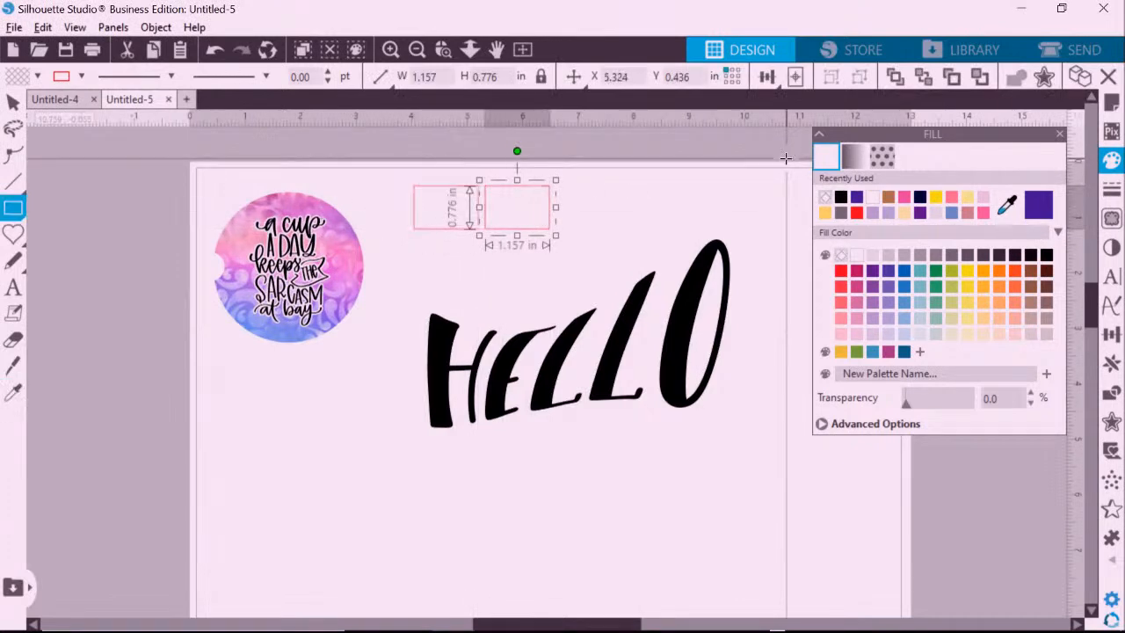
{"action": "key", "text": "ctrl+d"}
{"action": "key", "text": "ctrl+d"}
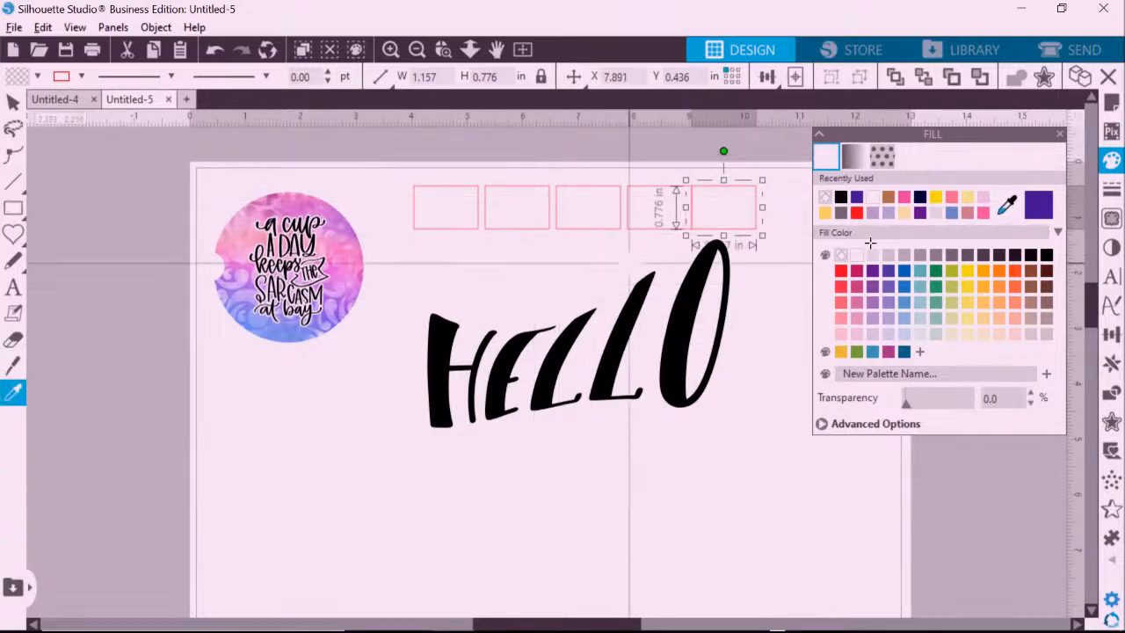
{"action": "key", "text": "Escape"}
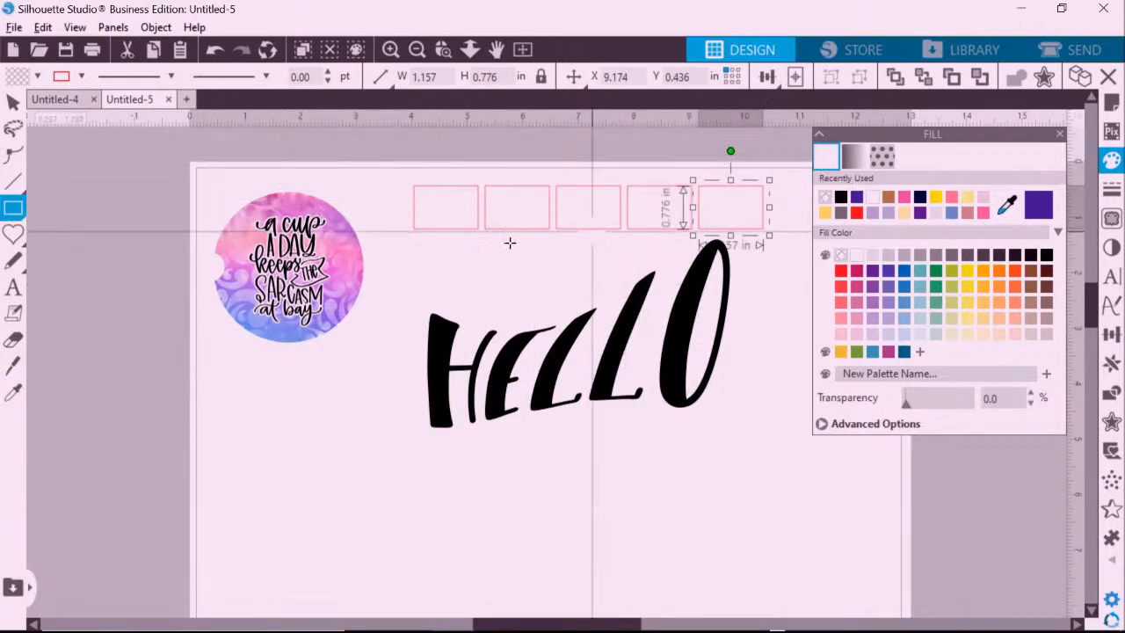
{"action": "left_click", "coordinate": [13, 103]}
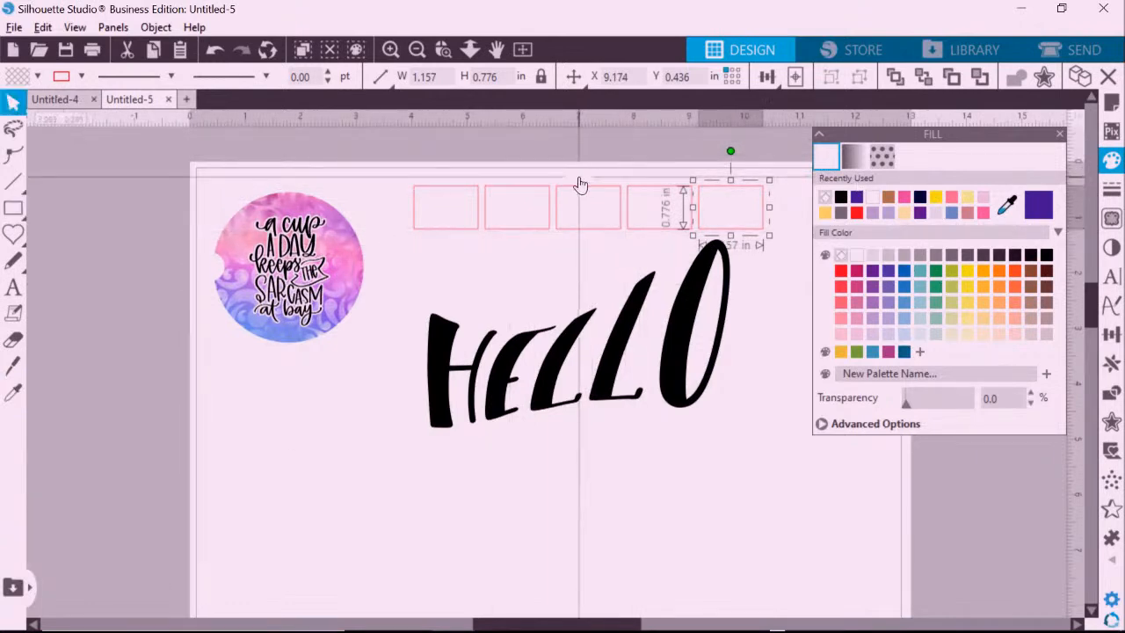
Fill the five rectangles with progressively darker swatches, from pale grey-blue to teal #6EC9C0.
{"action": "left_click", "coordinate": [467, 187]}
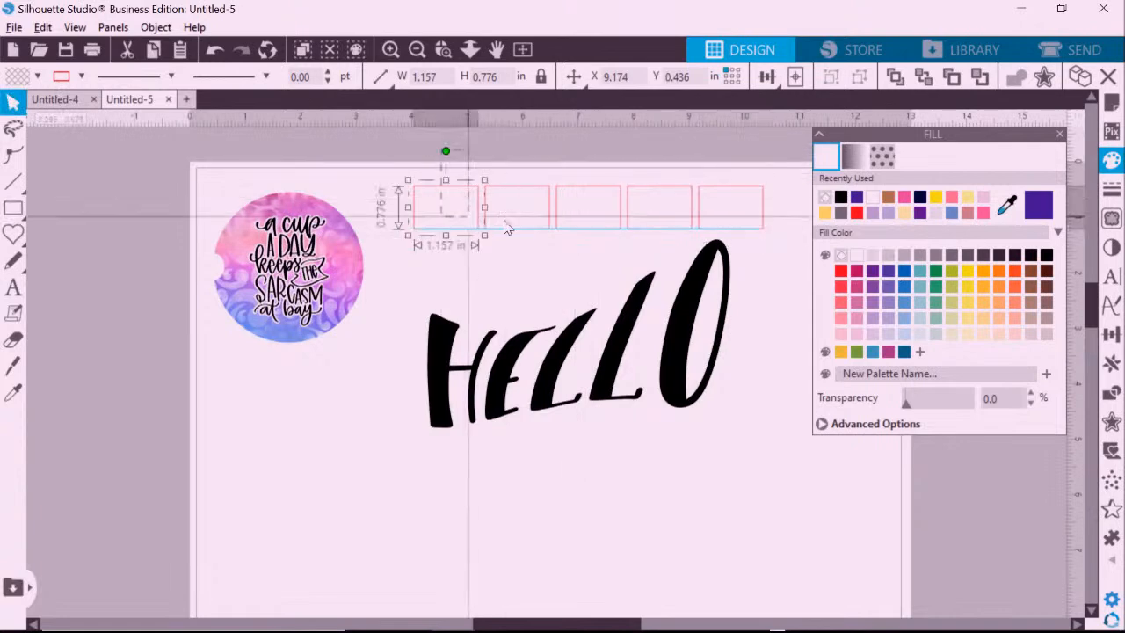
{"action": "left_click", "coordinate": [924, 338]}
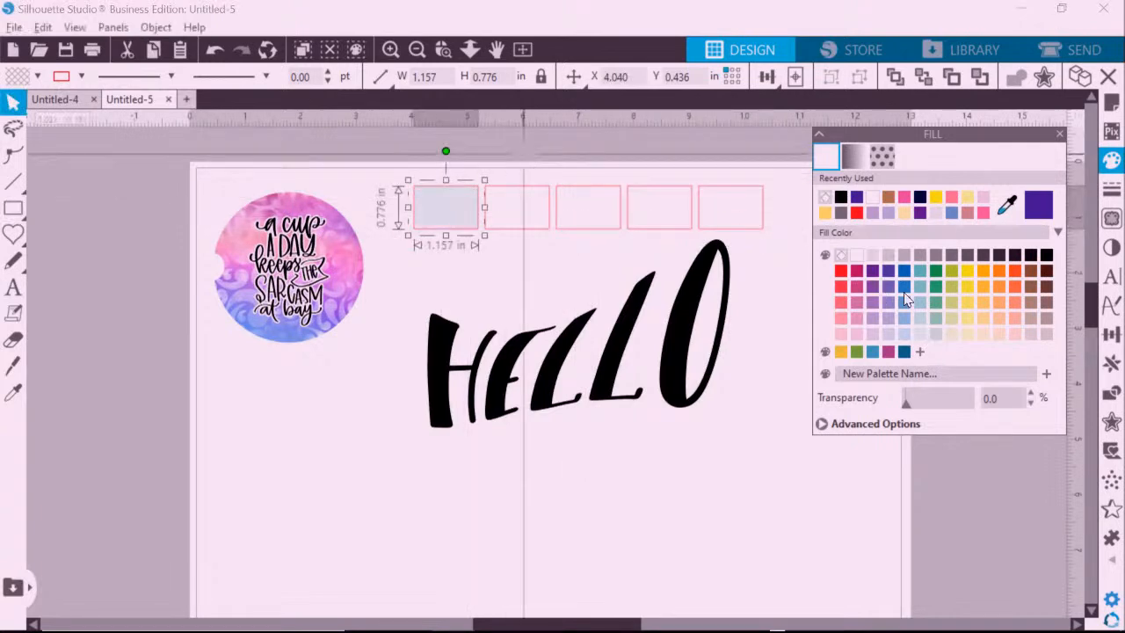
{"action": "left_click", "coordinate": [538, 186]}
{"action": "left_click", "coordinate": [922, 319]}
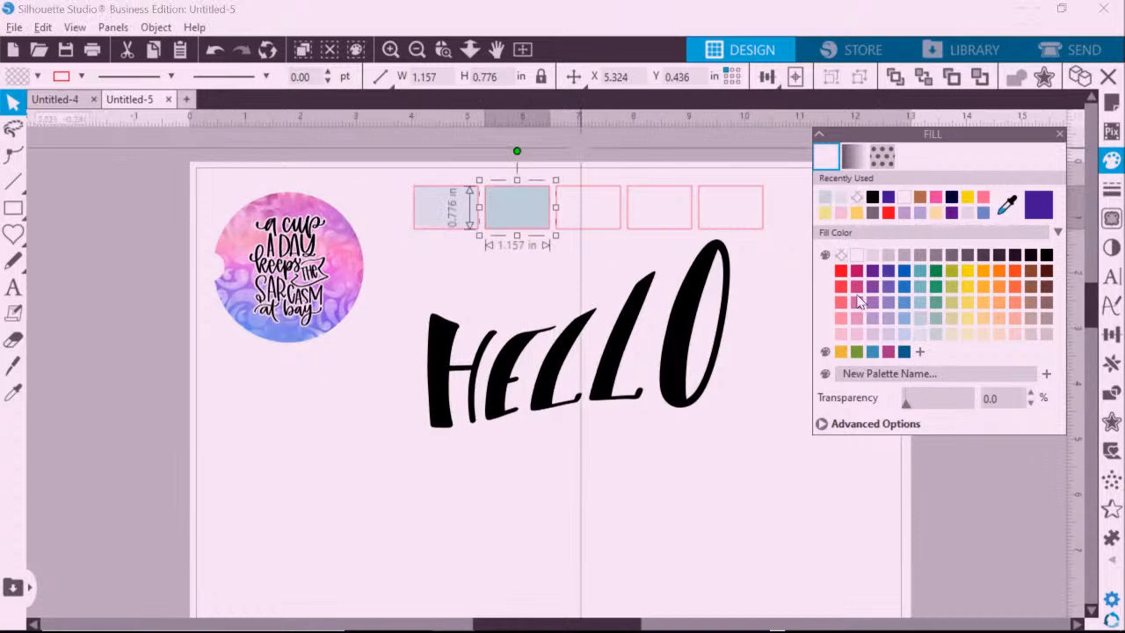
{"action": "left_click", "coordinate": [596, 187]}
{"action": "left_click", "coordinate": [918, 300]}
{"action": "left_click", "coordinate": [655, 186]}
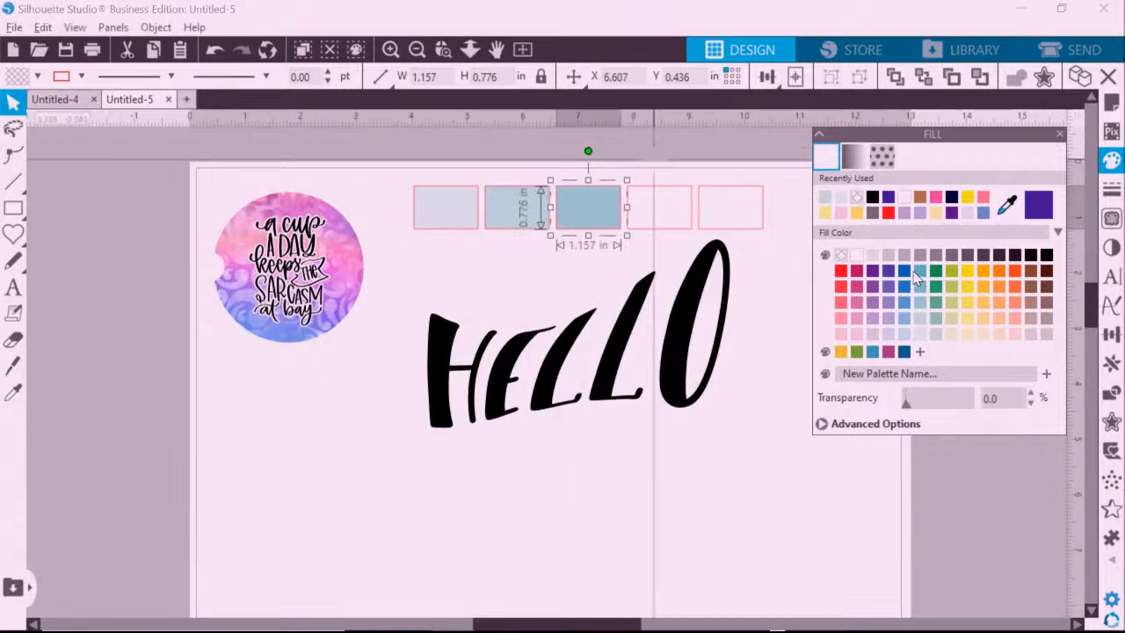
{"action": "left_click", "coordinate": [916, 284]}
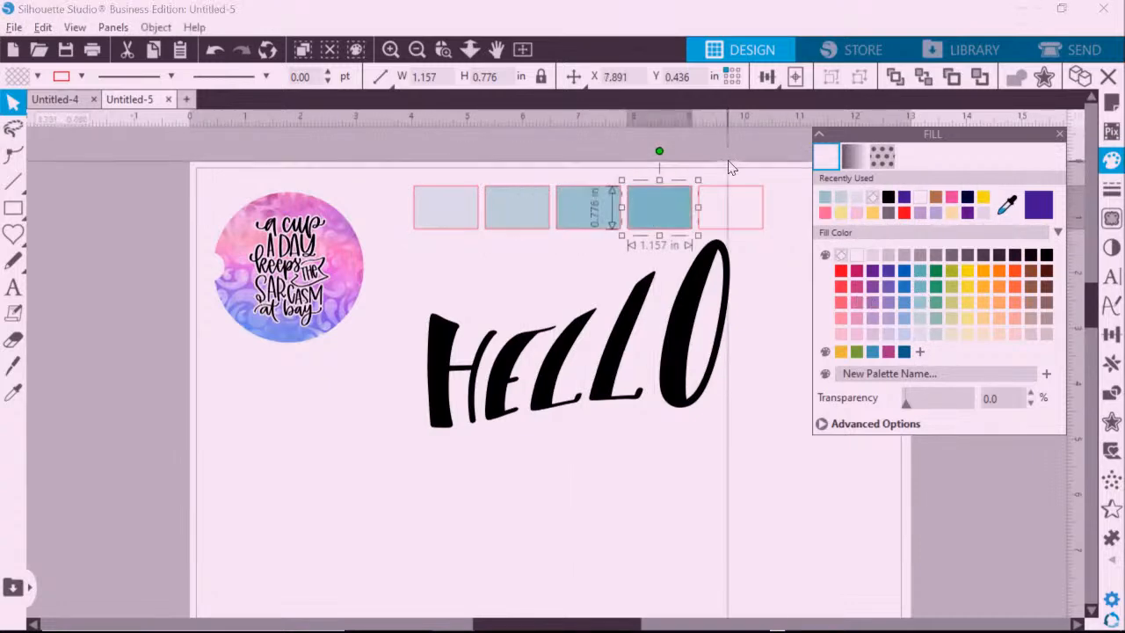
{"action": "left_click", "coordinate": [713, 186]}
{"action": "left_click", "coordinate": [920, 270]}
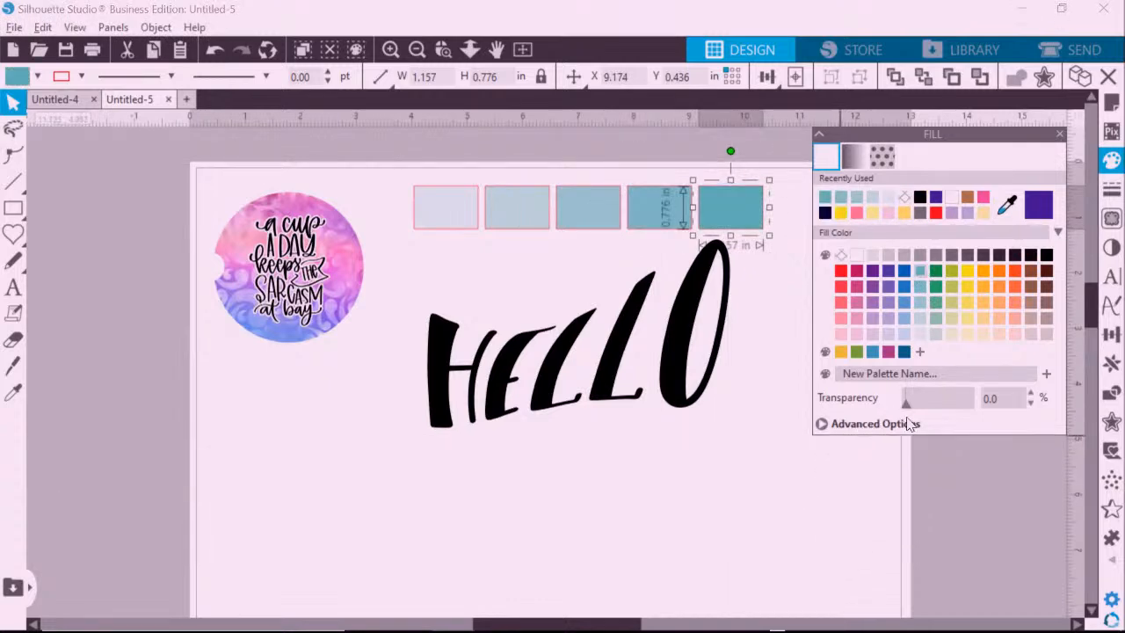
{"action": "left_click_drag", "start_coordinate": [902, 406], "coordinate": [877, 418]}
Eyedrop the coaster's pink into the fifth rectangle, giving it fill #E68FE1.
{"action": "left_click", "coordinate": [821, 423]}
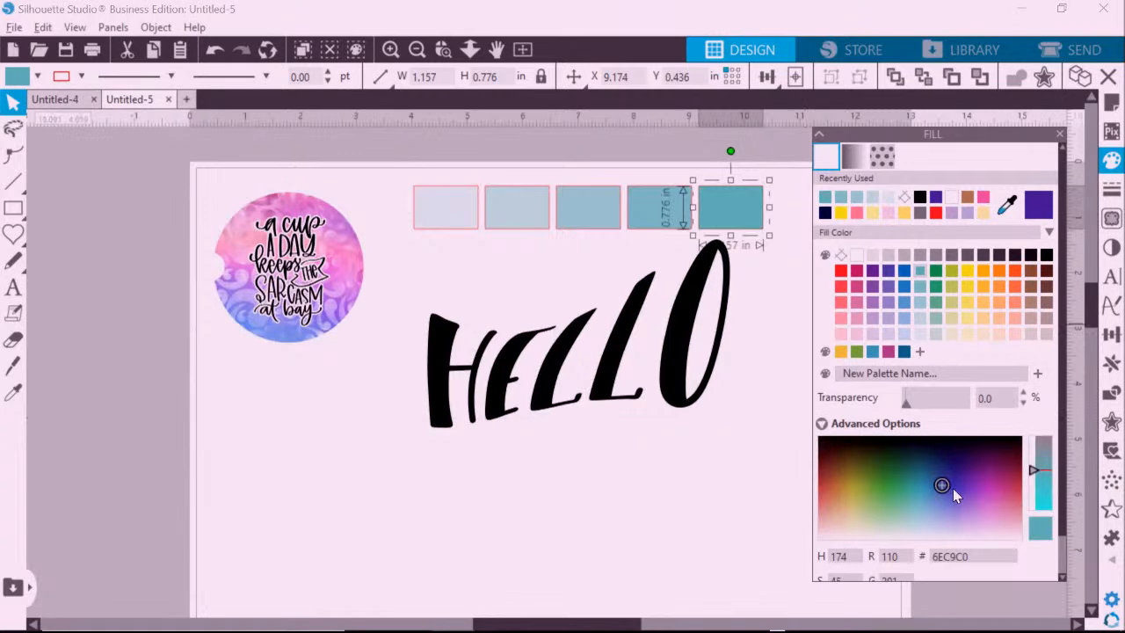
{"action": "scroll", "coordinate": [953, 488], "scroll_direction": "down", "scroll_amount": 1}
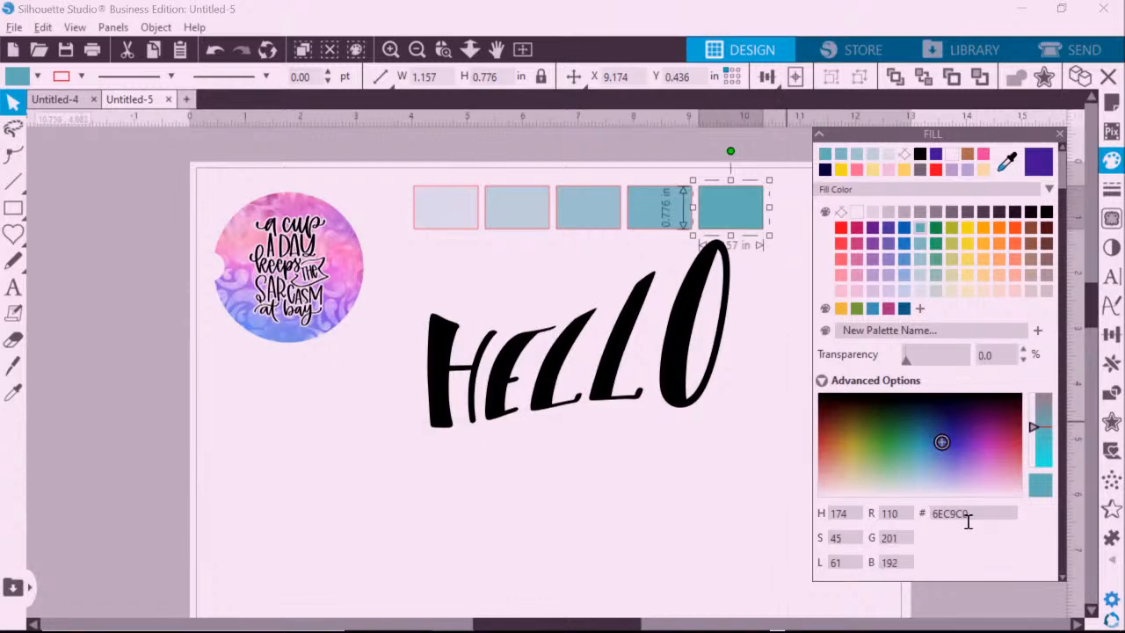
{"action": "left_click_drag", "start_coordinate": [970, 514], "coordinate": [913, 516]}
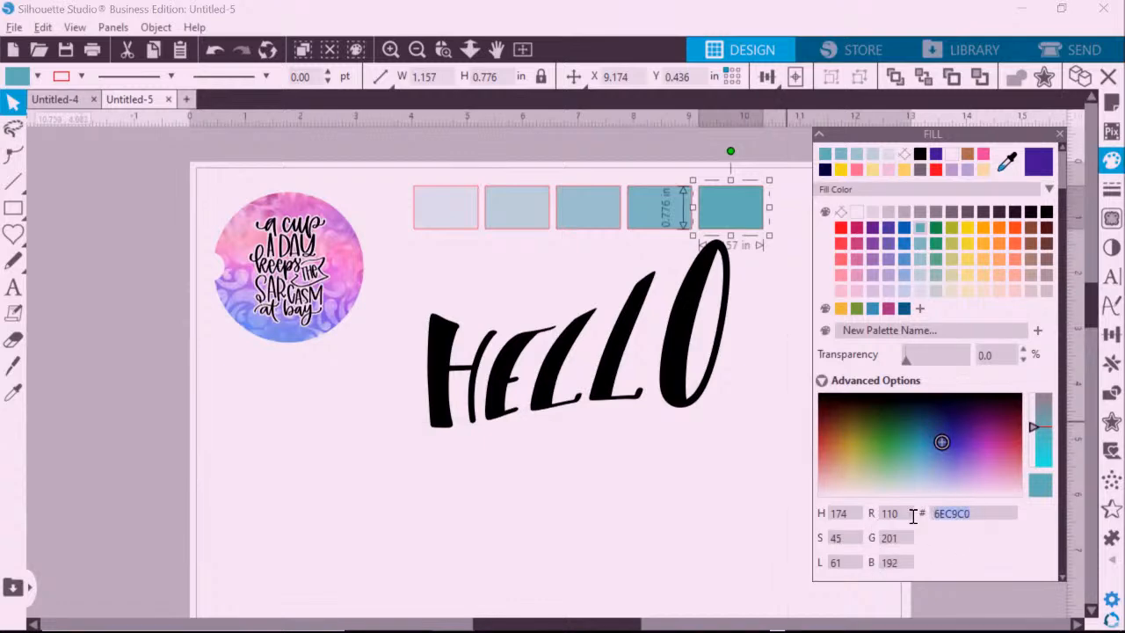
{"action": "left_click", "coordinate": [967, 541]}
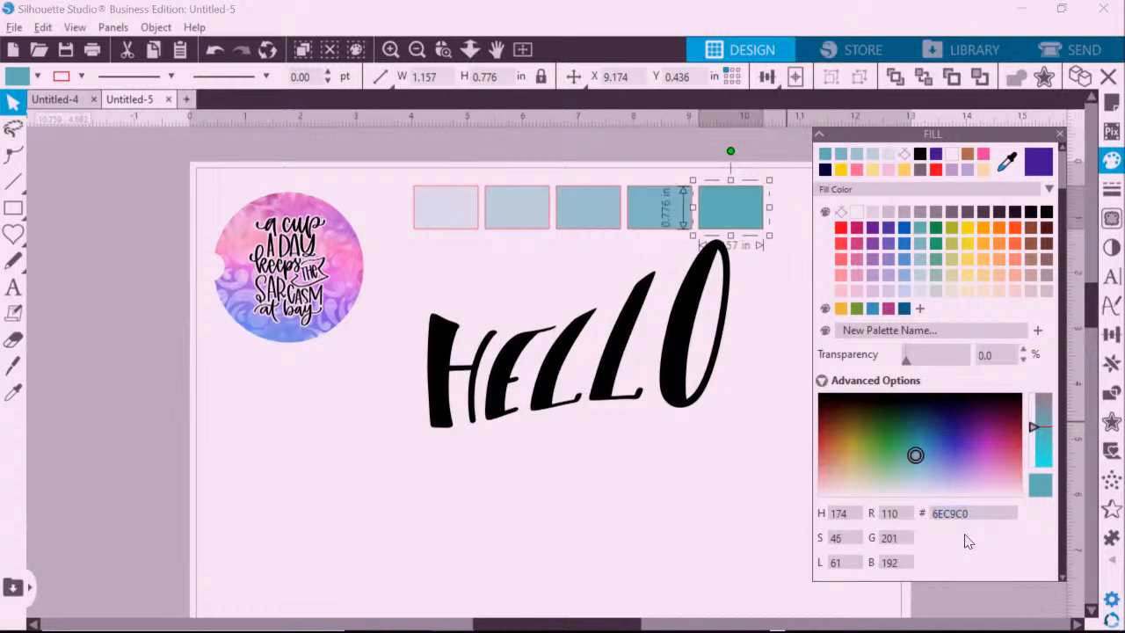
{"action": "left_click", "coordinate": [1006, 162]}
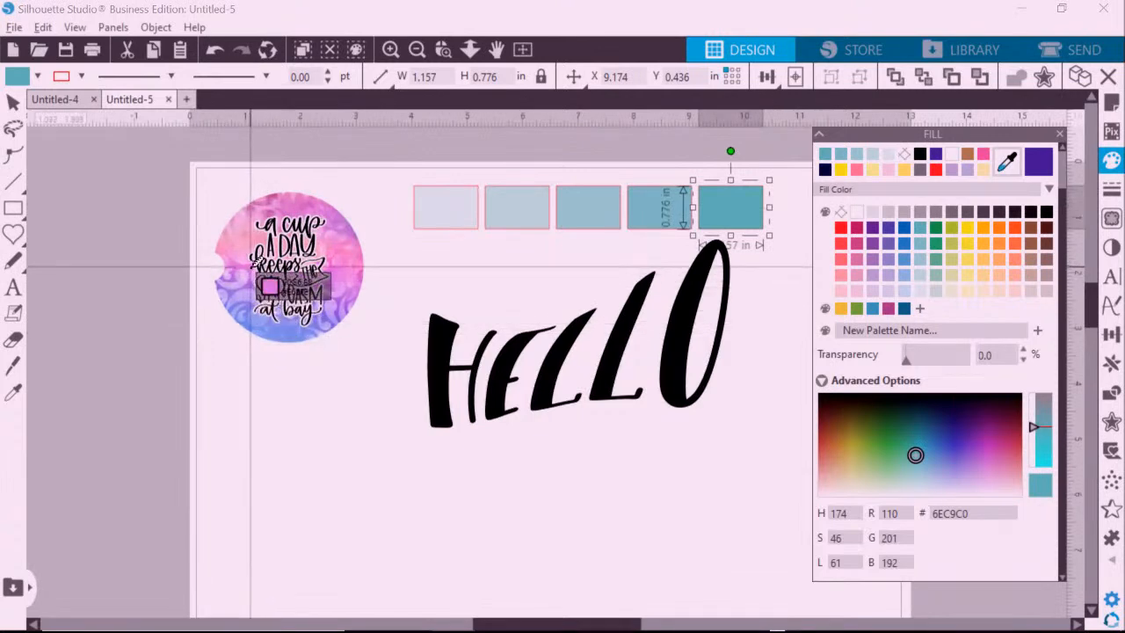
{"action": "left_click", "coordinate": [254, 262]}
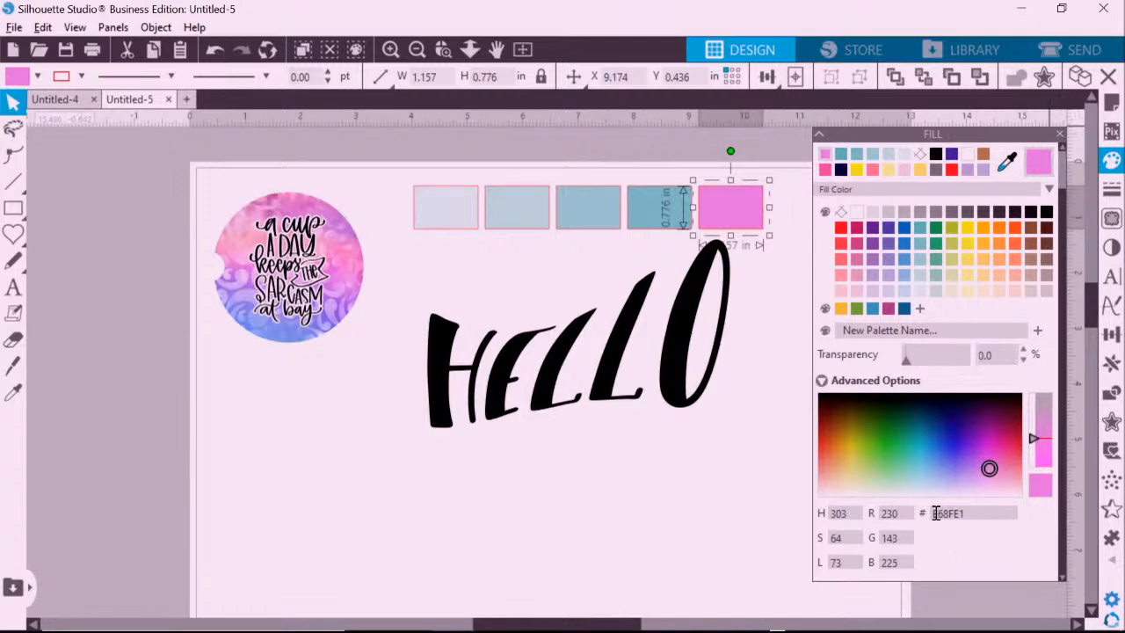
{"action": "left_click_drag", "start_coordinate": [933, 513], "coordinate": [967, 514]}
{"action": "left_click", "coordinate": [992, 513]}
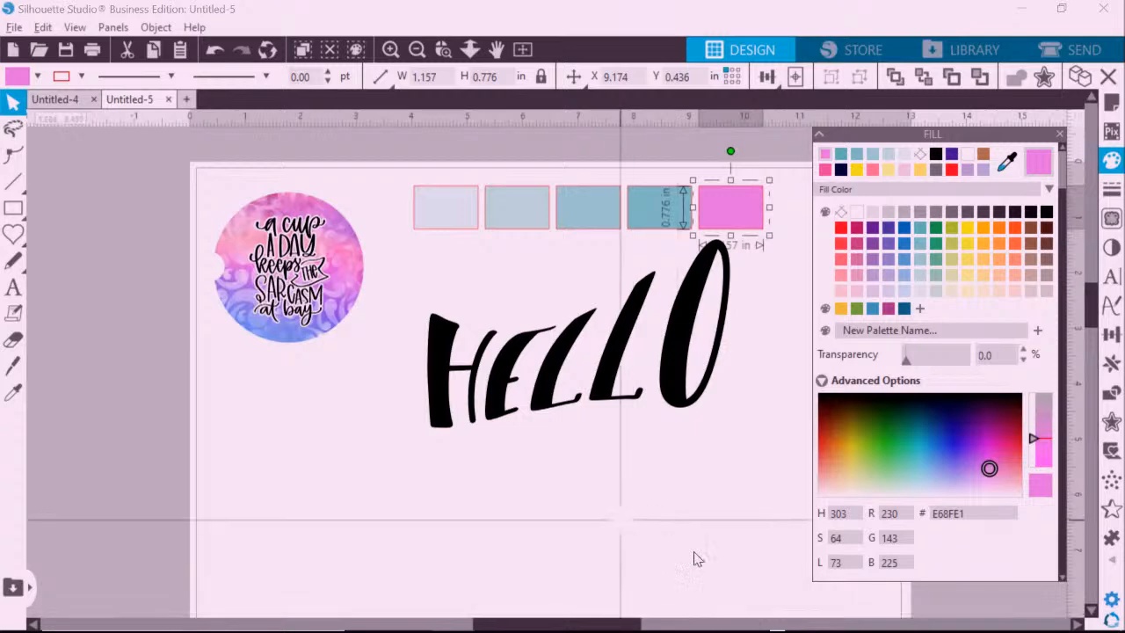
{"action": "left_click", "coordinate": [712, 501]}
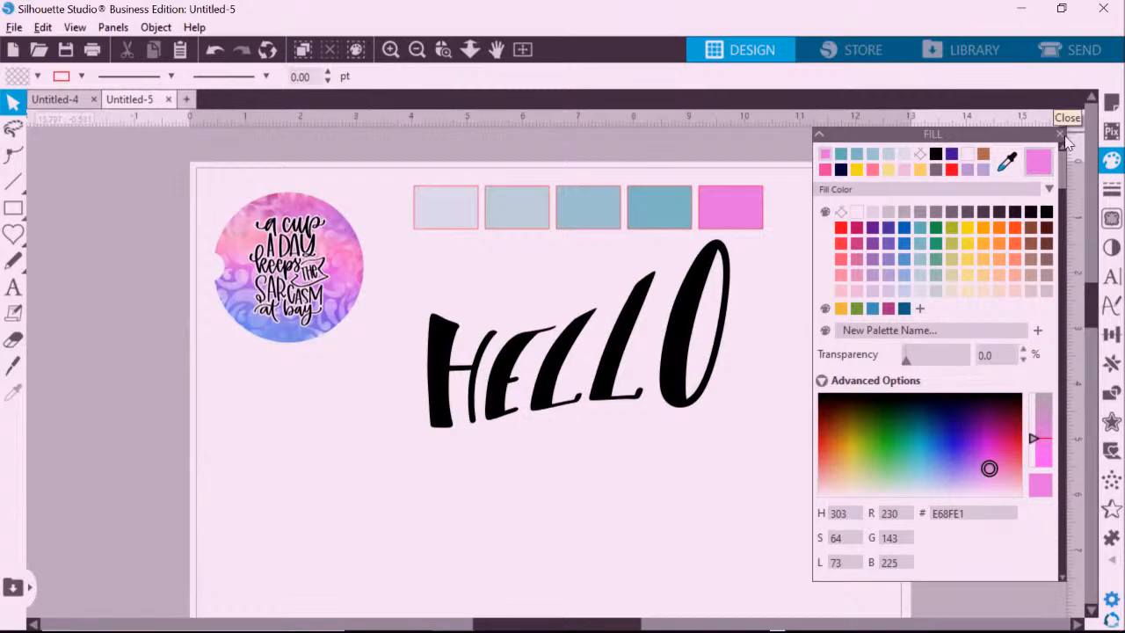
Drag the coaster circle image out below the lettering and select it.
{"action": "left_click", "coordinate": [1110, 195]}
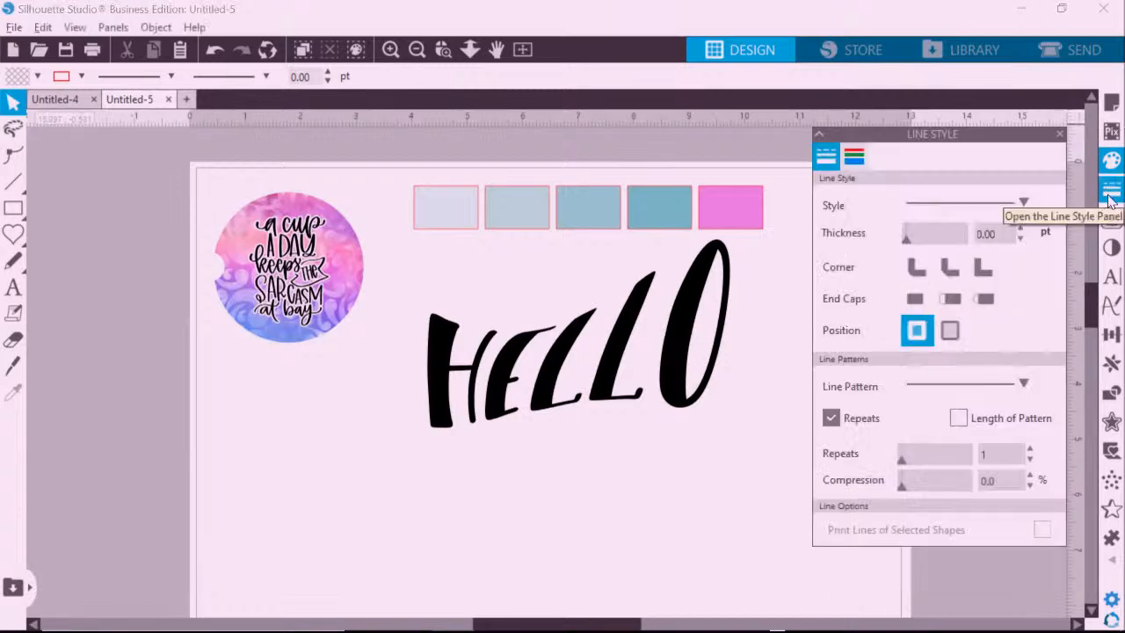
{"action": "left_click", "coordinate": [1112, 249]}
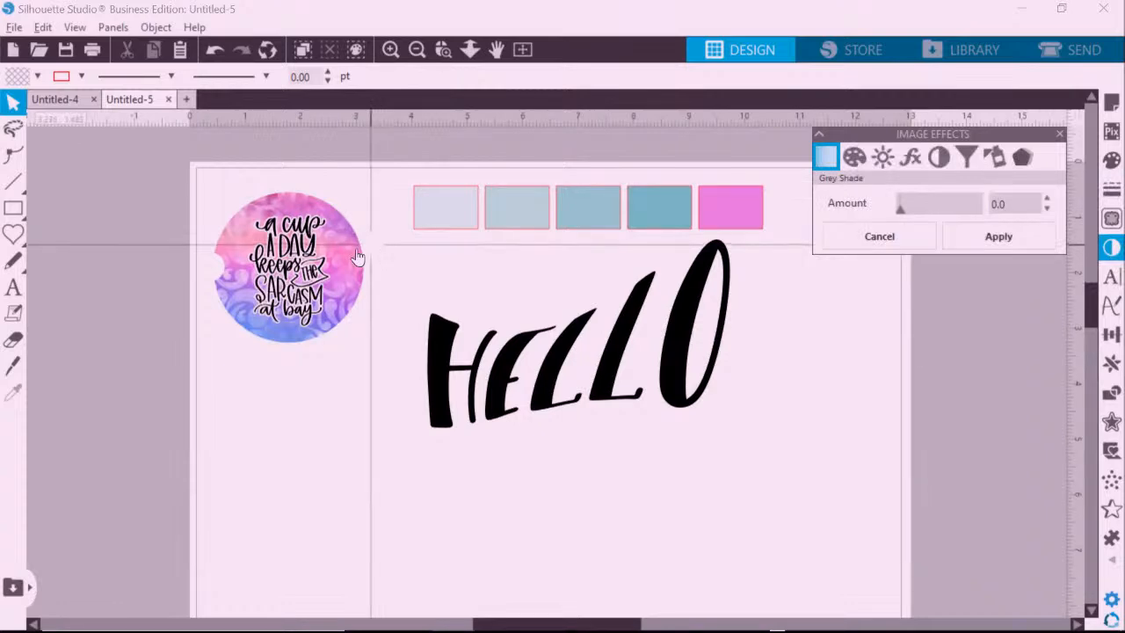
{"action": "left_click_drag", "start_coordinate": [376, 253], "coordinate": [399, 446]}
{"action": "left_click", "coordinate": [349, 463]}
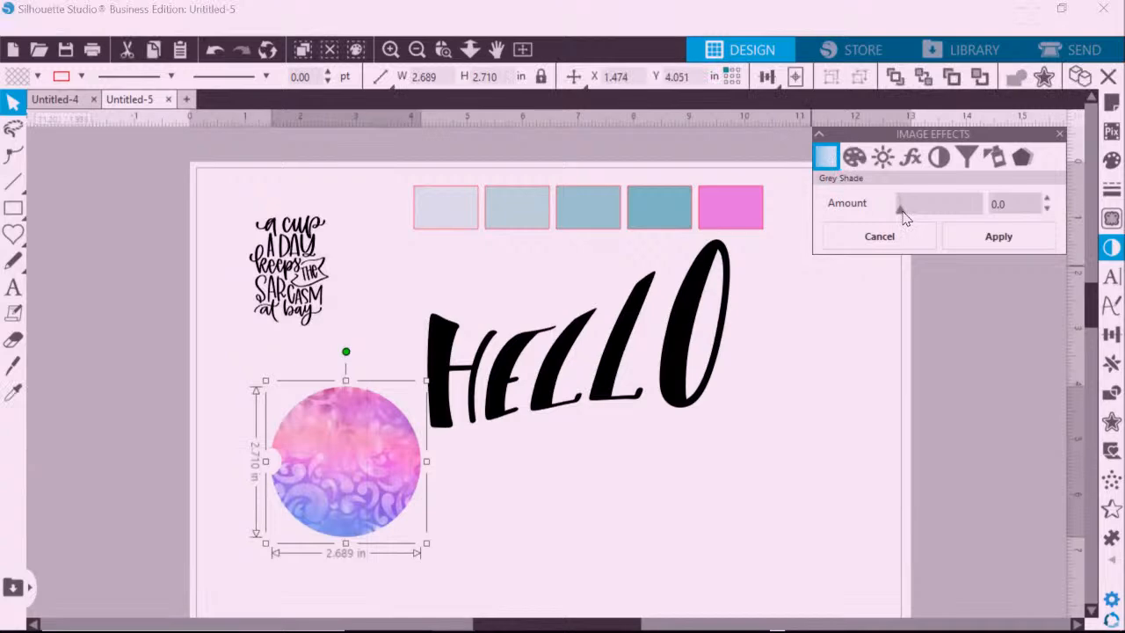
Preview Grey Shade and a Colorize hue of 36, then set the circle's Brightness to 20.
{"action": "left_click_drag", "start_coordinate": [901, 209], "coordinate": [859, 214]}
{"action": "left_click", "coordinate": [854, 159]}
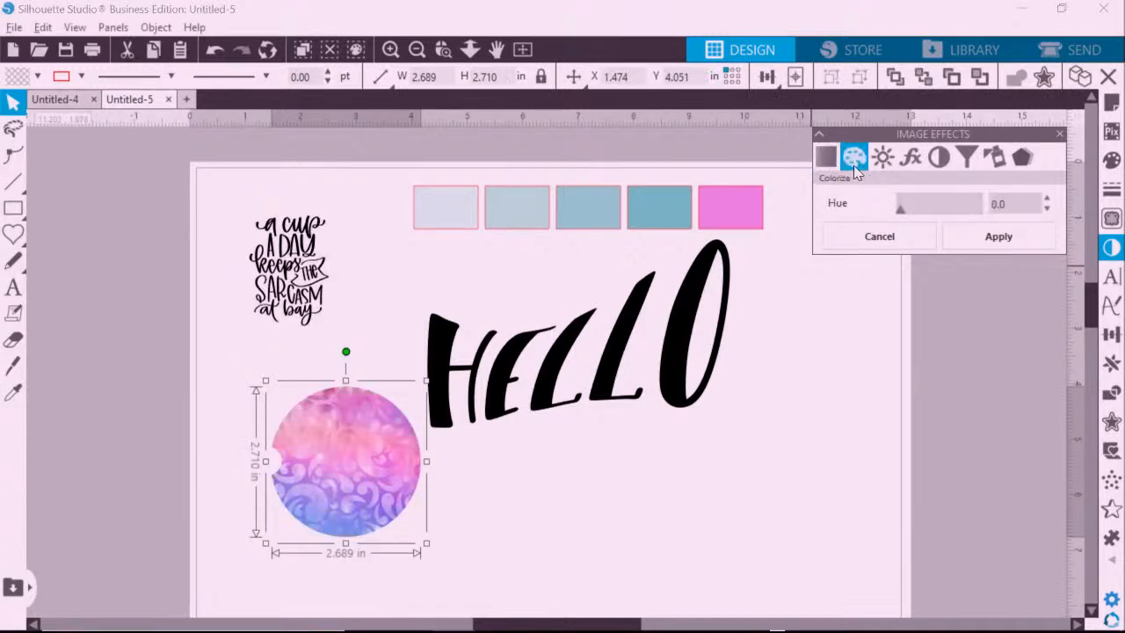
{"action": "mouse_move", "coordinate": [901, 211]}
{"action": "left_mouse_down"}
{"action": "mouse_move", "coordinate": [979, 216]}
{"action": "mouse_move", "coordinate": [883, 205]}
{"action": "left_mouse_up"}
{"action": "left_click", "coordinate": [882, 157]}
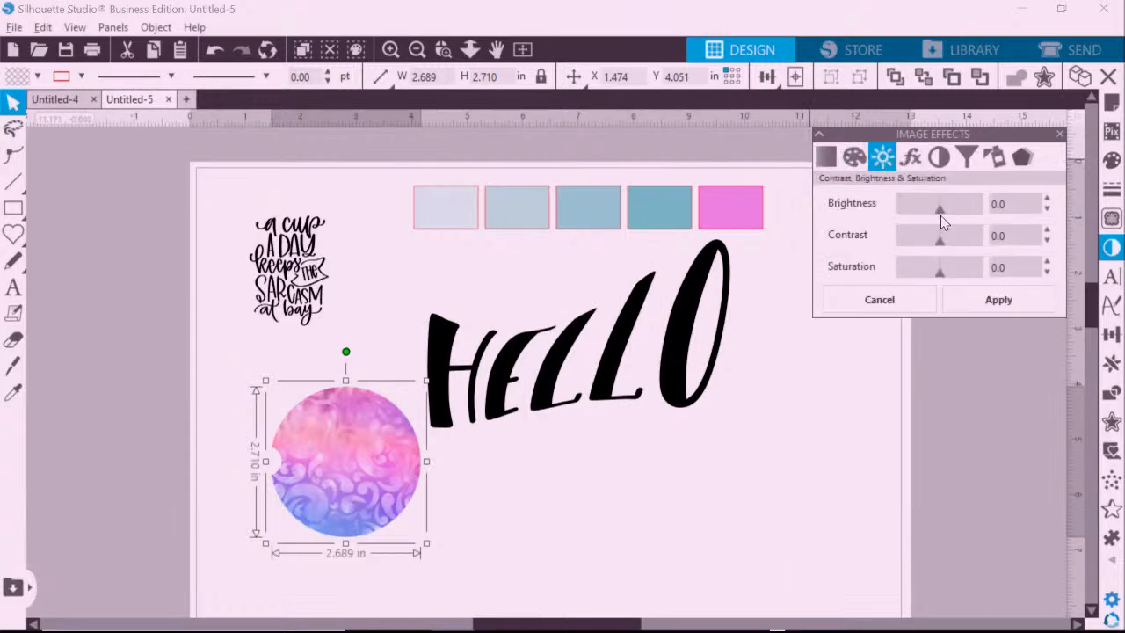
{"action": "left_click_drag", "start_coordinate": [940, 215], "coordinate": [949, 217]}
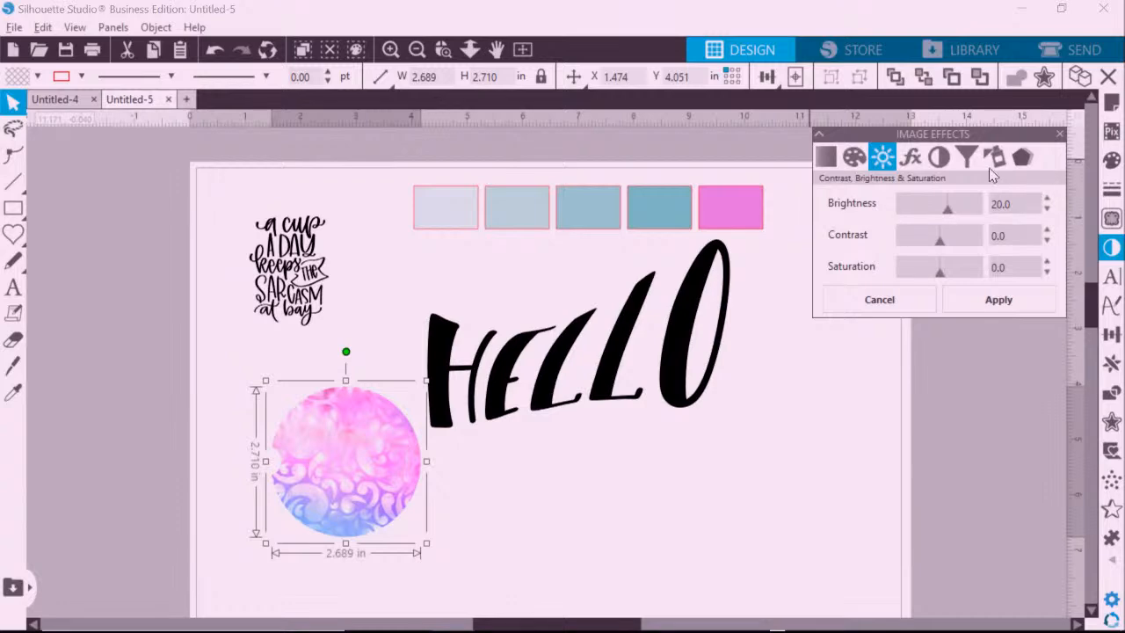
Look through the Gamma, Invert and Tint adjustments, then close the Image Effects panel.
{"action": "left_click", "coordinate": [918, 165]}
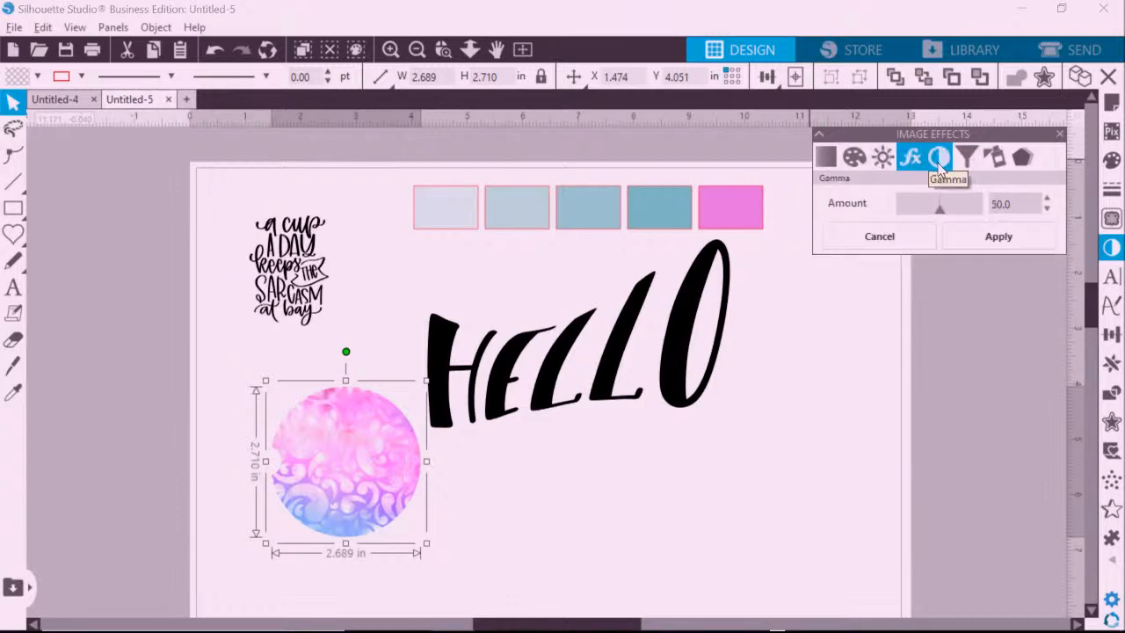
{"action": "left_click", "coordinate": [938, 160]}
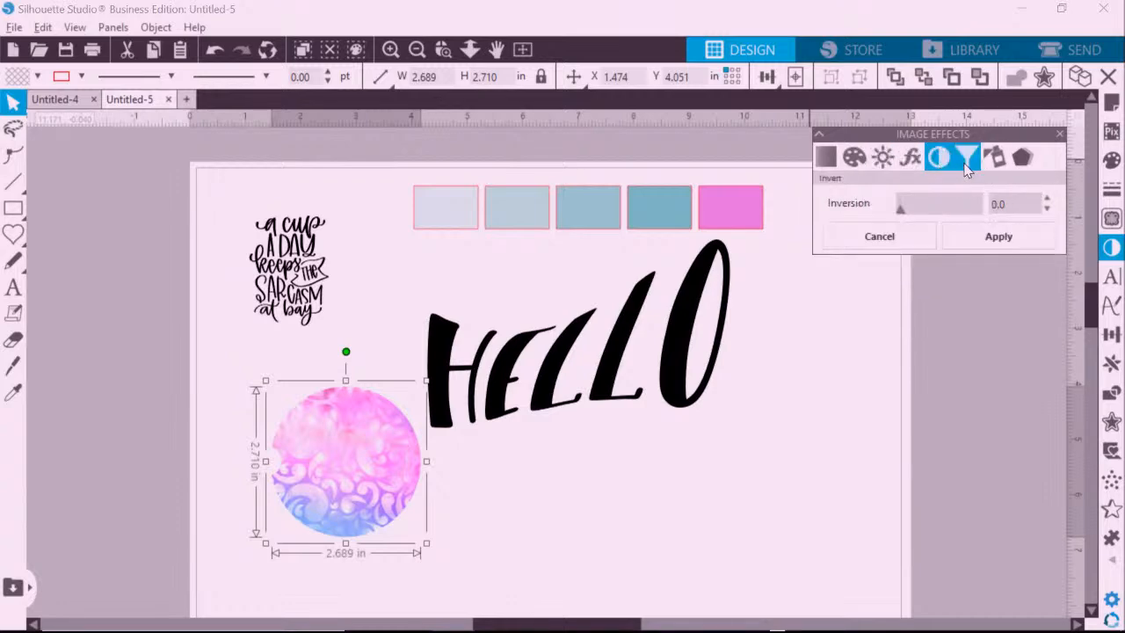
{"action": "left_click", "coordinate": [966, 167]}
{"action": "left_click", "coordinate": [988, 165]}
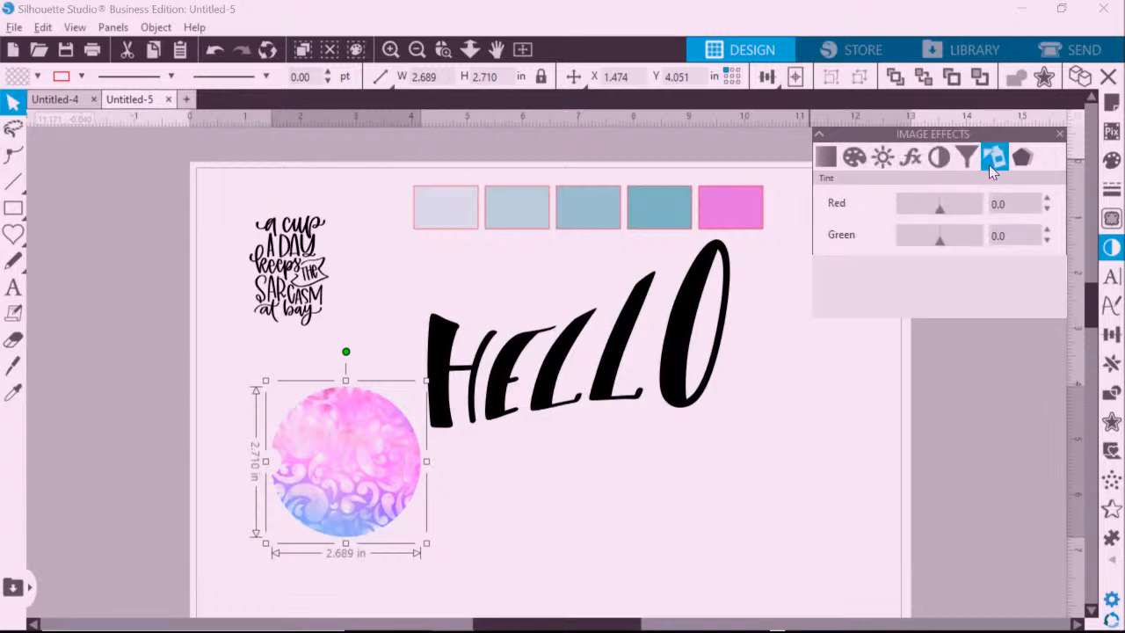
{"action": "left_click", "coordinate": [1060, 137]}
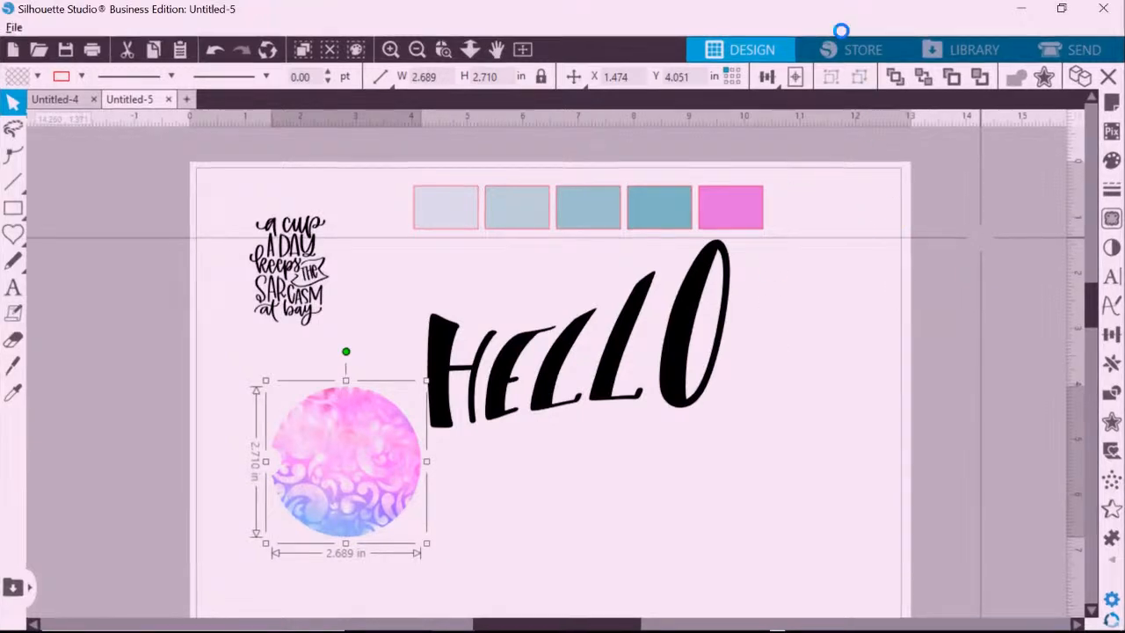
{"action": "left_click", "coordinate": [841, 31]}
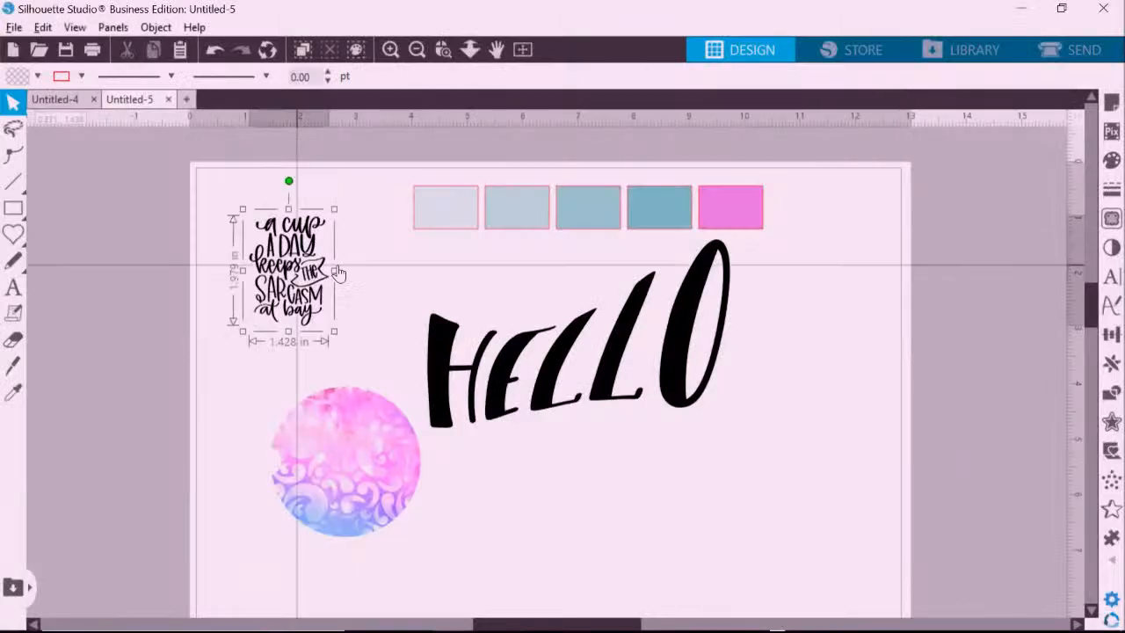
Delete the colour swatches and HELLO, and move the coaster circle off the page.
{"action": "left_click_drag", "start_coordinate": [289, 264], "coordinate": [395, 263]}
{"action": "left_click", "coordinate": [278, 253]}
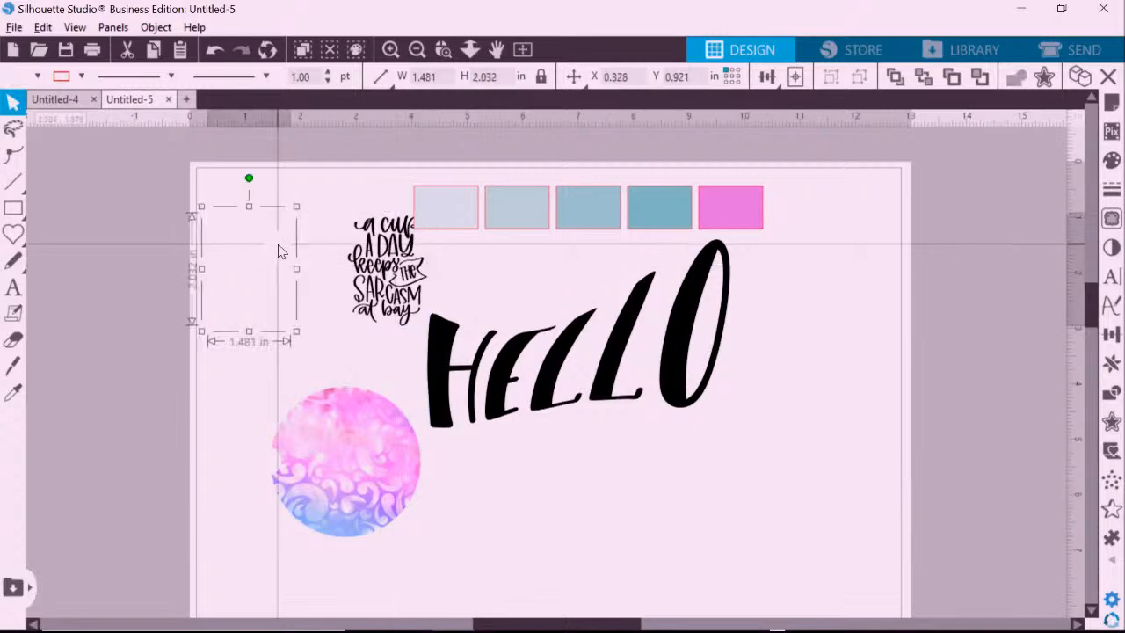
{"action": "left_click_drag", "start_coordinate": [879, 189], "coordinate": [454, 429]}
{"action": "key", "text": "Delete"}
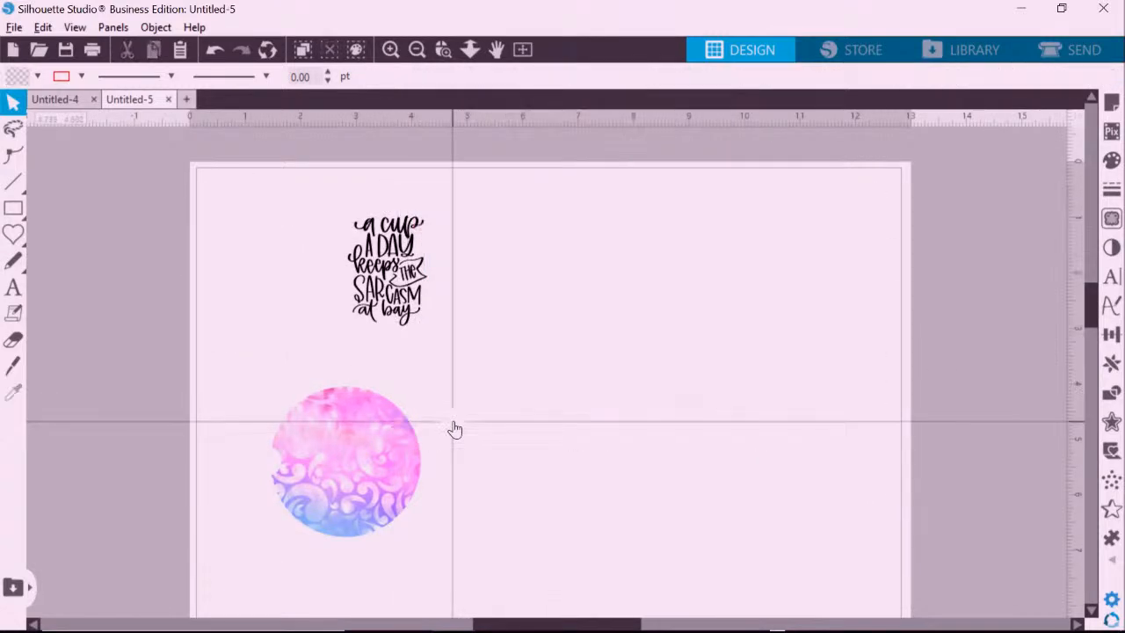
{"action": "left_click_drag", "start_coordinate": [341, 459], "coordinate": [47, 445]}
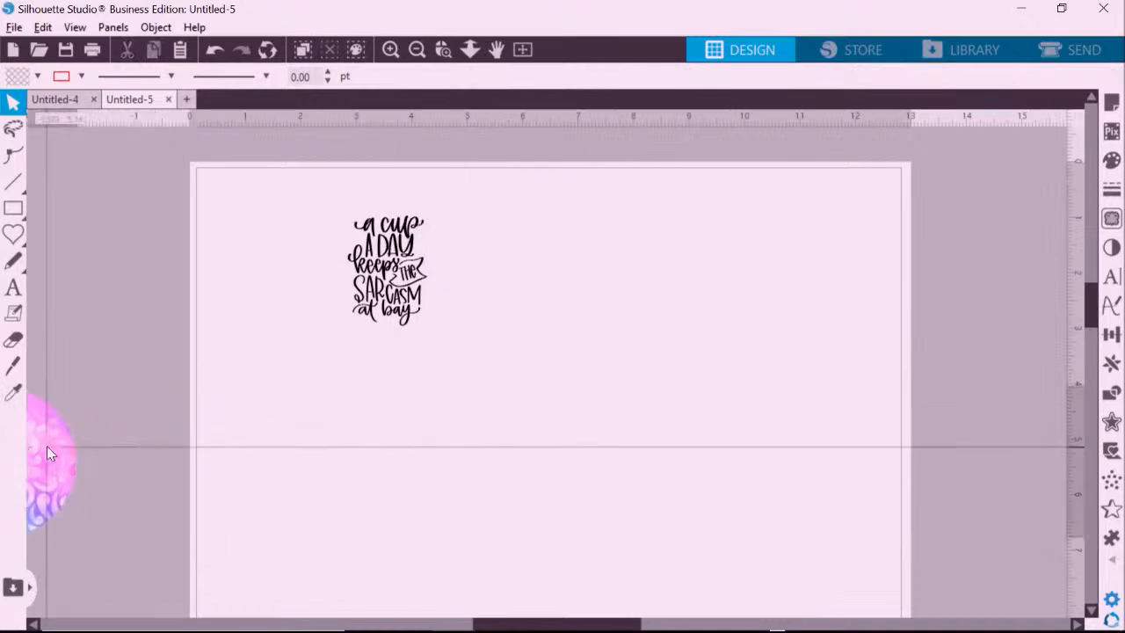
Enlarge the 'a cup a day' lettering to 6.052 × 8.387 in and reposition it on the page.
{"action": "left_click", "coordinate": [375, 288]}
{"action": "left_click_drag", "start_coordinate": [434, 326], "coordinate": [741, 589]}
{"action": "left_click_drag", "start_coordinate": [471, 410], "coordinate": [481, 373]}
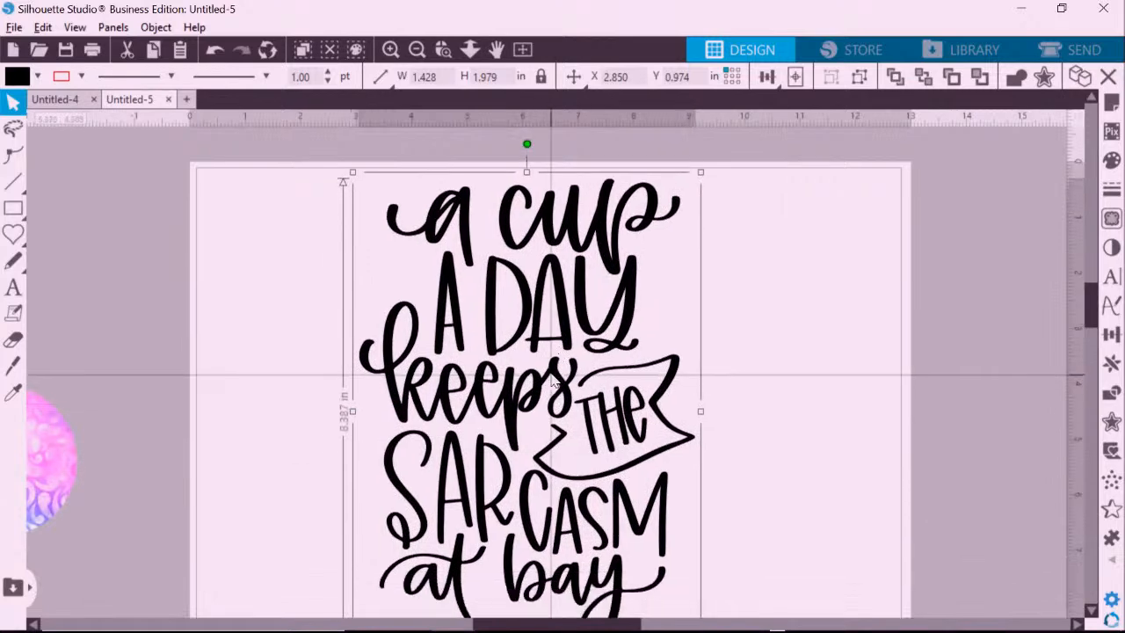
{"action": "scroll", "coordinate": [694, 308], "scroll_direction": "down", "scroll_amount": 3}
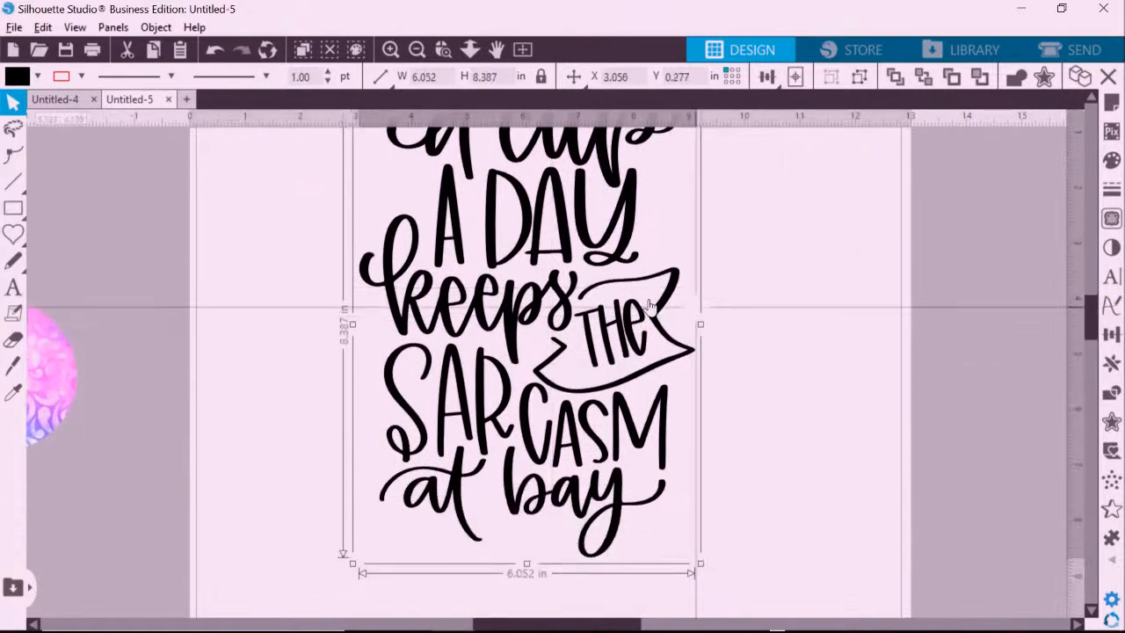
{"action": "left_click_drag", "start_coordinate": [664, 334], "coordinate": [681, 384]}
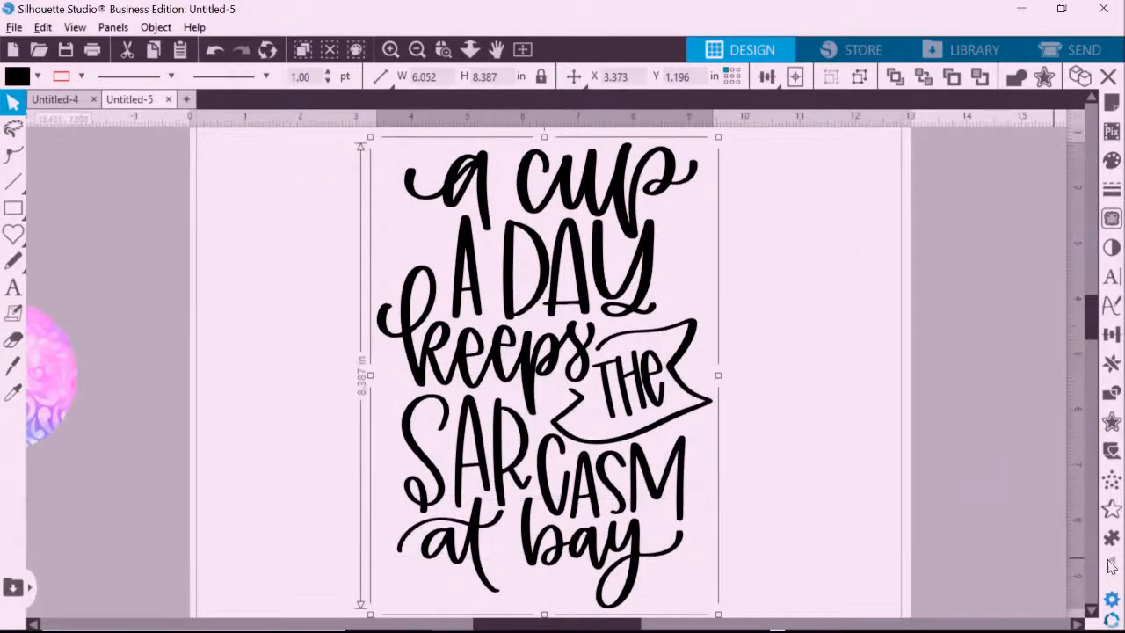
{"action": "mouse_move", "coordinate": [1111, 563]}
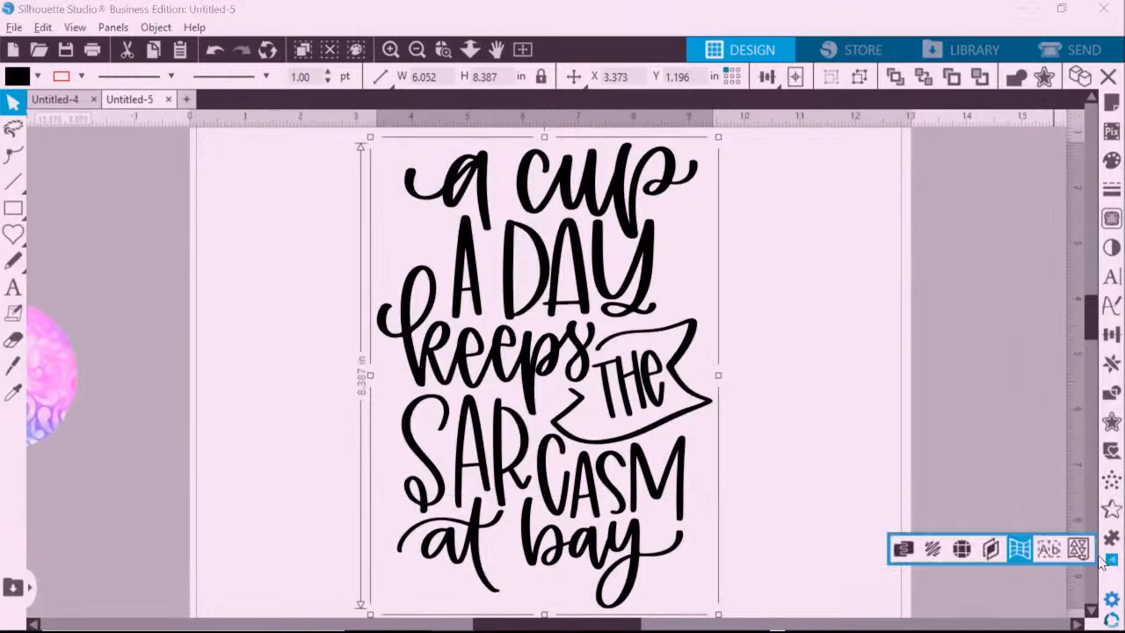
Add Recursive weed lines around the lettering and zoom out to see the whole page.
{"action": "left_click", "coordinate": [1047, 550]}
{"action": "left_click", "coordinate": [916, 175]}
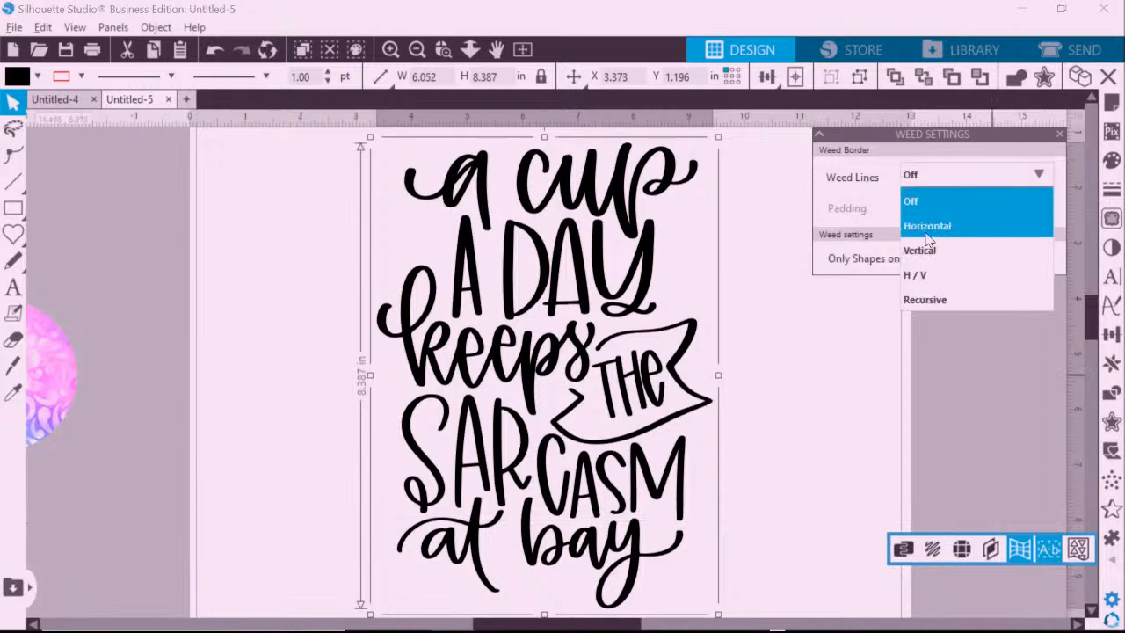
{"action": "left_click", "coordinate": [920, 299]}
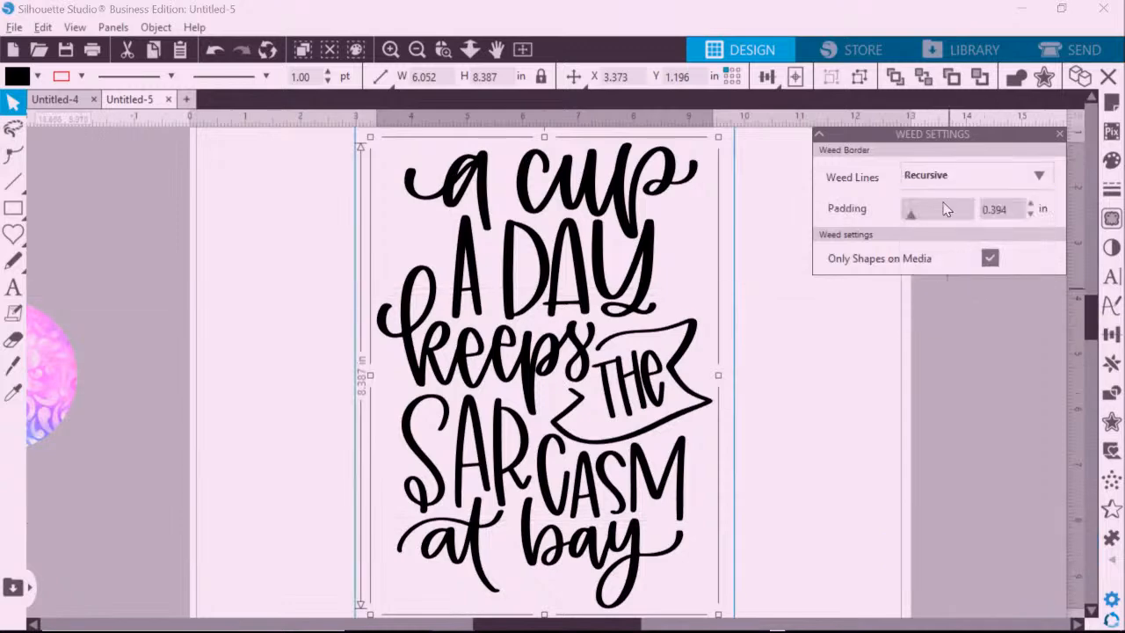
{"action": "left_click", "coordinate": [420, 44]}
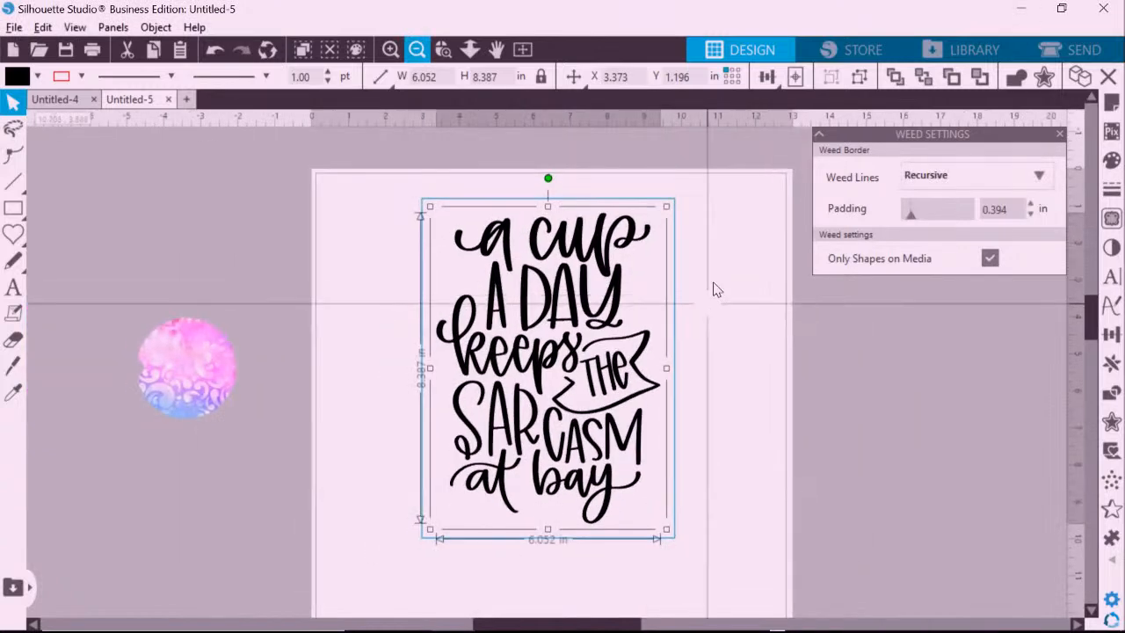
Ungroup the lettering and nudge the 'a cup' pieces upward.
{"action": "right_click", "coordinate": [596, 255]}
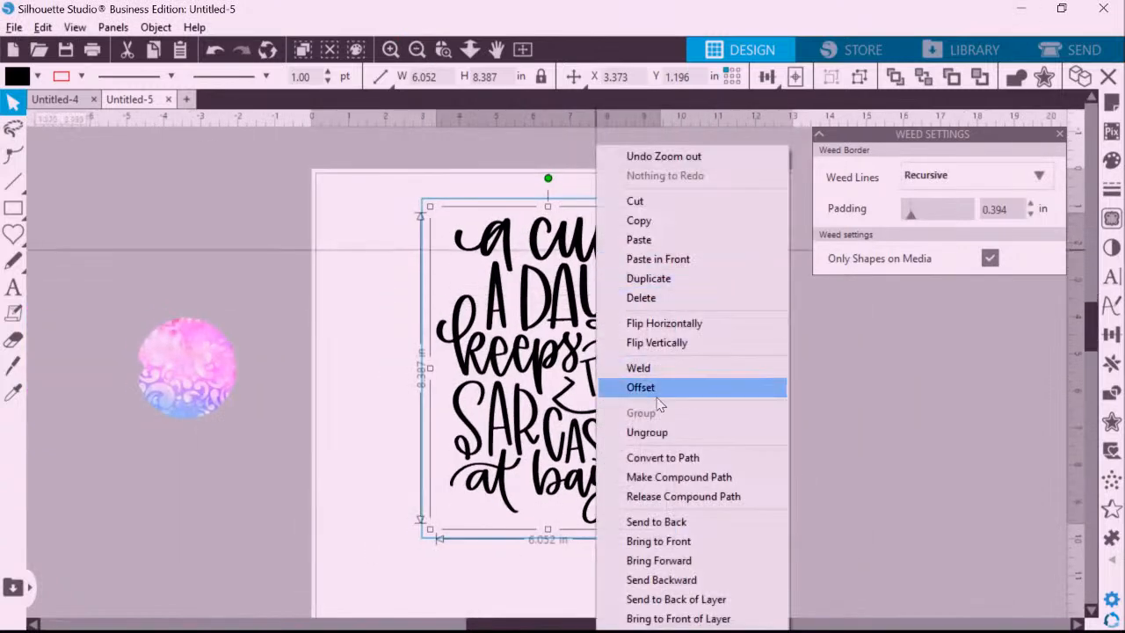
{"action": "left_click", "coordinate": [637, 429]}
{"action": "left_click", "coordinate": [719, 292]}
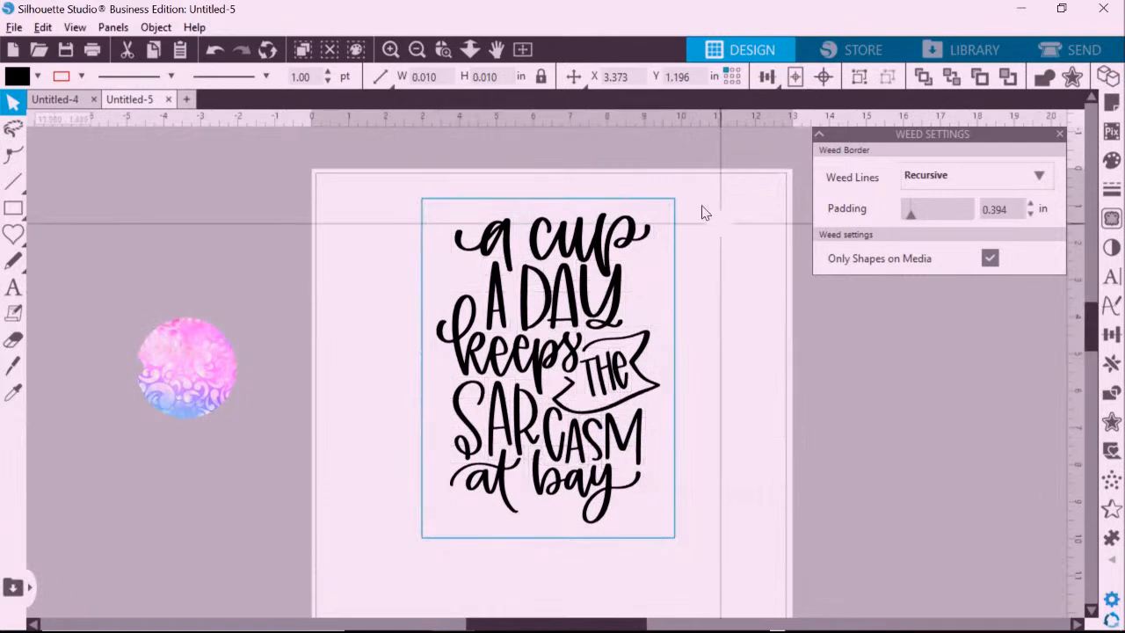
{"action": "left_click_drag", "start_coordinate": [707, 175], "coordinate": [494, 233]}
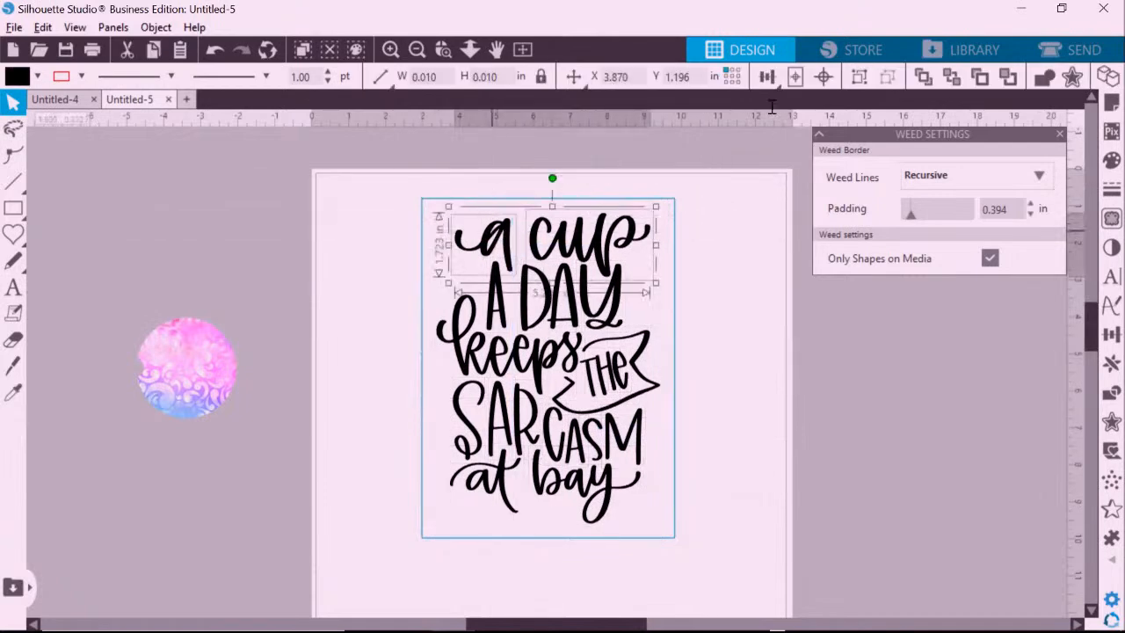
{"action": "key", "text": "Up"}
{"action": "key", "text": "Up"}
{"action": "key", "text": "Up"}
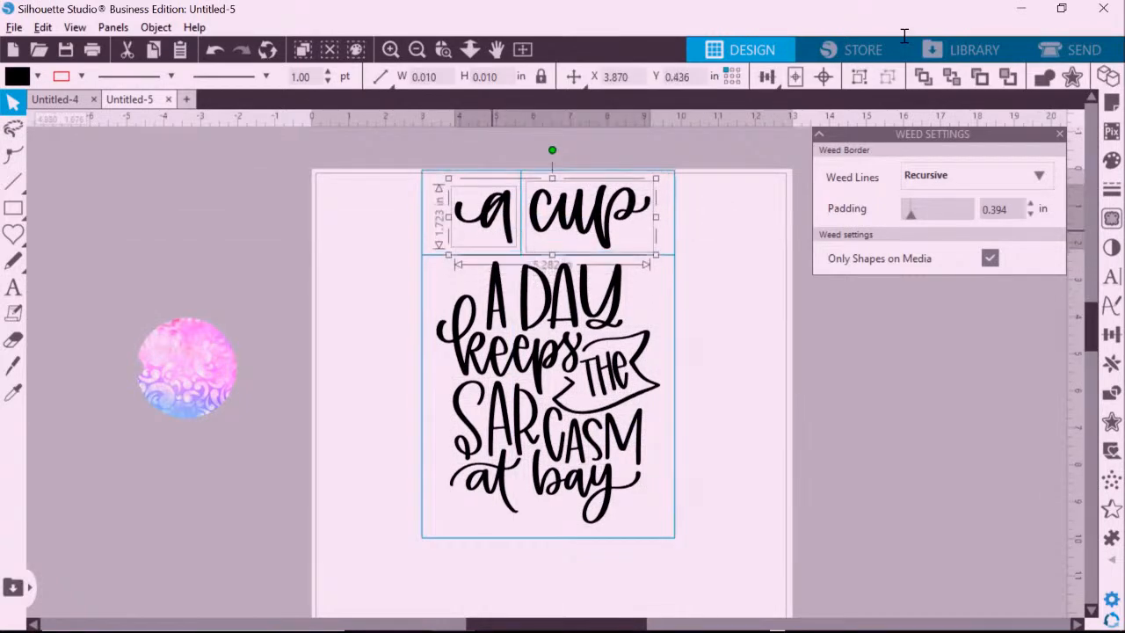
{"action": "left_click", "coordinate": [725, 221]}
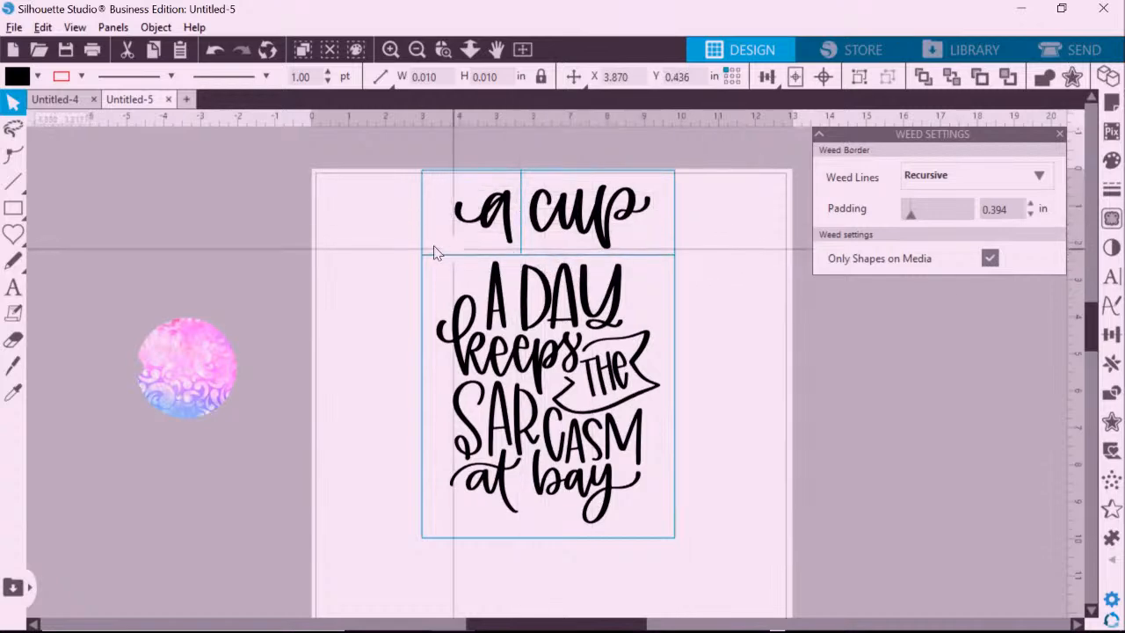
Raise the 'A DAY' and 'a cup' pieces together to spread out the top lines.
{"action": "left_click_drag", "start_coordinate": [711, 287], "coordinate": [489, 293]}
{"action": "left_click_drag", "start_coordinate": [736, 177], "coordinate": [482, 230]}
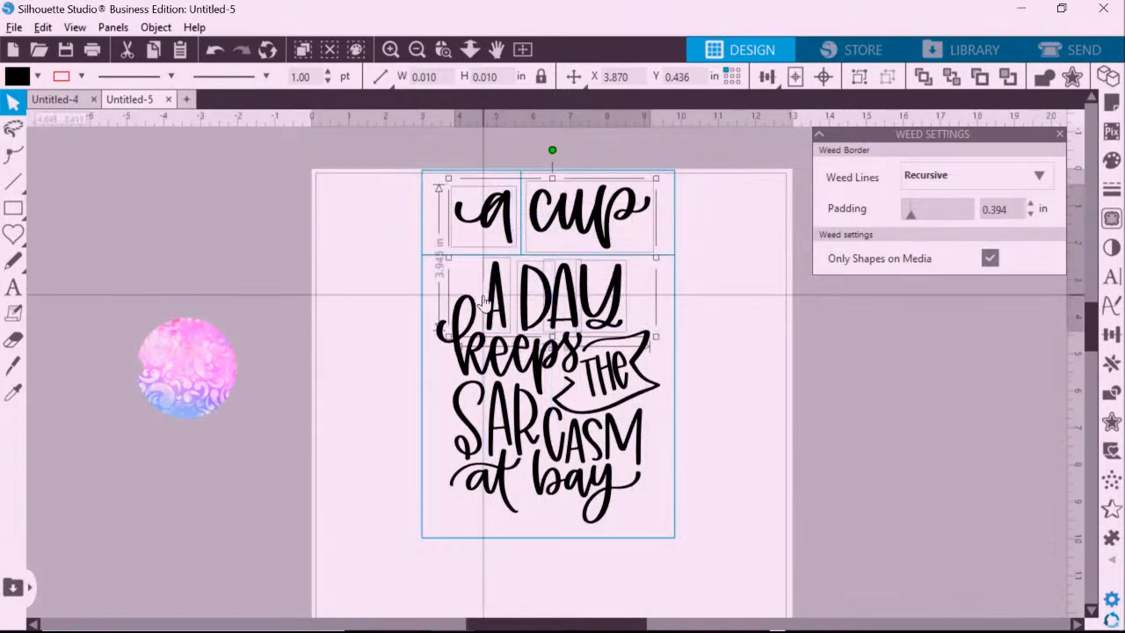
{"action": "key", "text": "Up"}
{"action": "key", "text": "Up"}
{"action": "key", "text": "Up"}
{"action": "key", "text": "Up"}
{"action": "key", "text": "Up"}
{"action": "key", "text": "Up"}
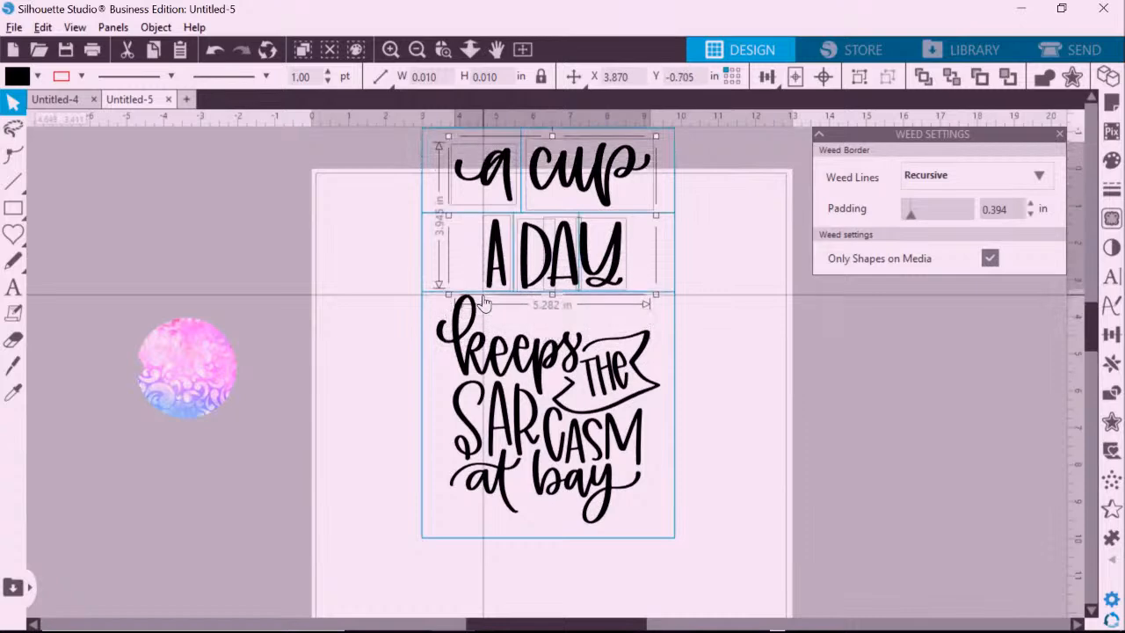
{"action": "left_click", "coordinate": [724, 243]}
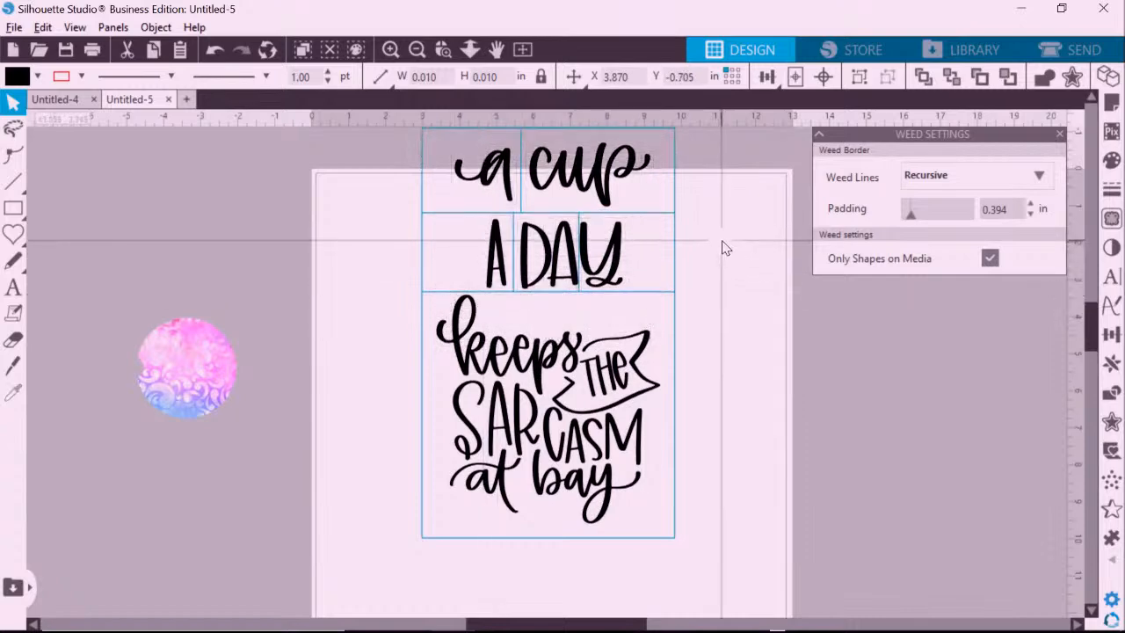